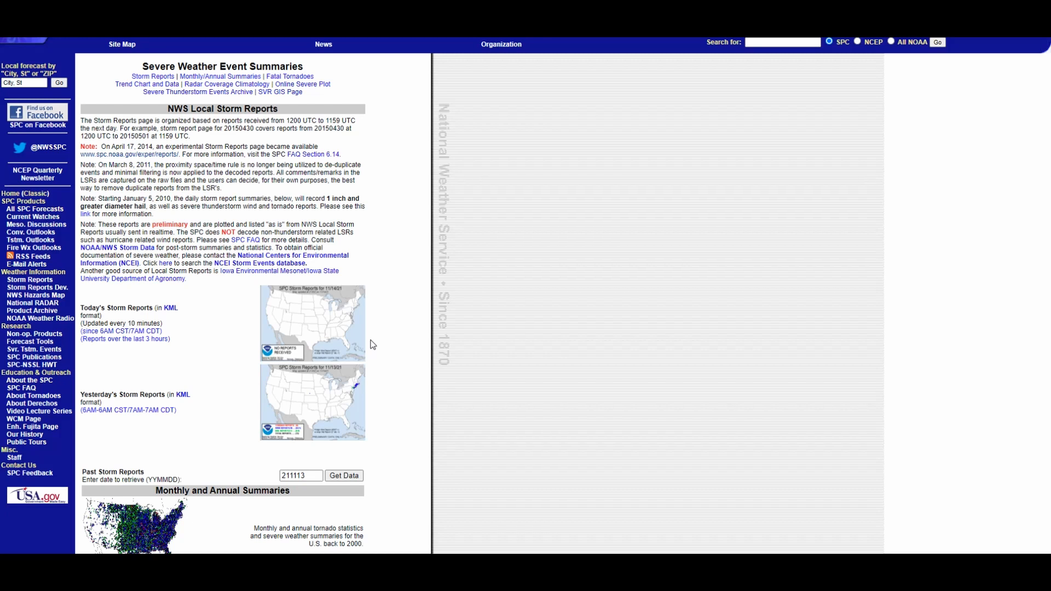
Step: Retrieve the Storm Prediction Center's past storm reports for the date 210325
scroll(373, 344, down, 1)
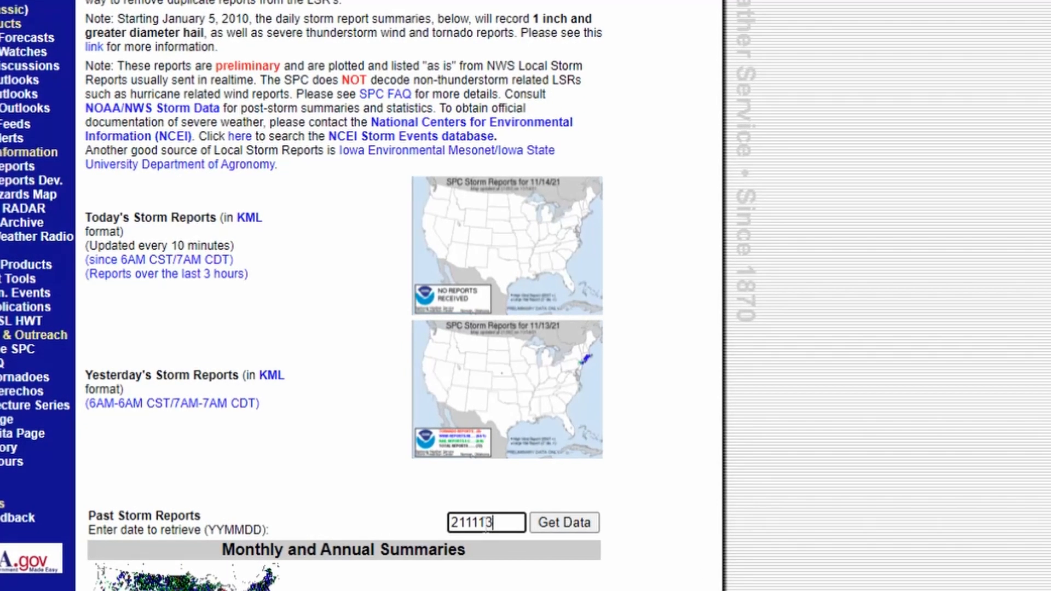
drag(484, 516, 458, 515)
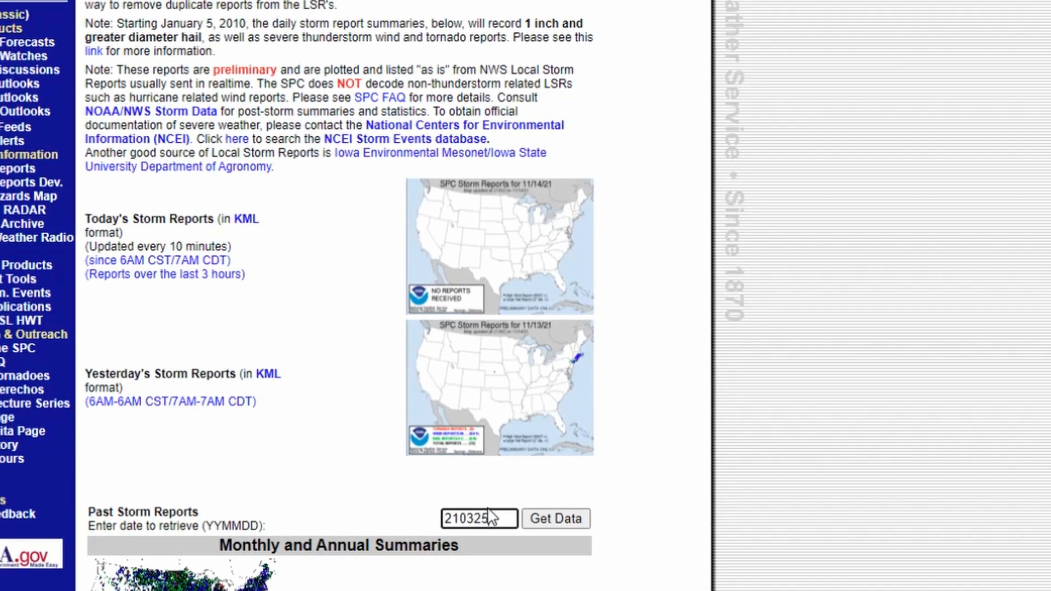
click(561, 518)
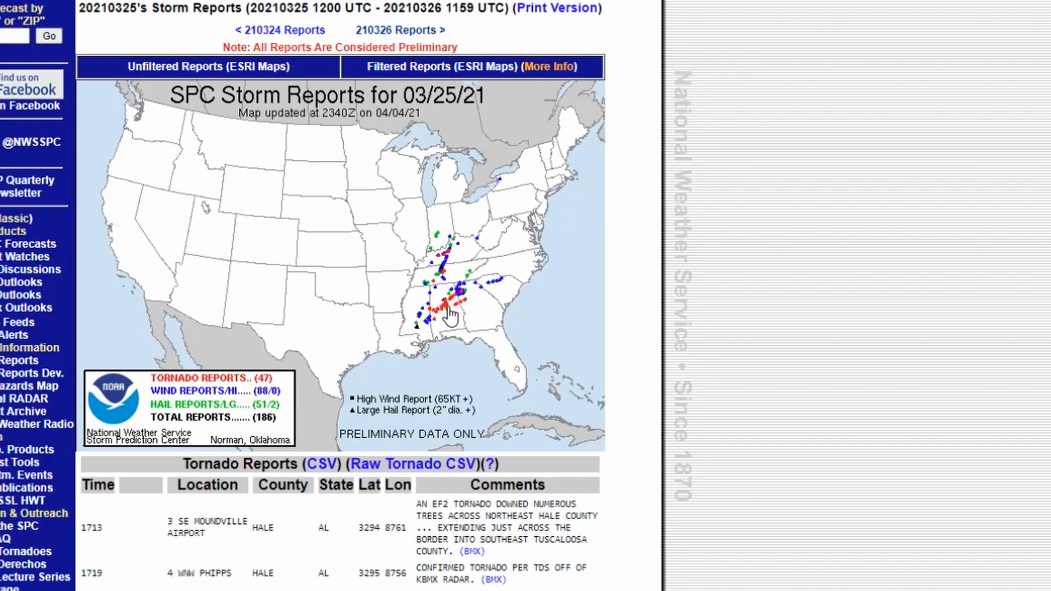
Step: Examine the tornado reports table for 03/25/21, comparing the report times, locations, counties and comments
scroll(452, 327, down, 5)
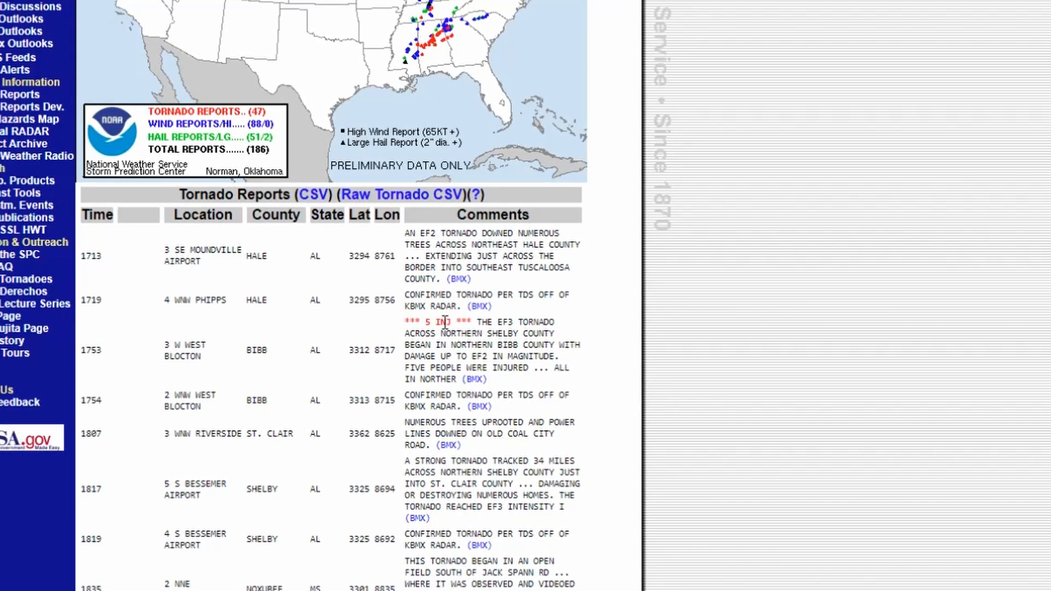
scroll(443, 323, down, 3)
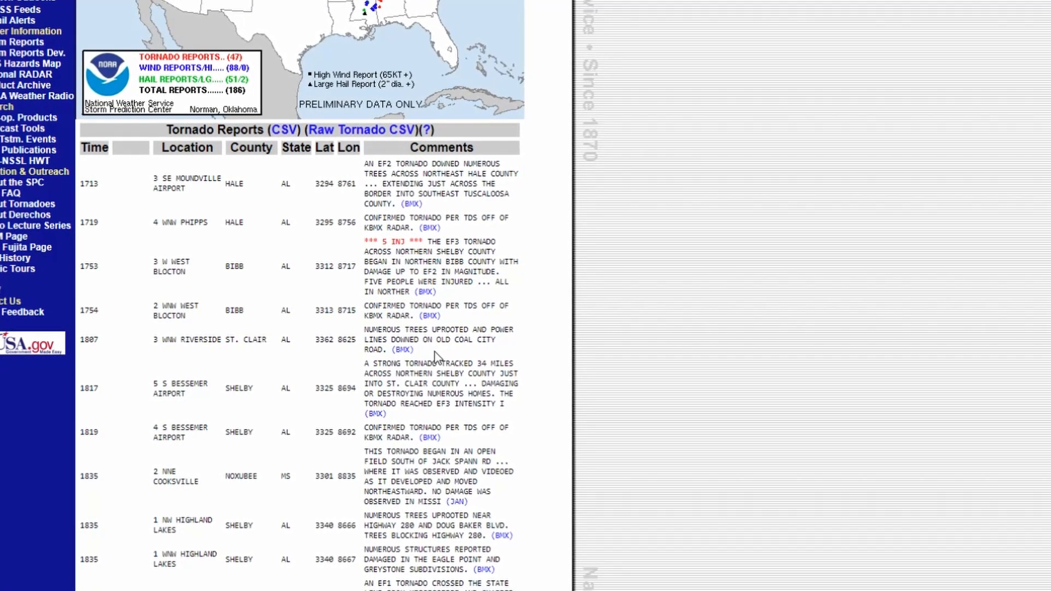
scroll(435, 355, down, 1)
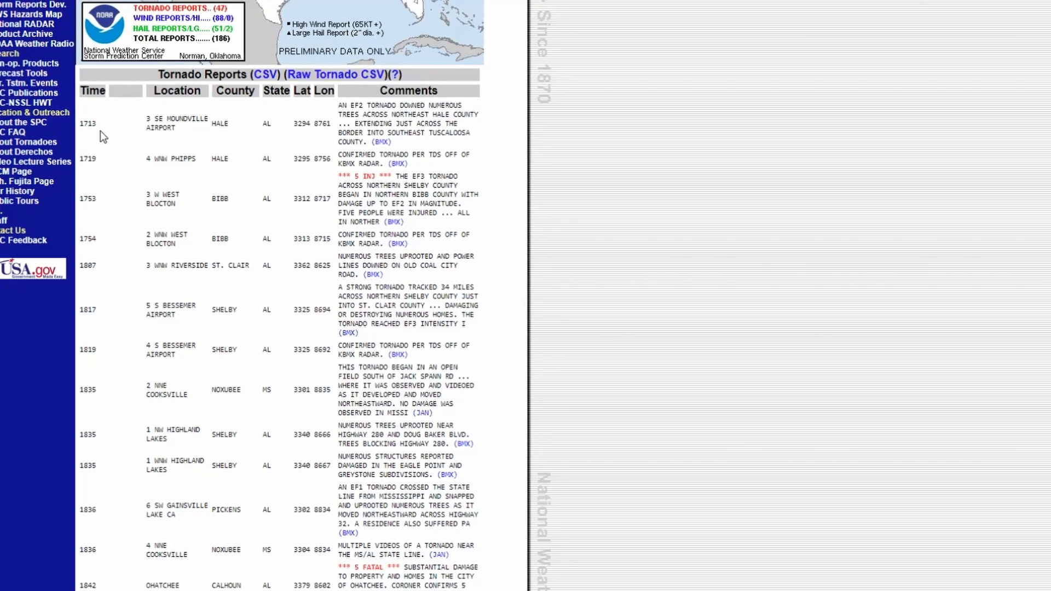
scroll(100, 137, down, 3)
scroll(100, 137, down, 3)
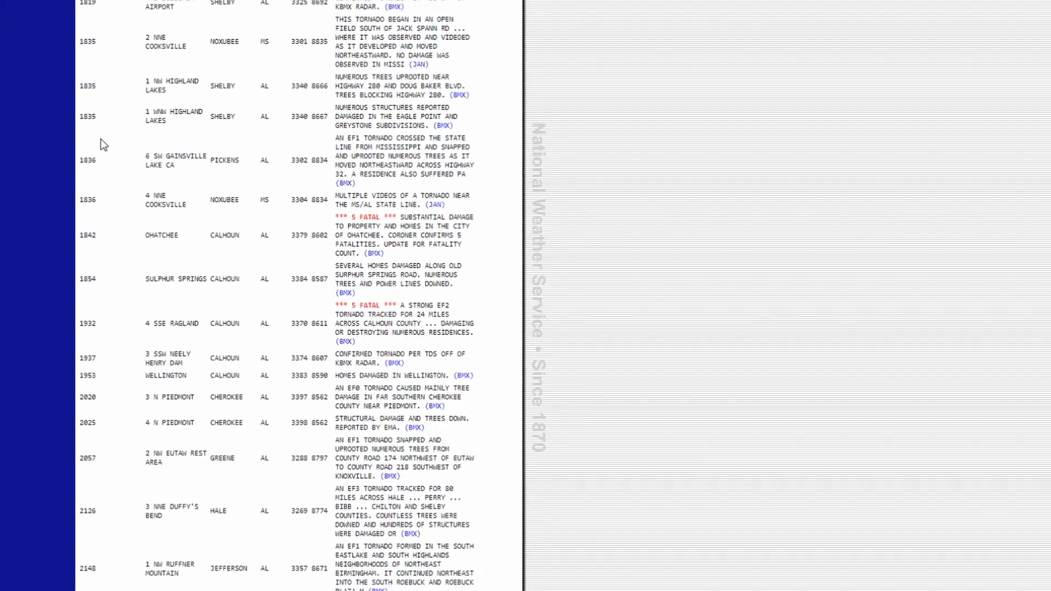
scroll(100, 141, down, 5)
scroll(101, 141, down, 2)
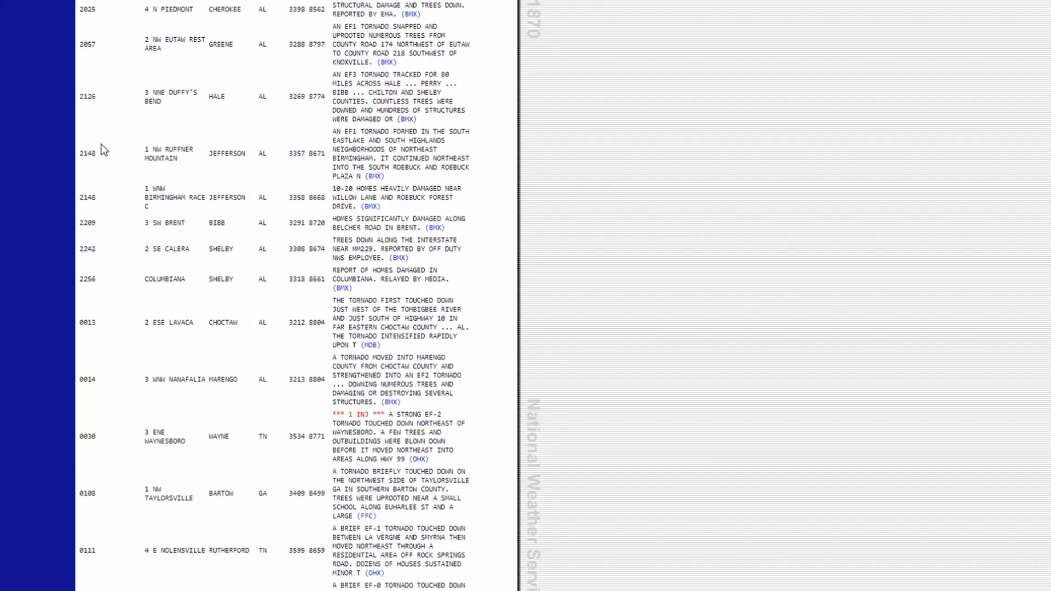
scroll(104, 149, down, 2)
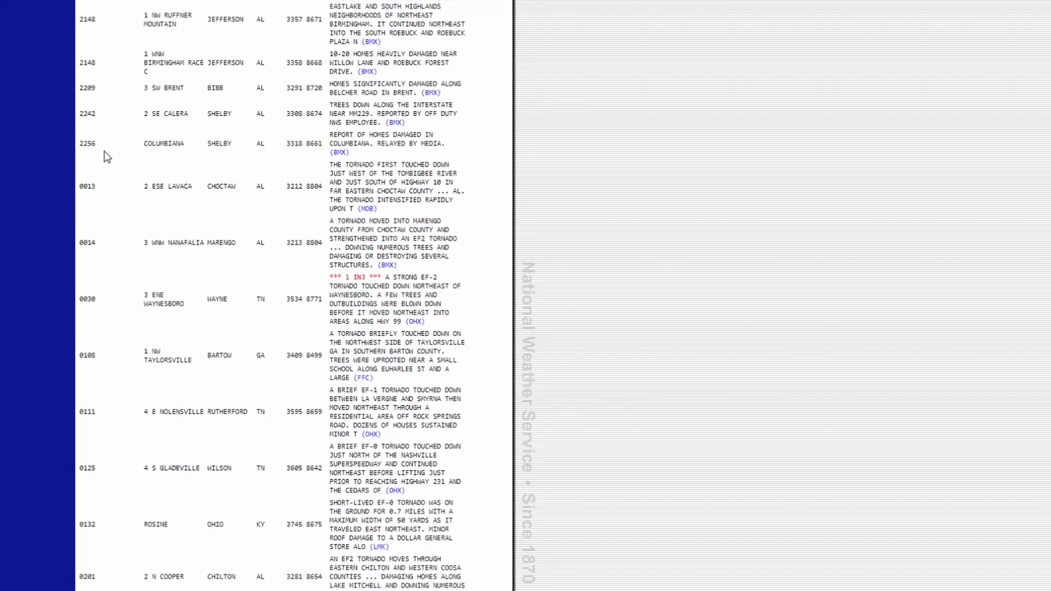
scroll(104, 152, up, 4)
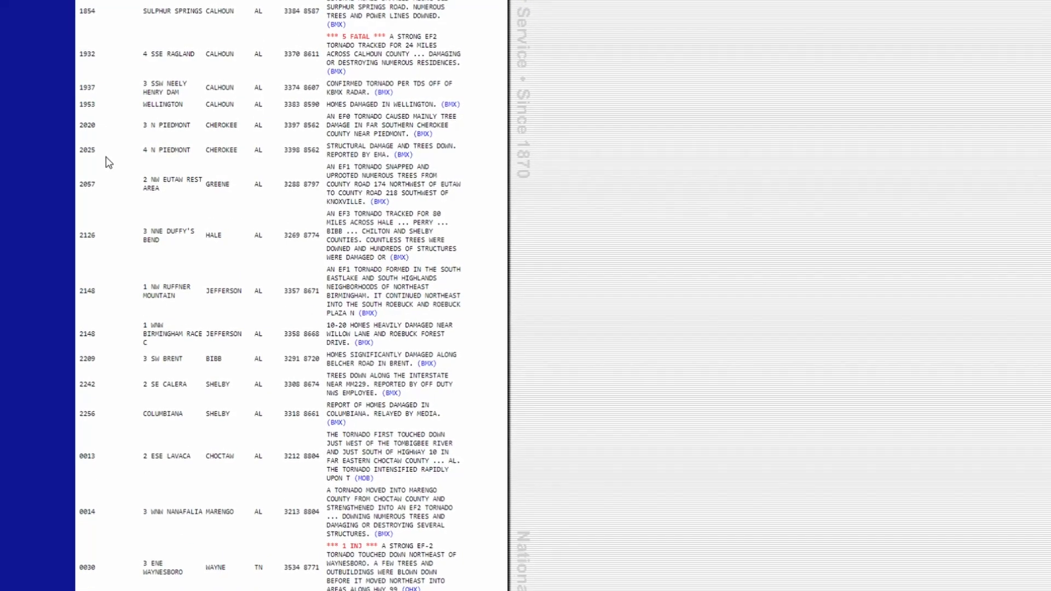
scroll(109, 164, down, 8)
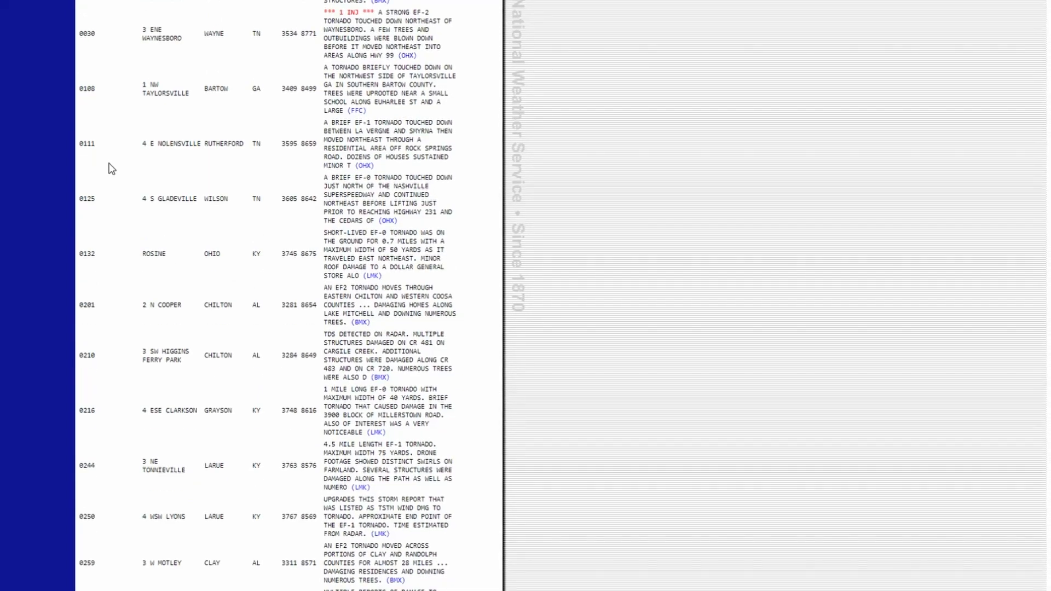
scroll(115, 205, up, 4)
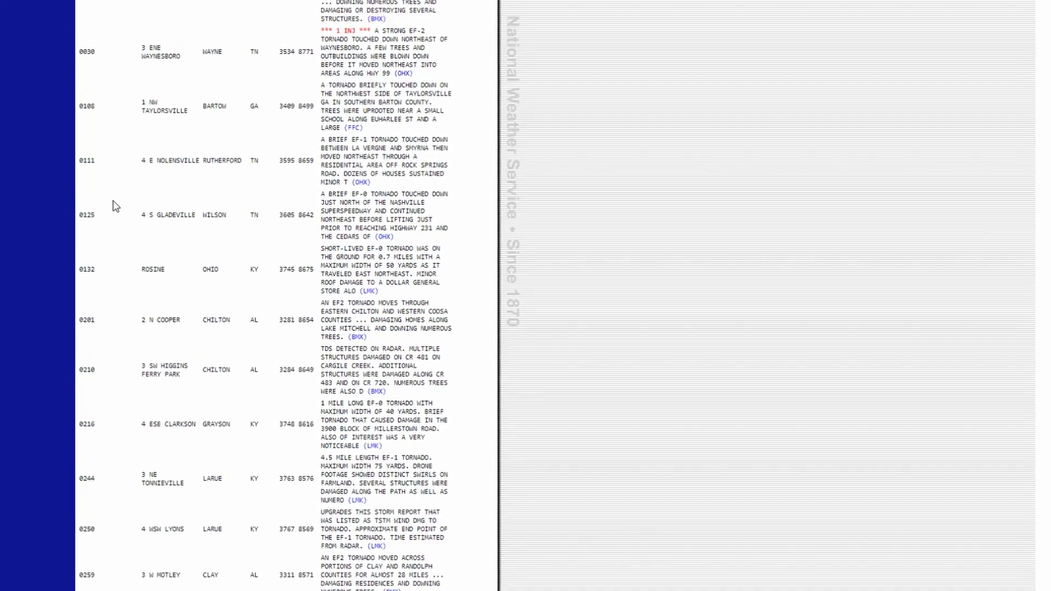
scroll(115, 207, up, 1)
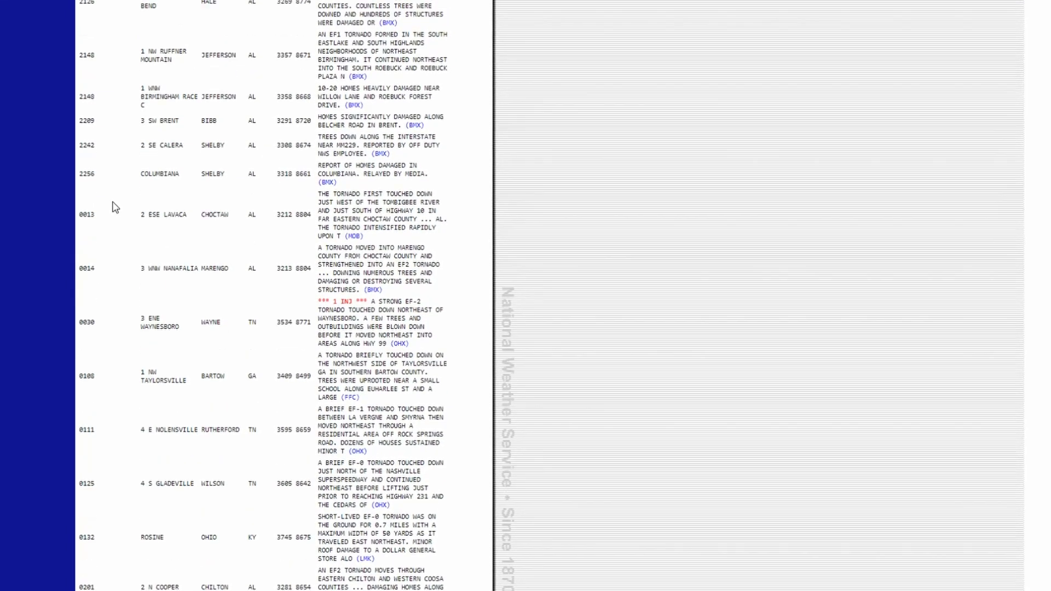
scroll(115, 207, up, 1)
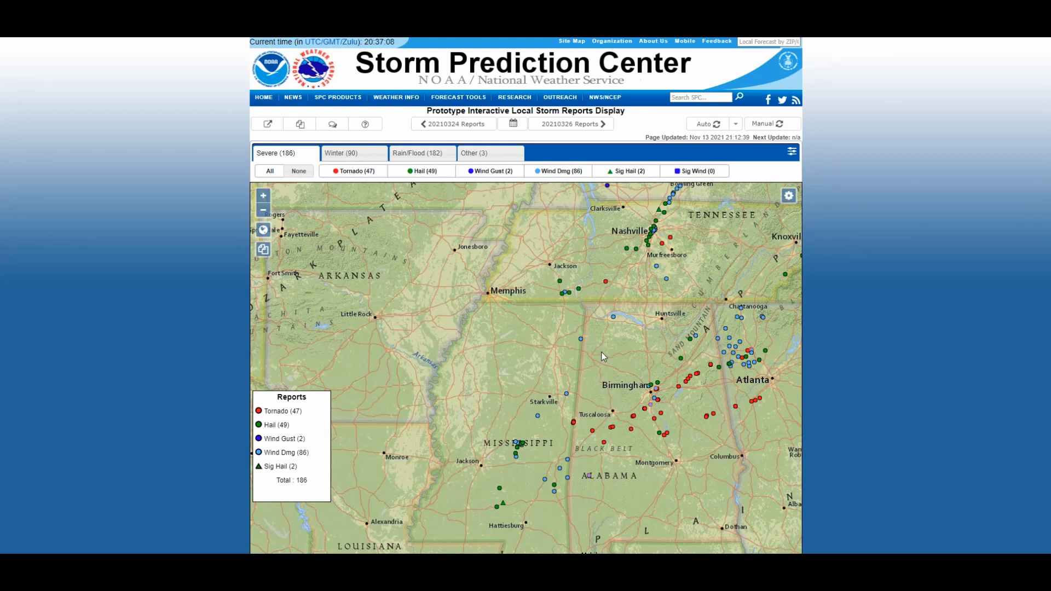
Step: Examine how the severe storm reports are distributed over Alabama and neighbouring states on the interactive map
scroll(605, 359, down, 1)
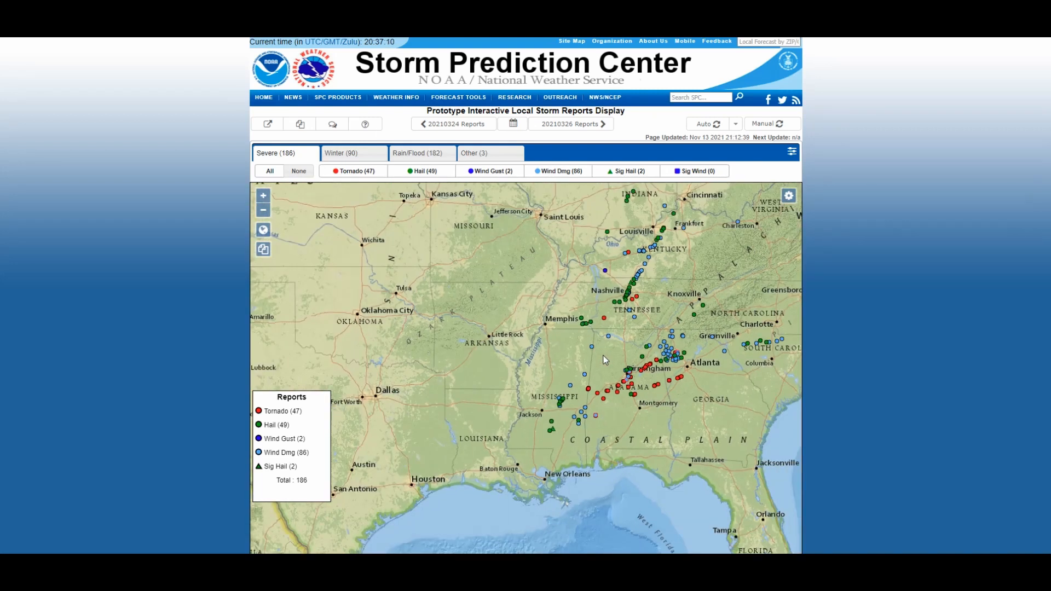
scroll(605, 359, down, 1)
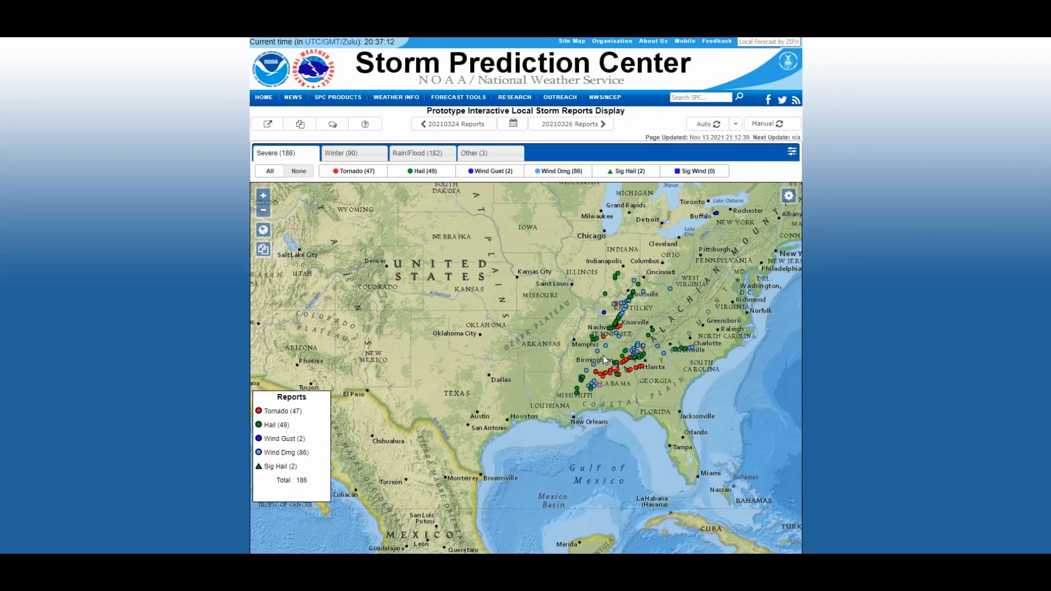
scroll(605, 359, up, 2)
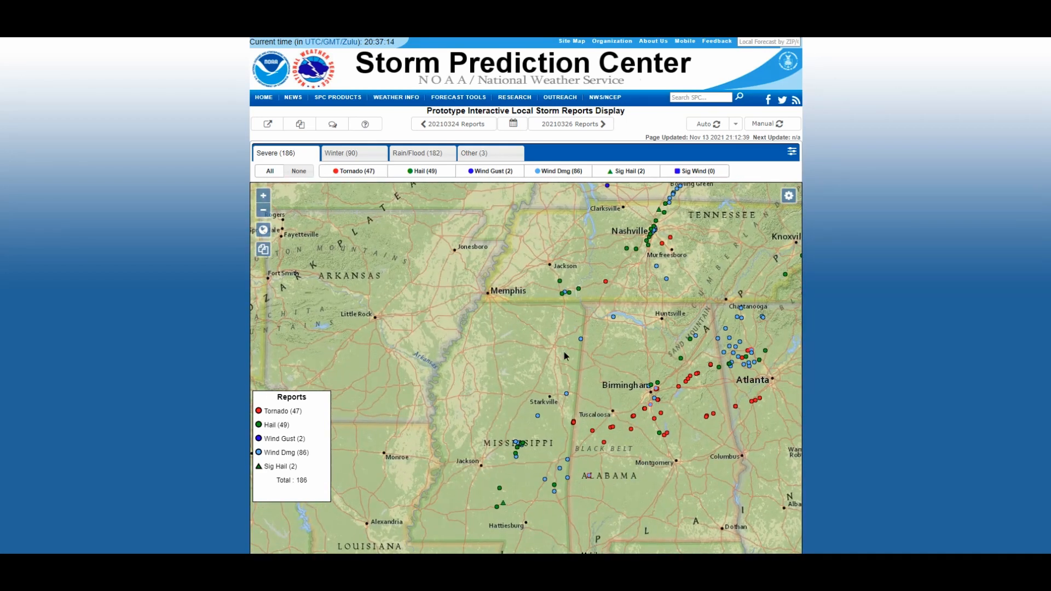
drag(563, 353, 519, 350)
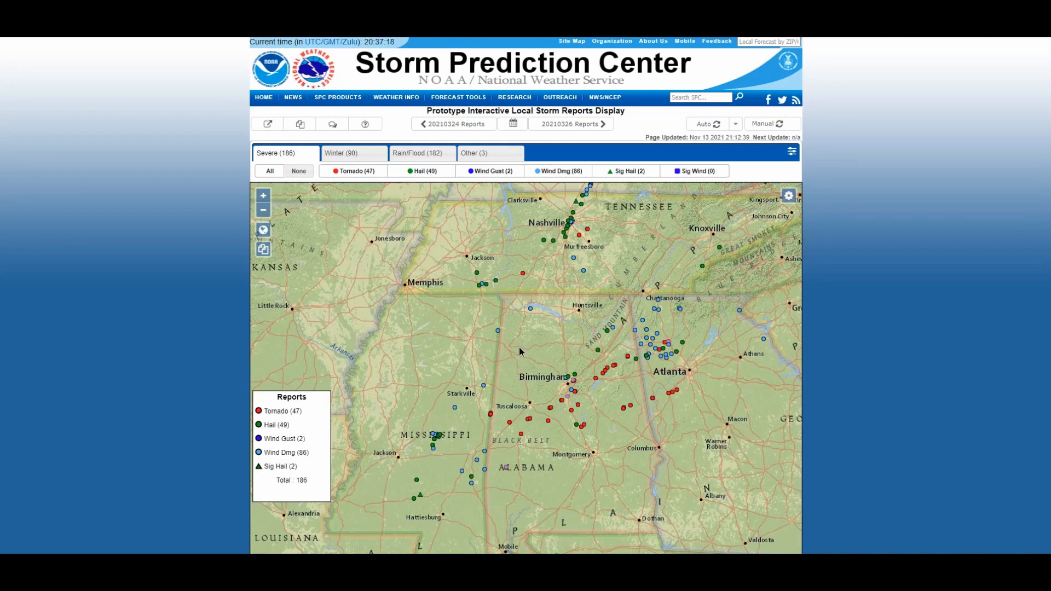
drag(517, 347, 507, 330)
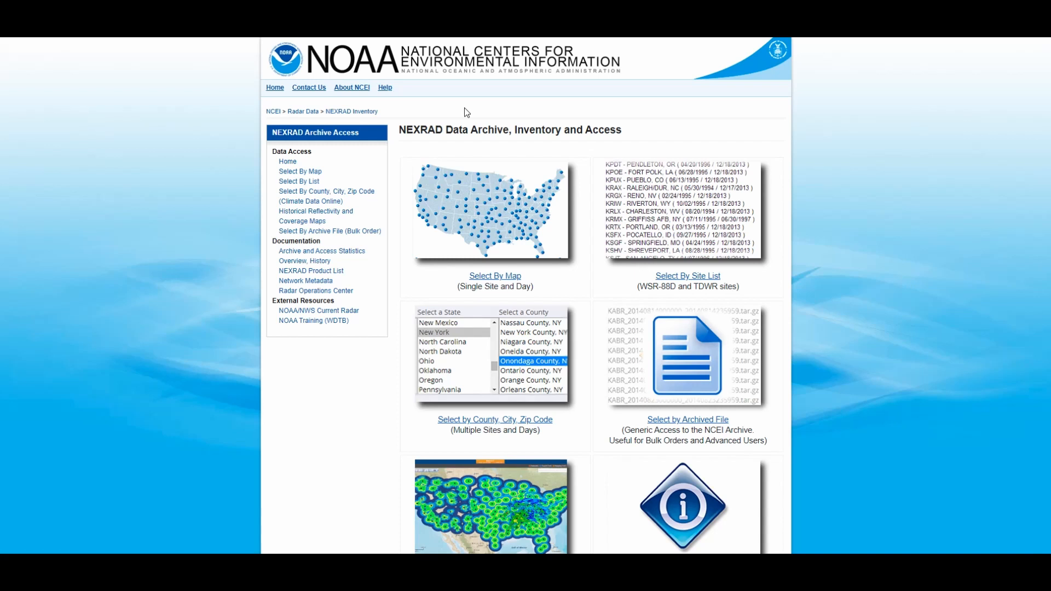
Step: In the NCEI NEXRAD archive, choose selection by site list and submit the KBMX - Birmingham, AL radar site
click(492, 213)
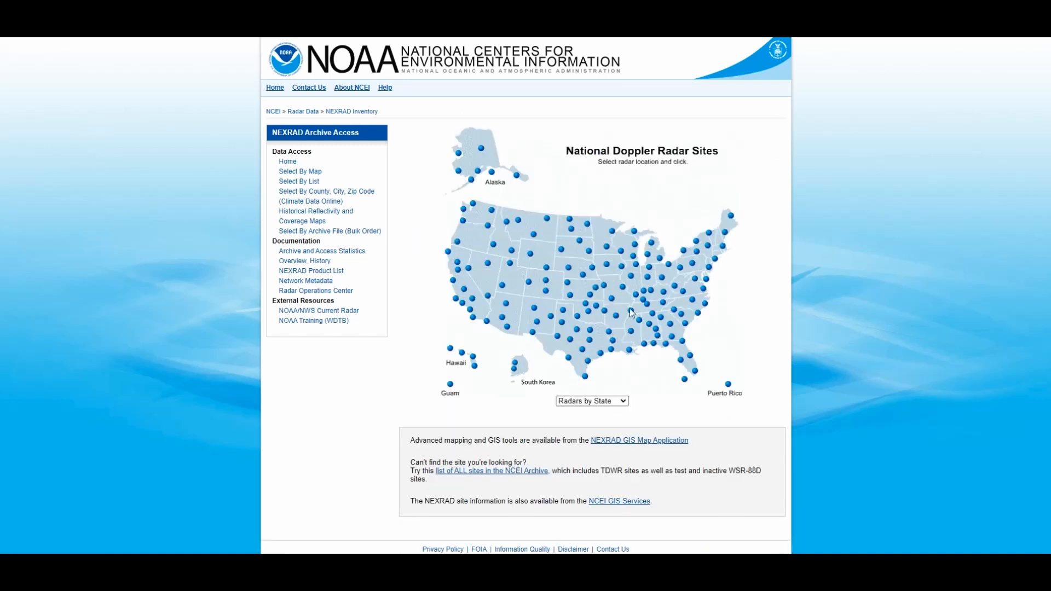
click(70, 32)
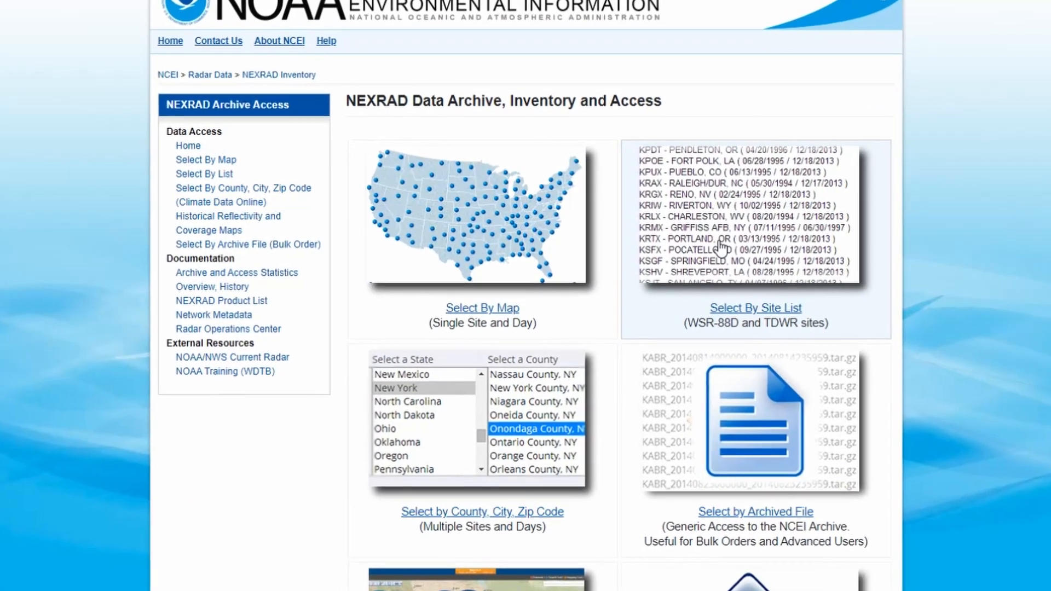
click(729, 250)
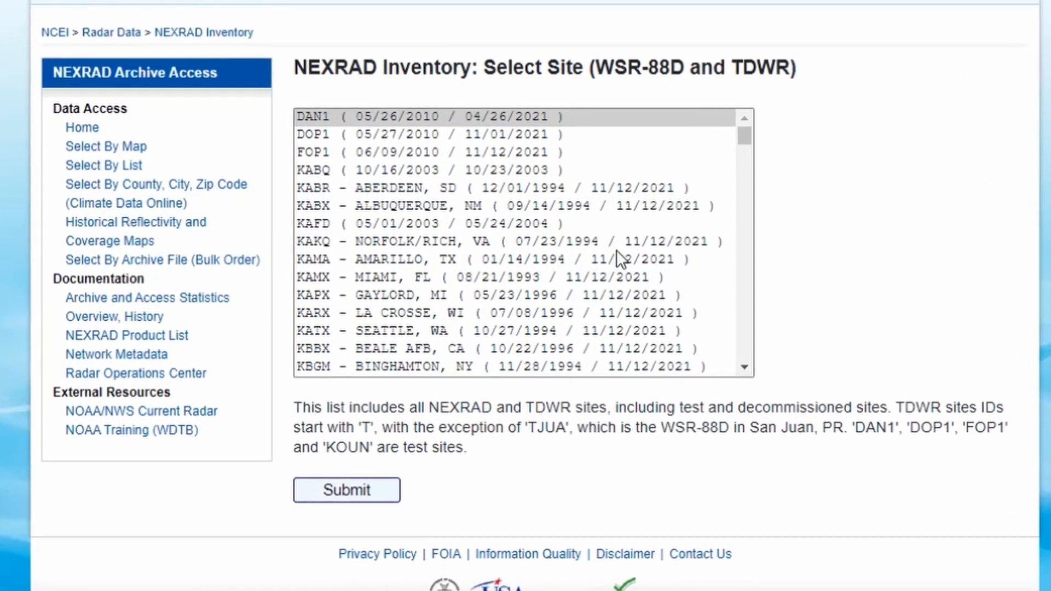
scroll(619, 252, down, 4)
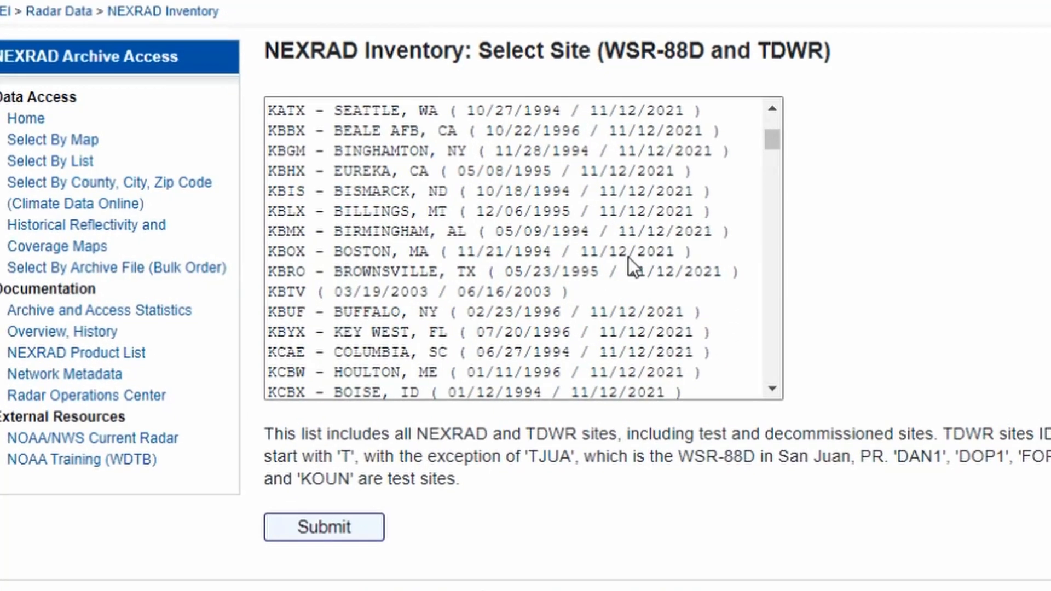
click(487, 233)
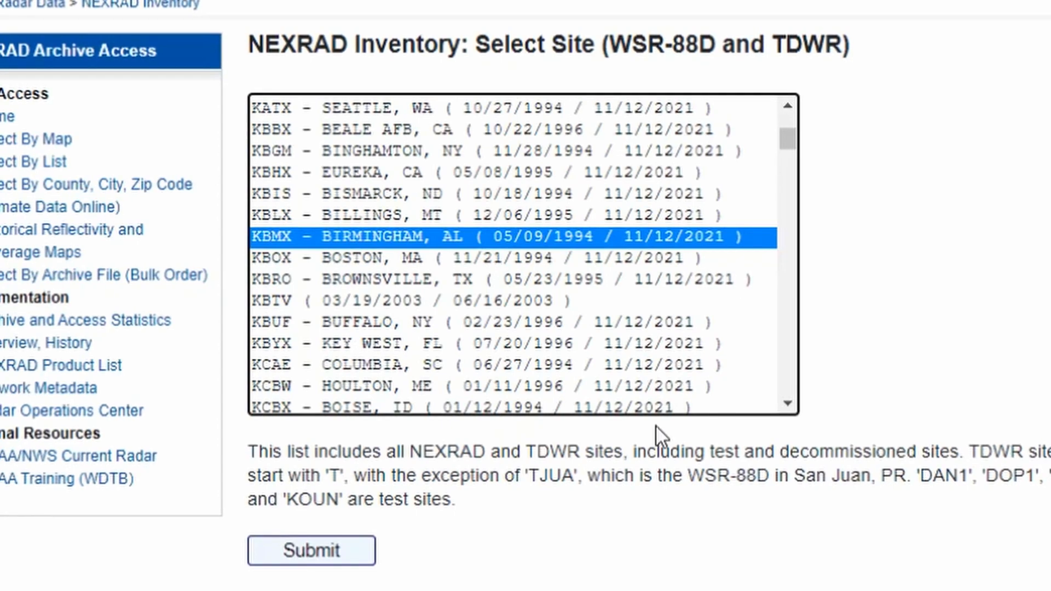
click(355, 552)
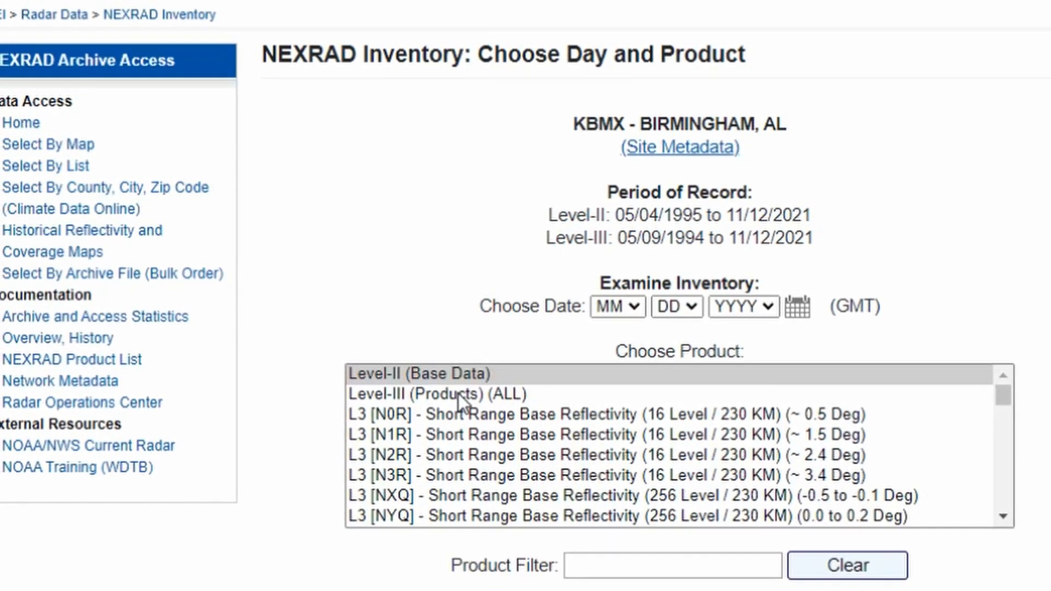
Step: Set the inventory date to 03/25/2021, choose the Level-II (Base Data) product and create the inventory graph
click(465, 374)
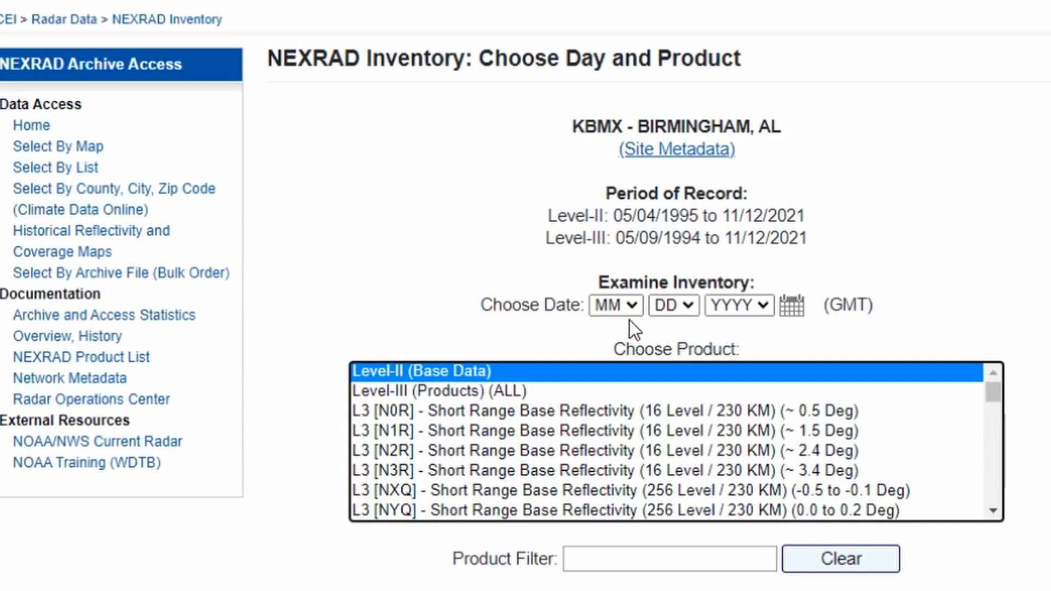
click(628, 309)
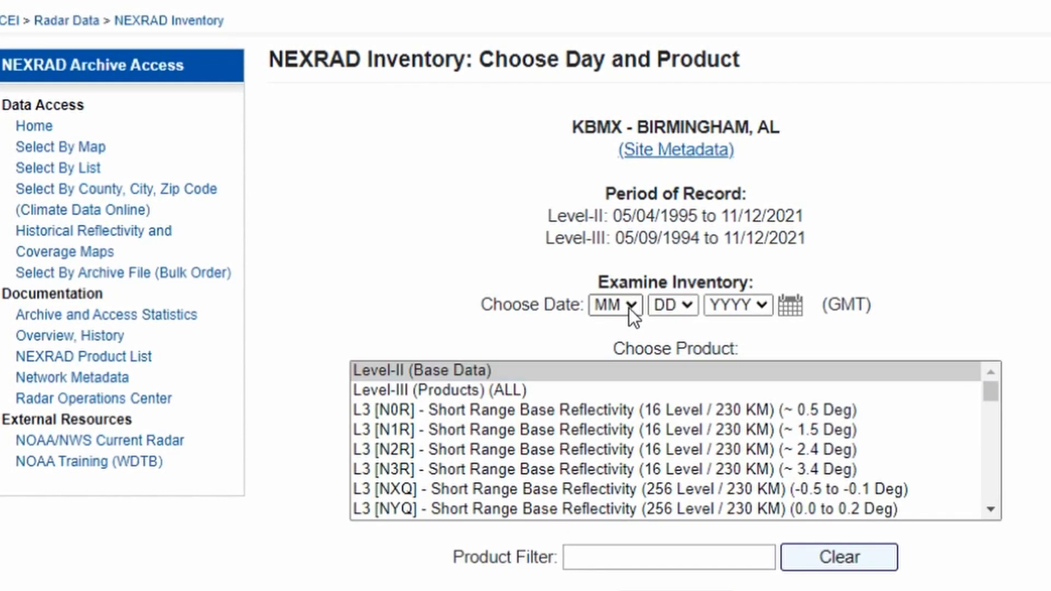
click(619, 380)
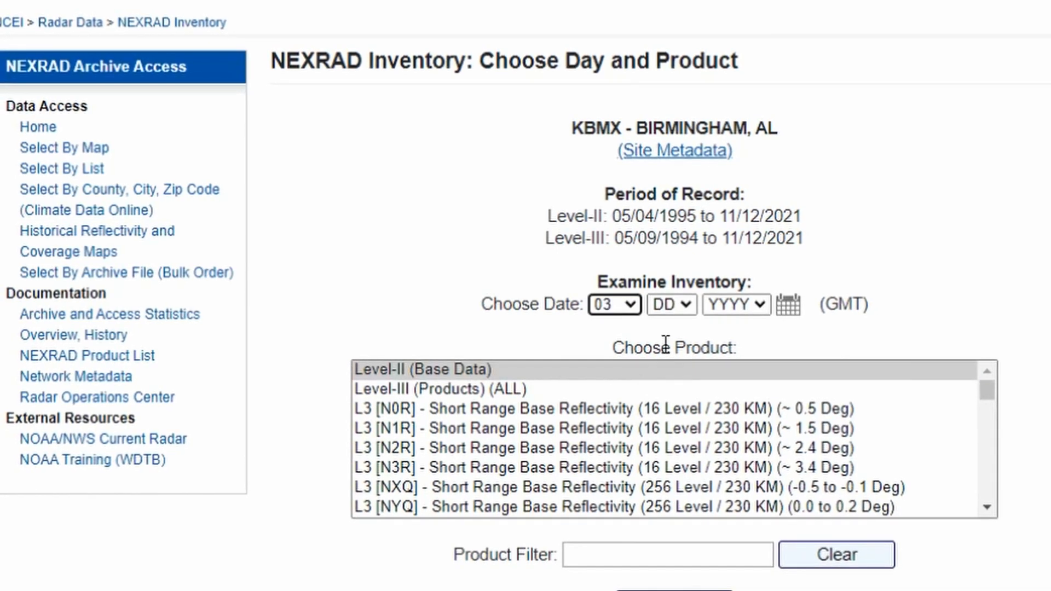
click(666, 307)
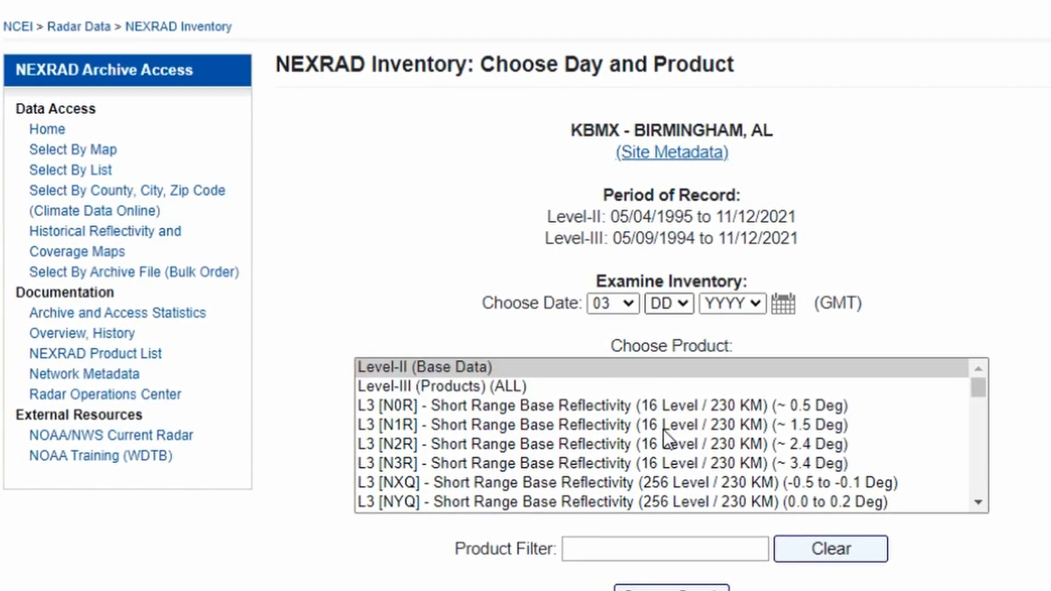
text(25)
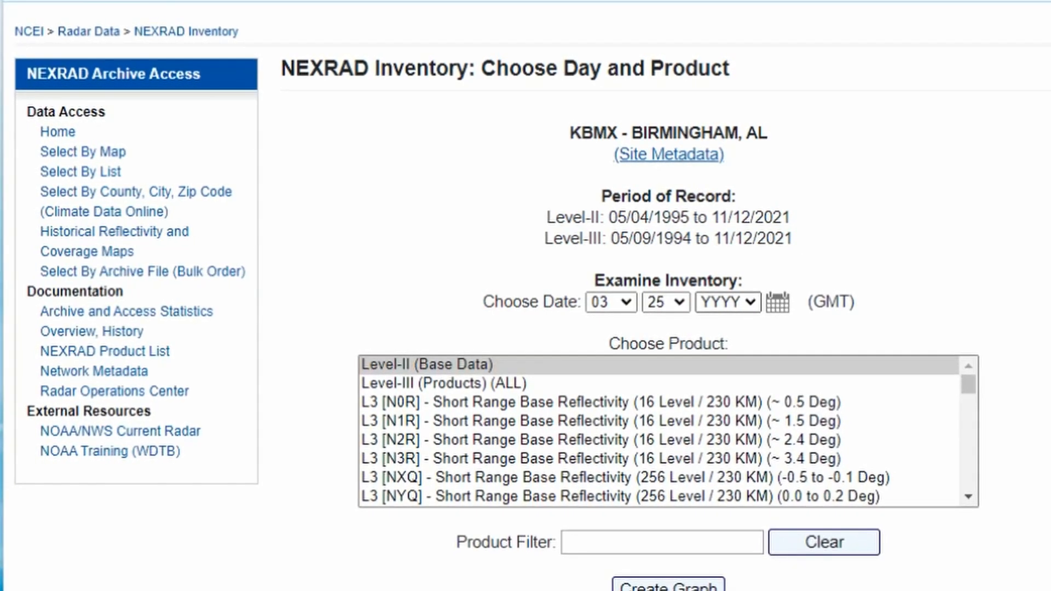
key(Tab)
text(2021)
click(452, 363)
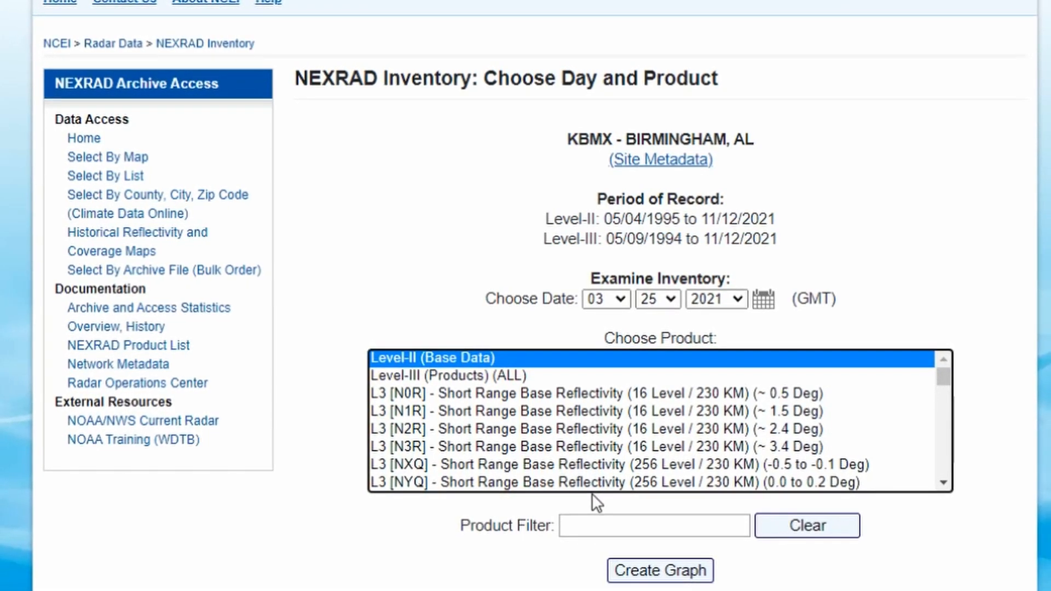
click(639, 571)
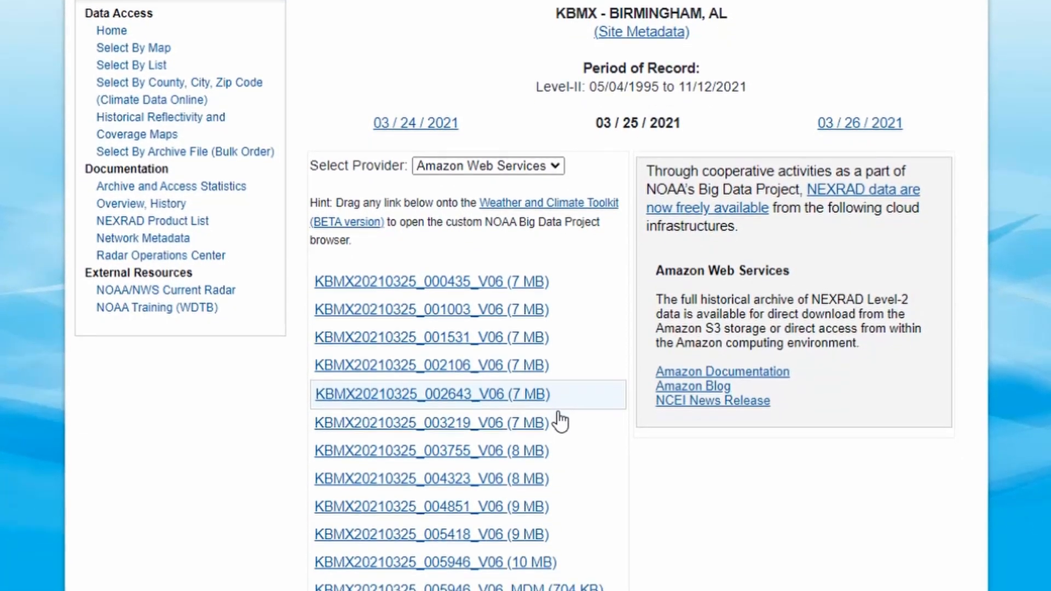
Step: Examine the KBMX Level-II file list for 03/25/2021, comparing the time stamps and file sizes through the day
scroll(559, 417, down, 5)
scroll(559, 417, down, 7)
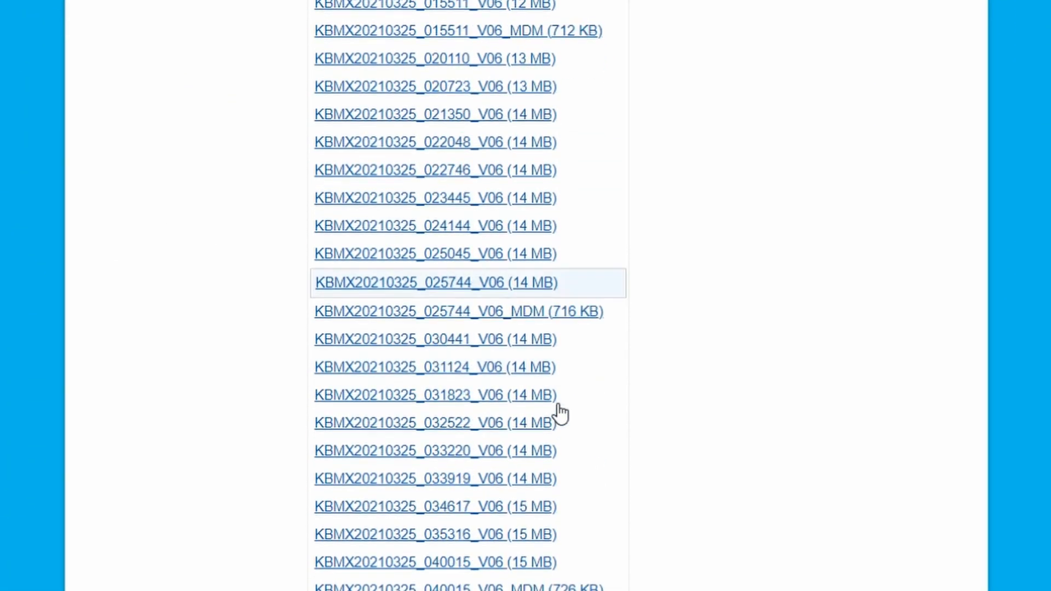
scroll(559, 414, down, 10)
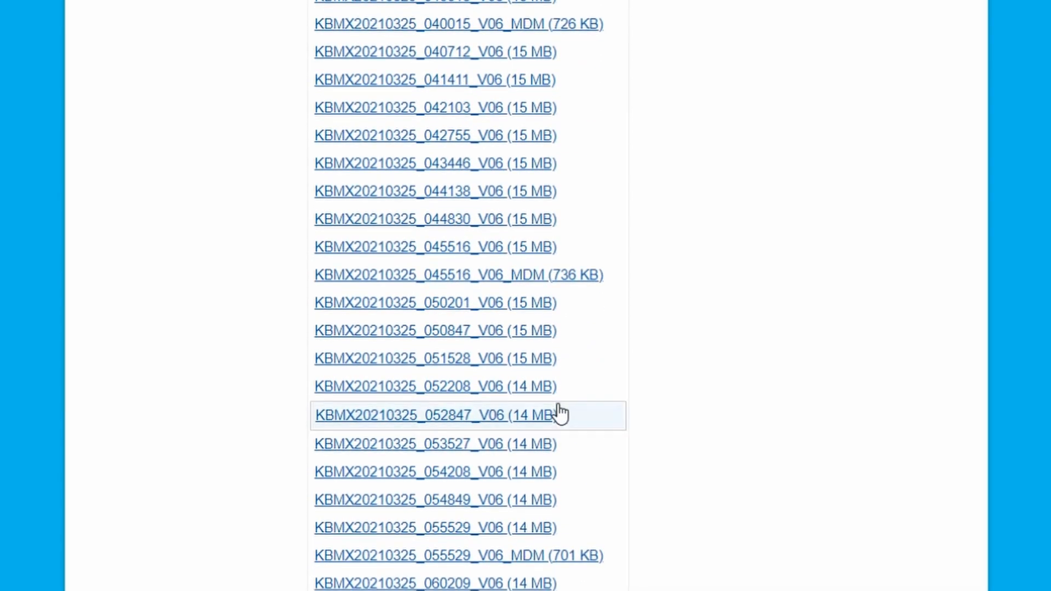
scroll(560, 414, down, 12)
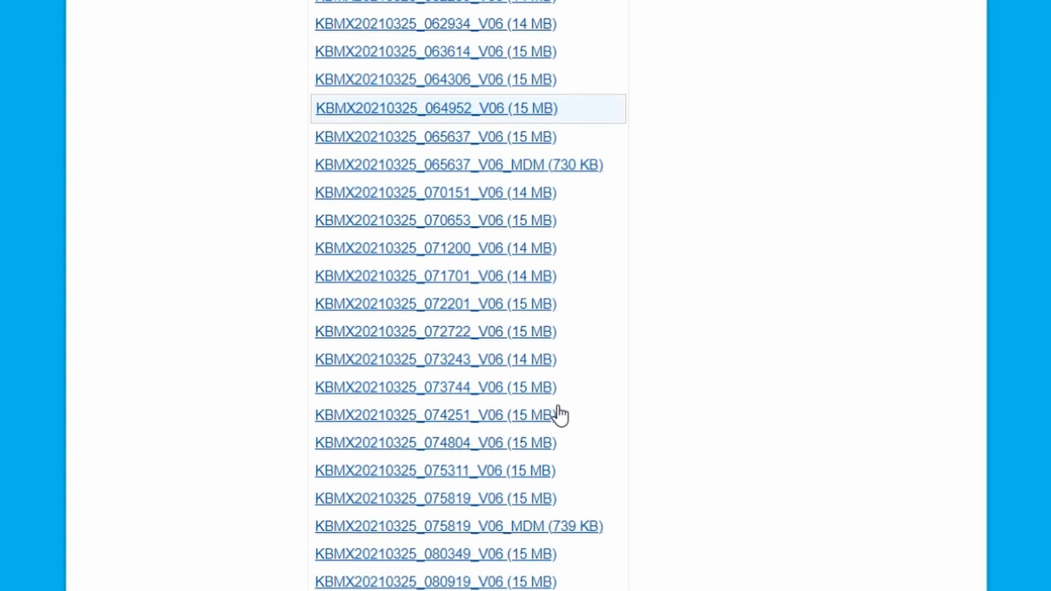
scroll(559, 414, down, 9)
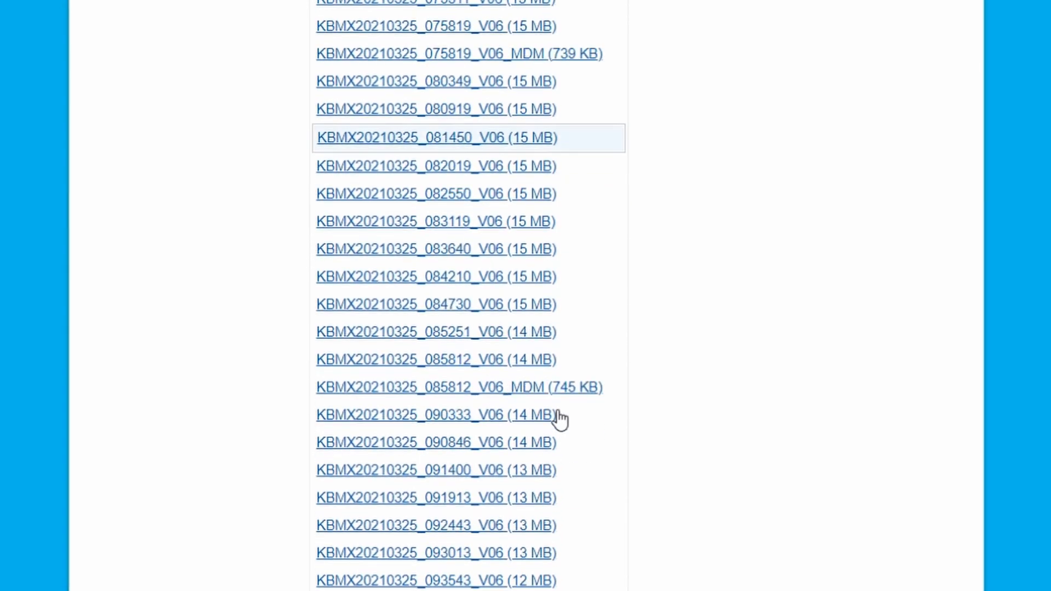
scroll(559, 419, down, 10)
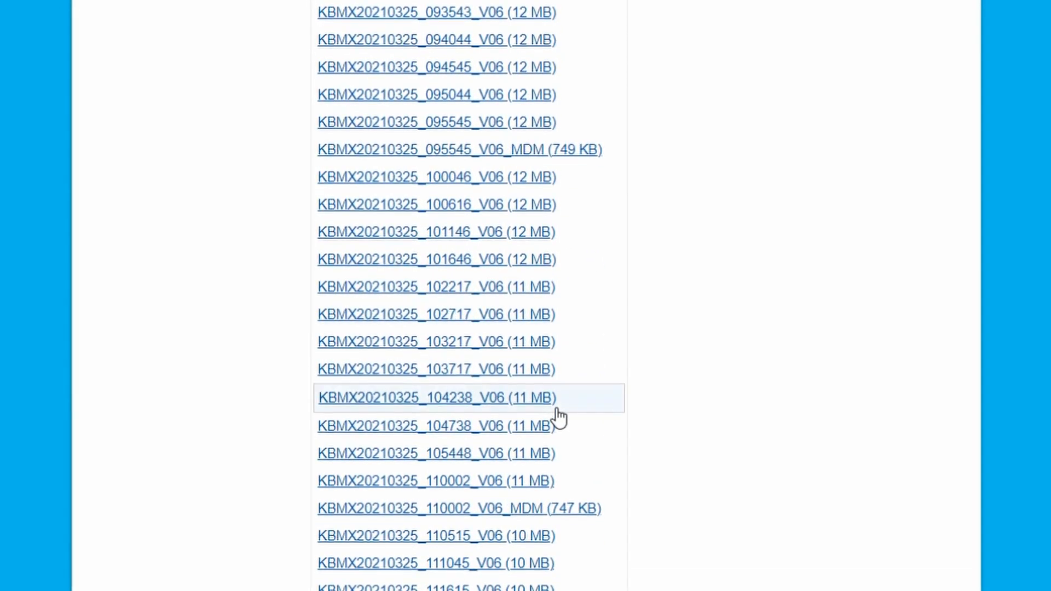
scroll(560, 417, down, 10)
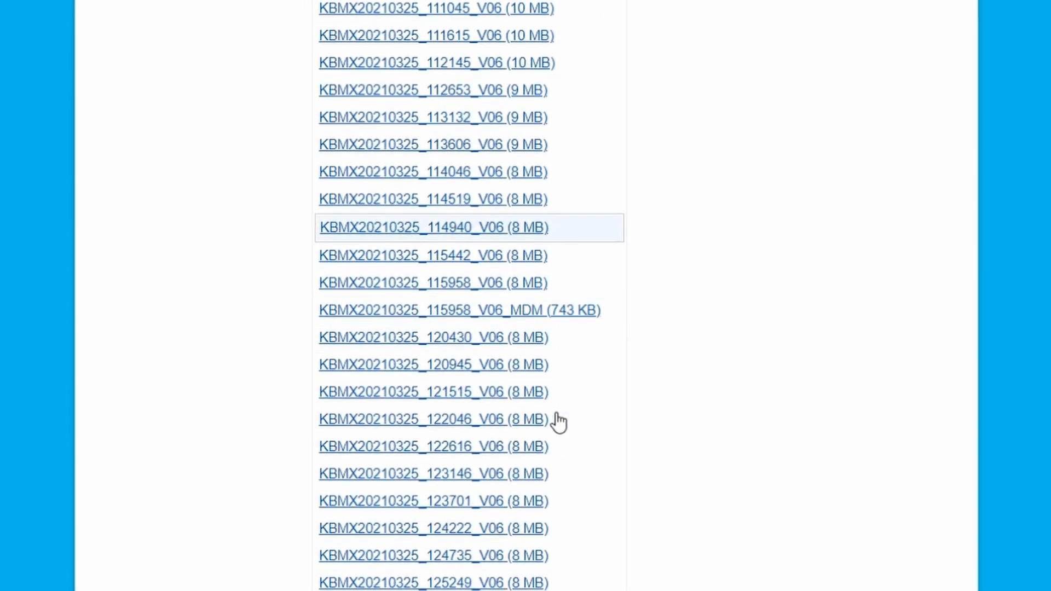
scroll(558, 422, down, 8)
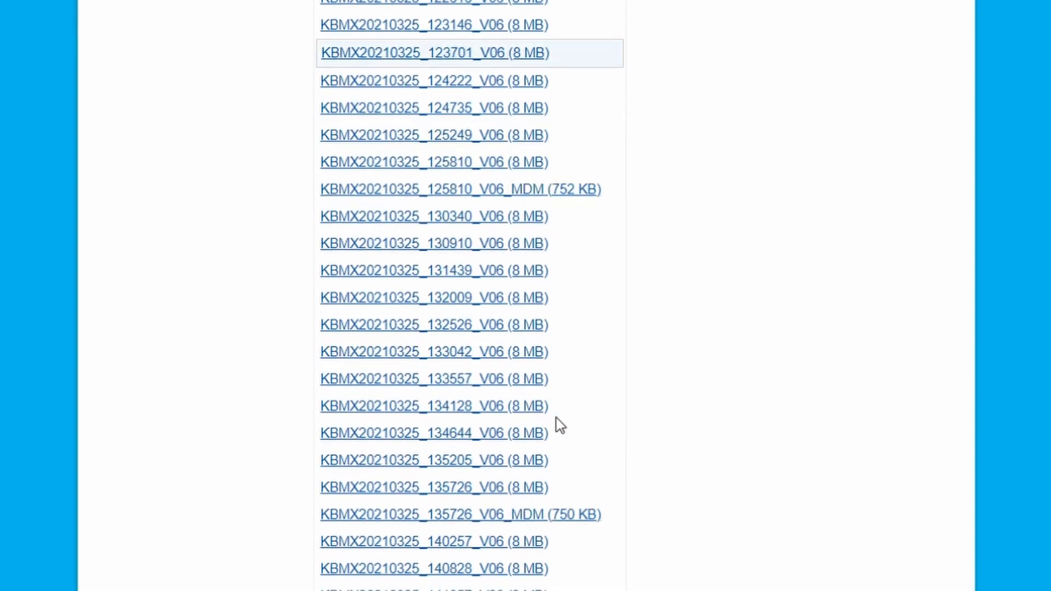
scroll(557, 422, down, 2)
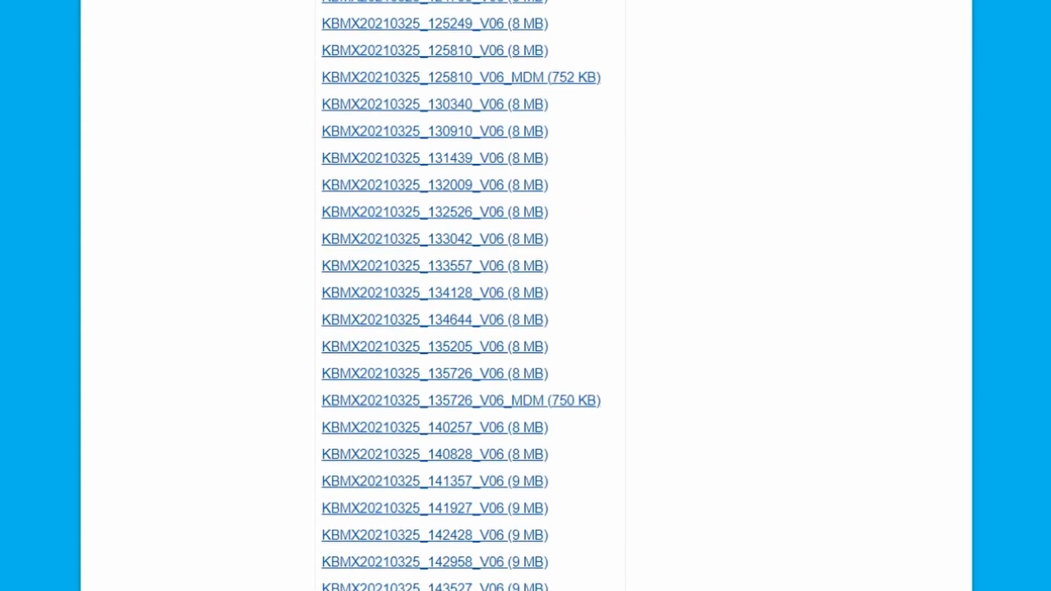
Step: Order the KBMX Level-II data for 03/25/2021 with start time 17:00 GMT and end time 24:00 GMT
drag(1049, 345, 1049, 52)
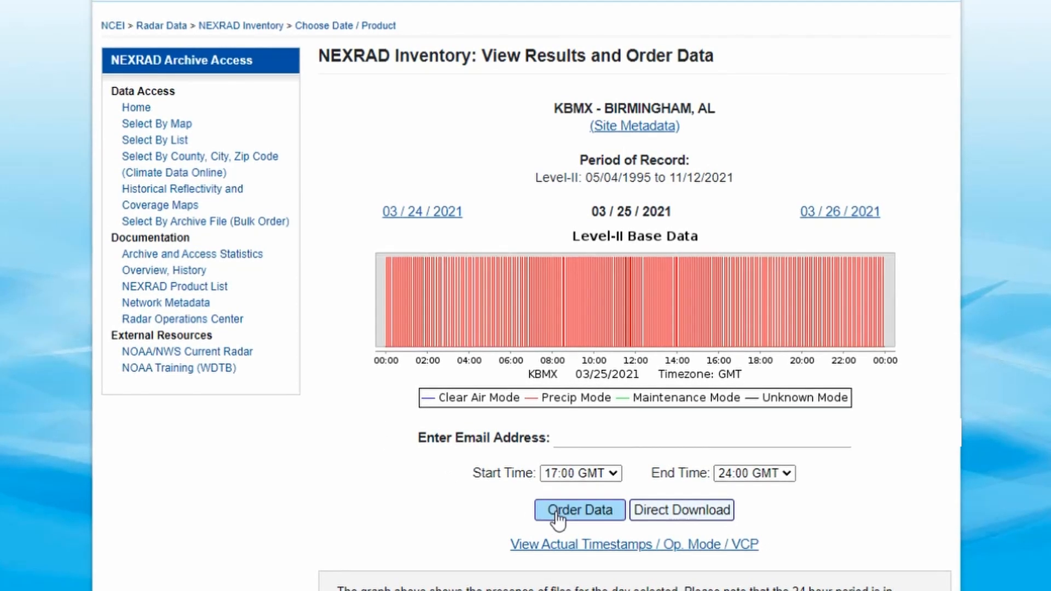
click(557, 512)
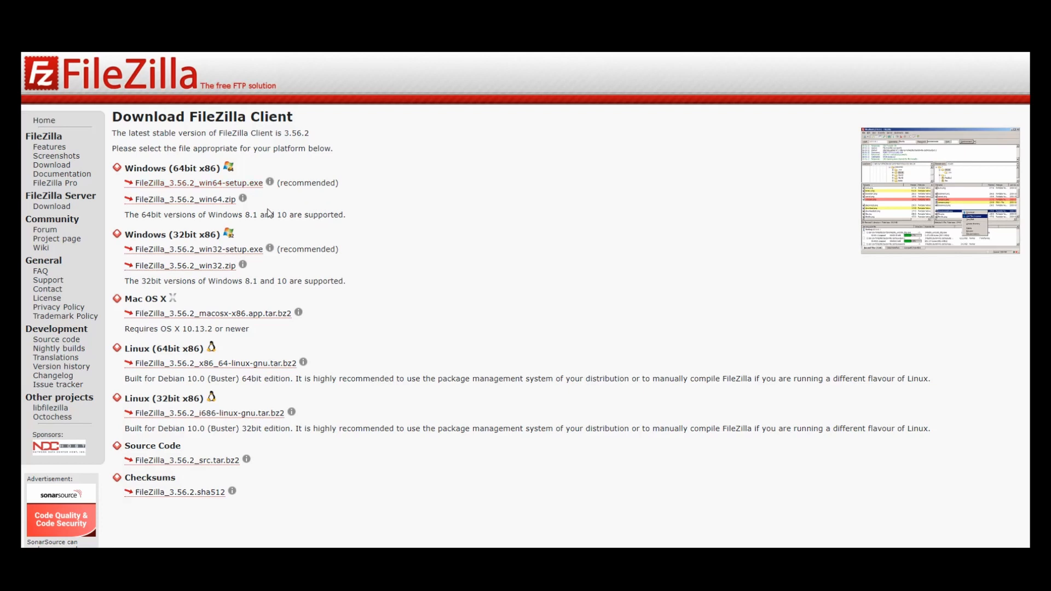
Step: On the FileZilla website, download the standard FileZilla edition of the client for Windows (64bit x86)
key(alt+Left)
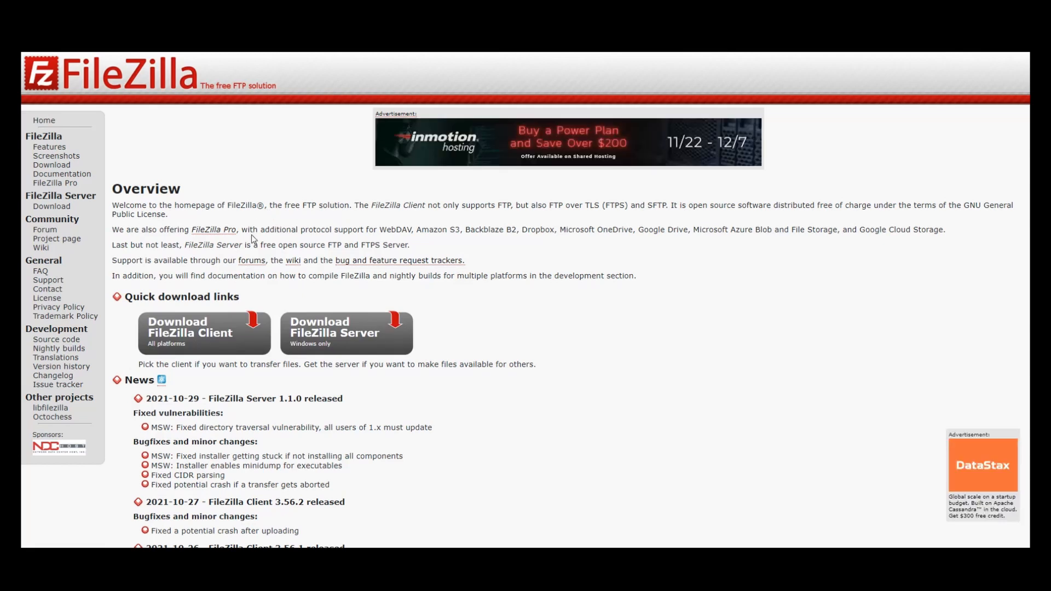
click(213, 335)
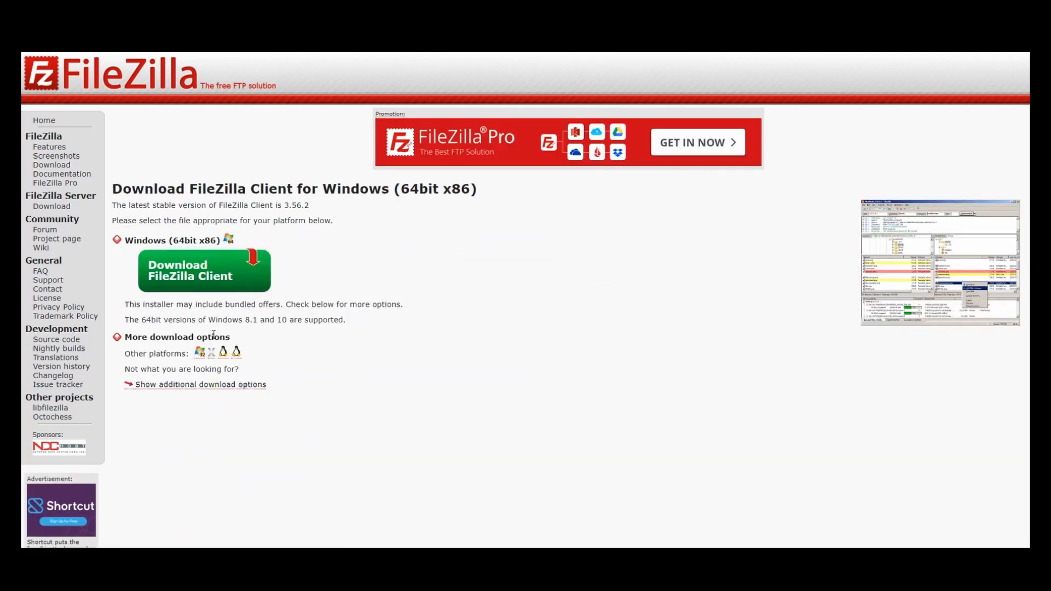
click(195, 281)
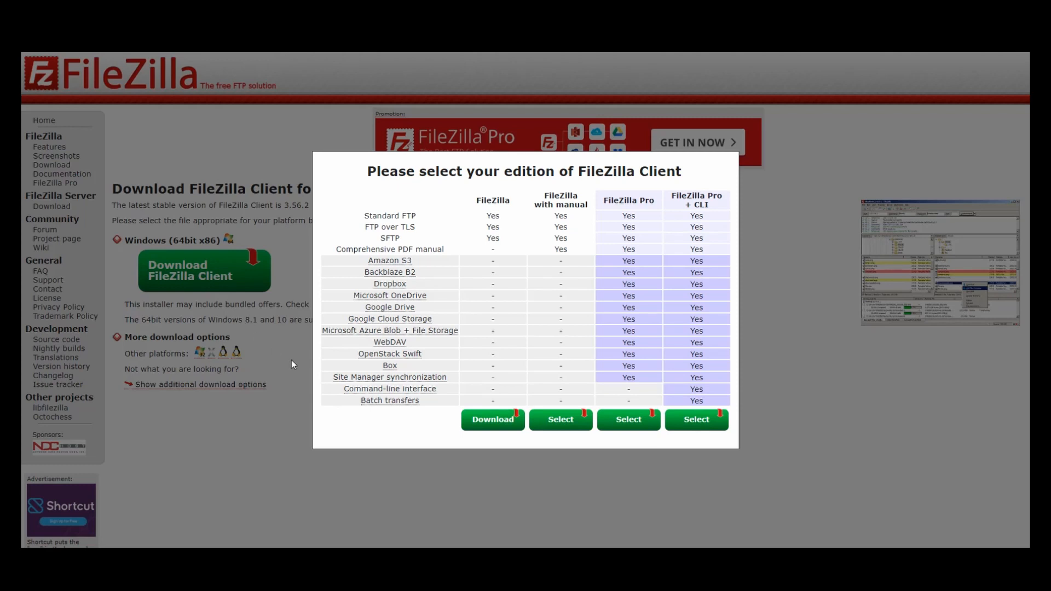
click(489, 425)
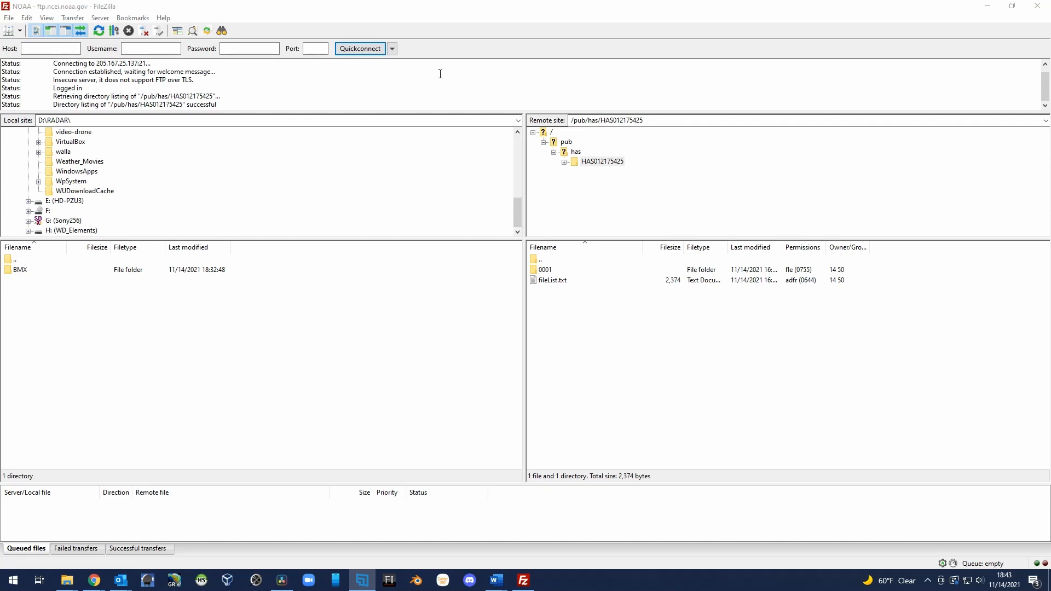
Step: In FileZilla, add a new Site Manager entry named NOAA
click(9, 18)
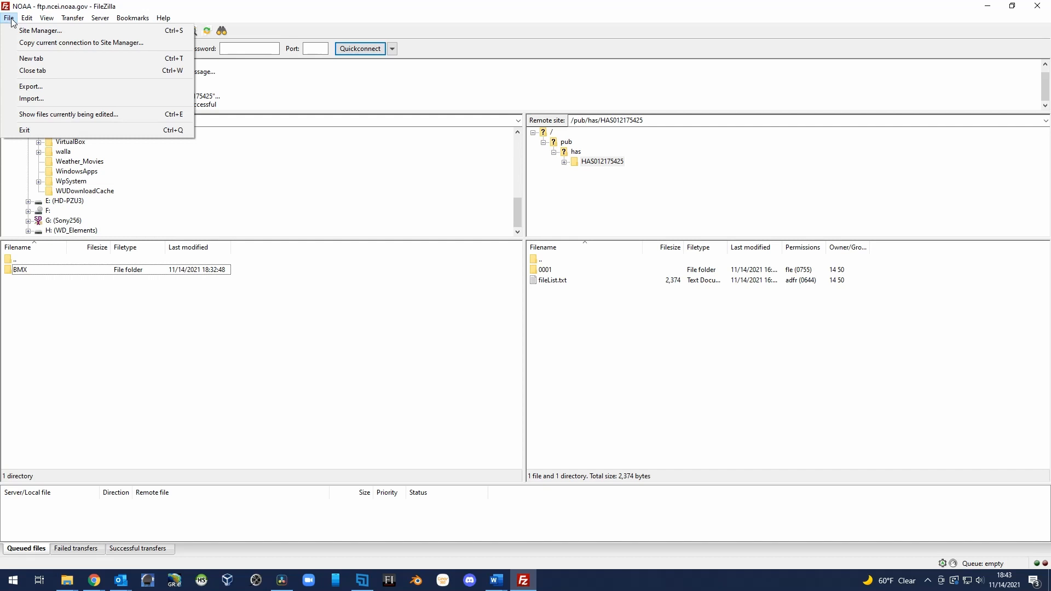
click(20, 31)
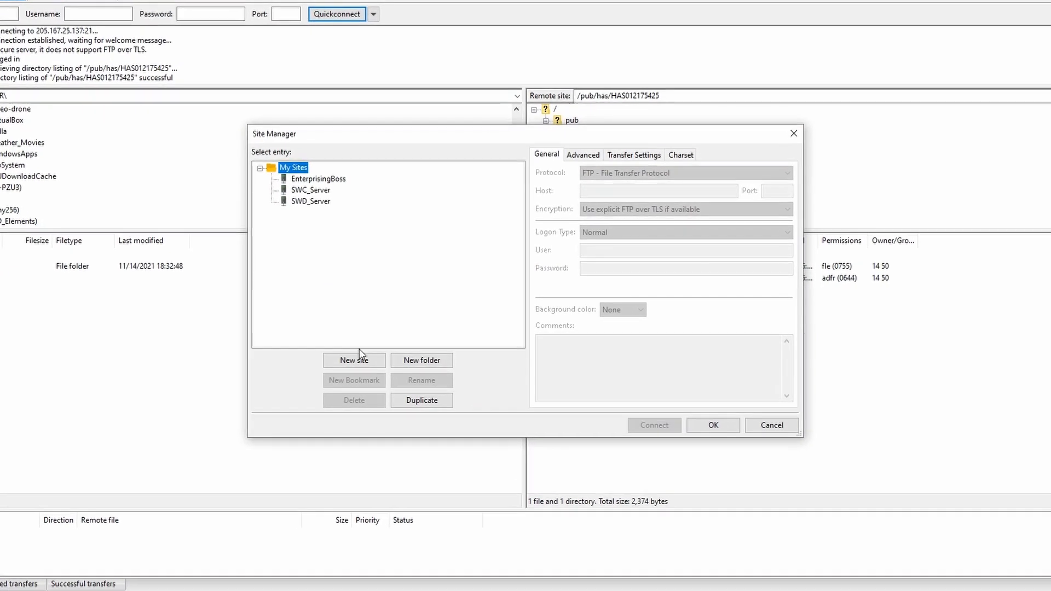
click(361, 362)
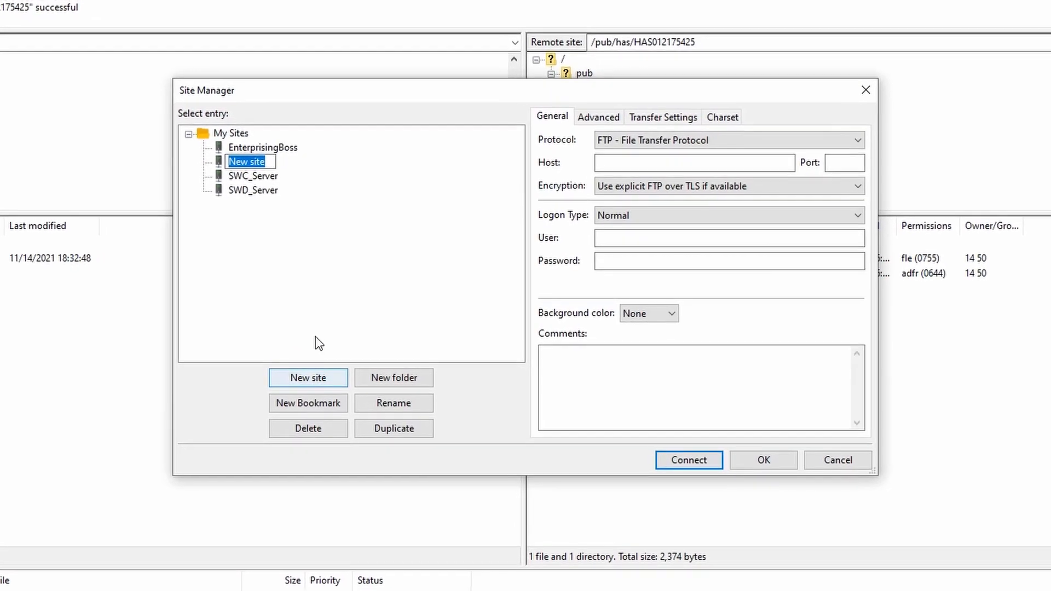
text(NOAA)
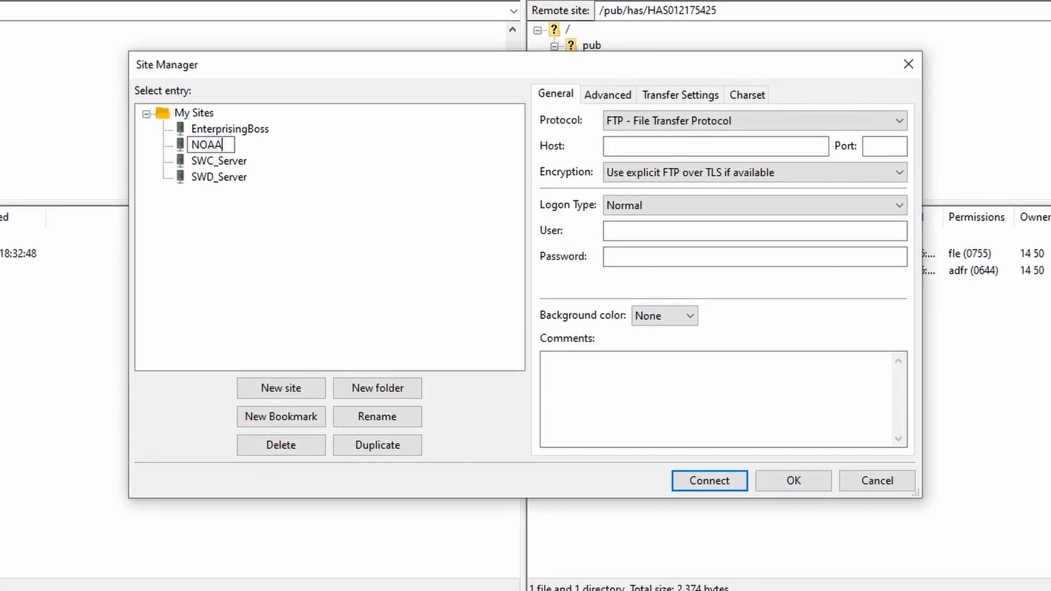
Step: Enter the radar order's full FTP address on ftp.ncei.noaa.gov temporarily in the NOAA site's comments
key(alt+Tab)
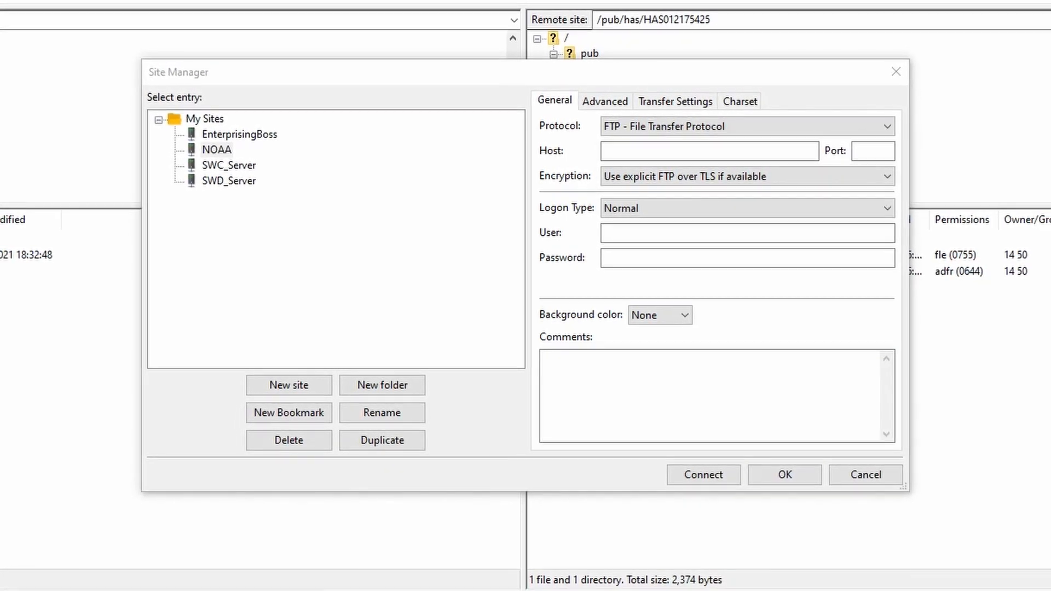
click(603, 400)
text(ftp://ftp.ncei.noaa.gov/pub/has/HAS012175425/)
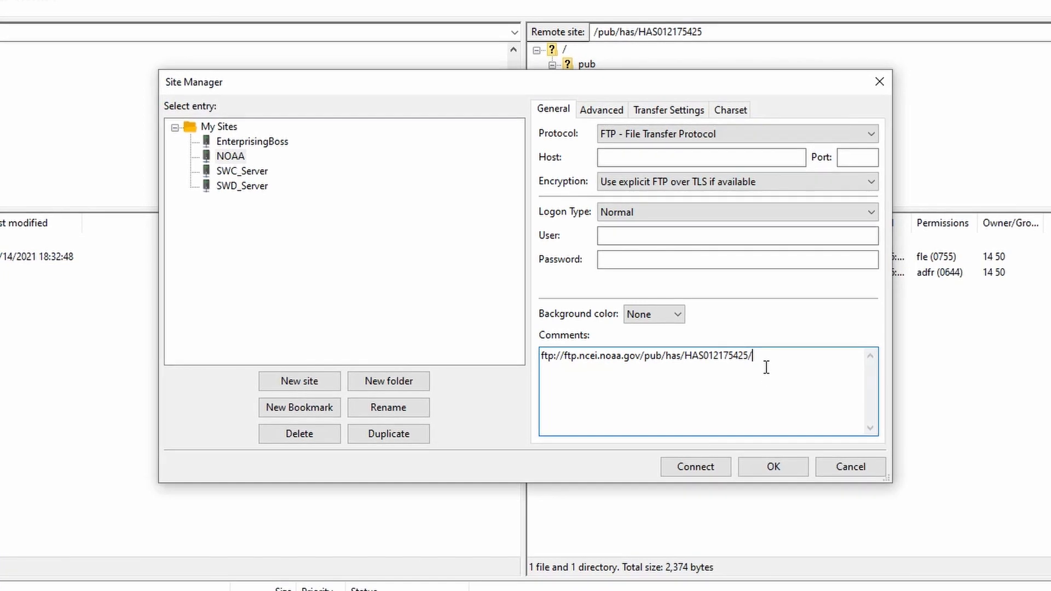
Step: Move the order's folder path, starting at /pub/has/, from the comments into the NOAA site's default remote directory
drag(755, 355, 640, 355)
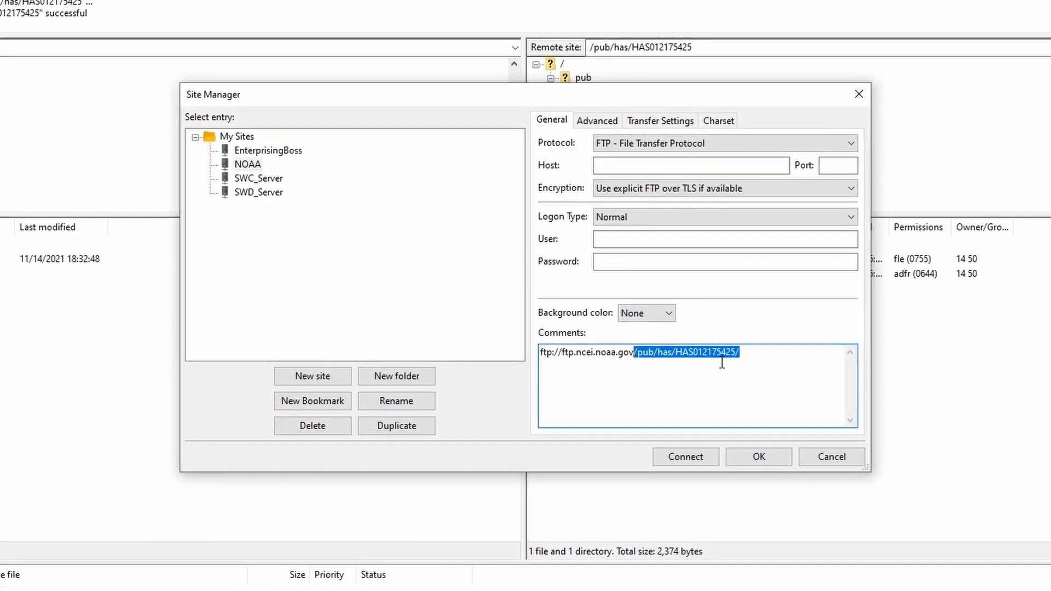
key(ctrl+x)
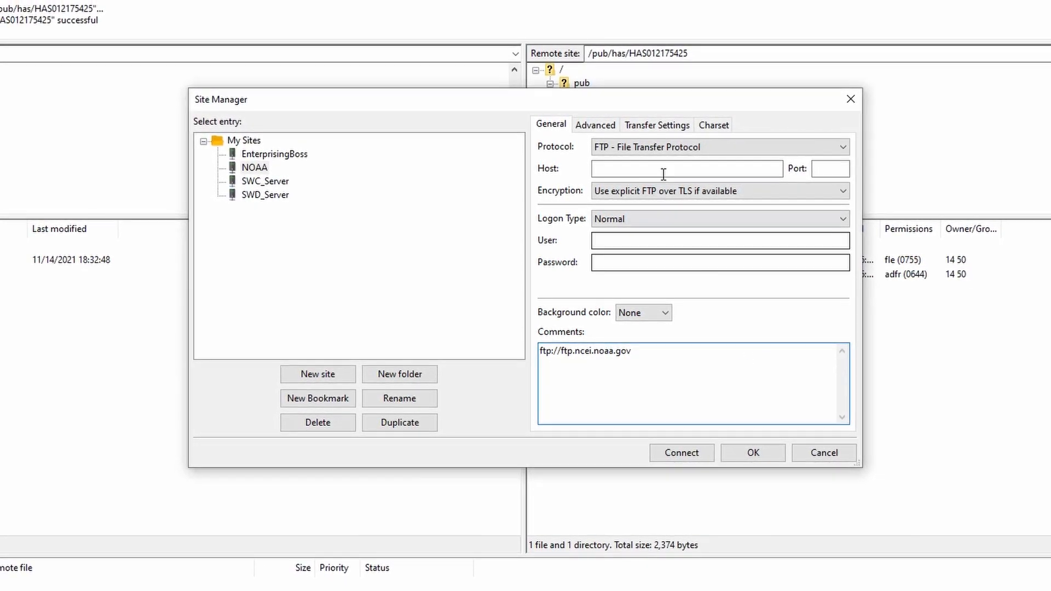
click(599, 127)
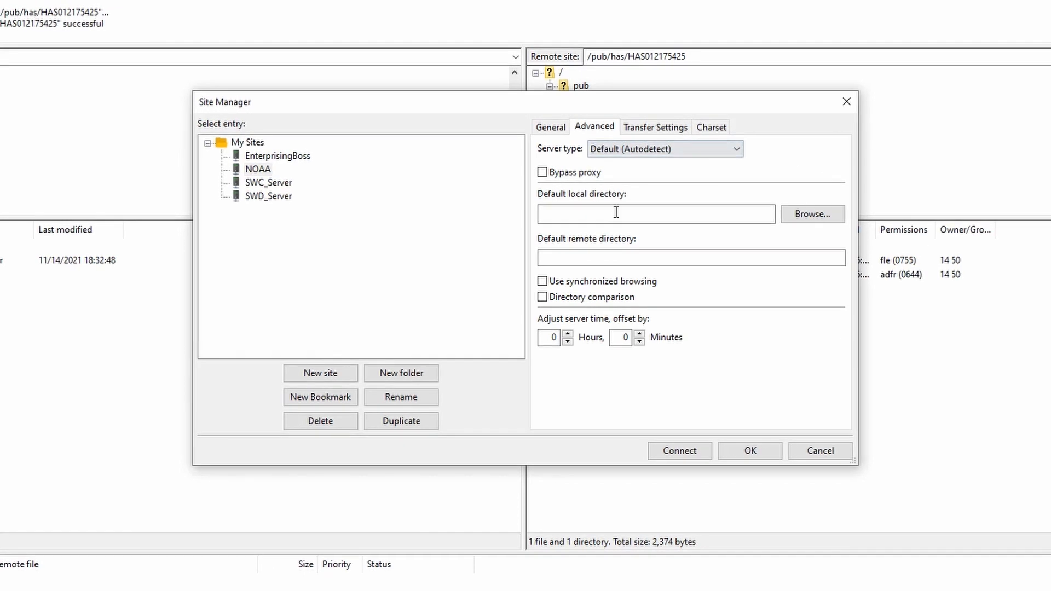
click(601, 257)
key(ctrl+v)
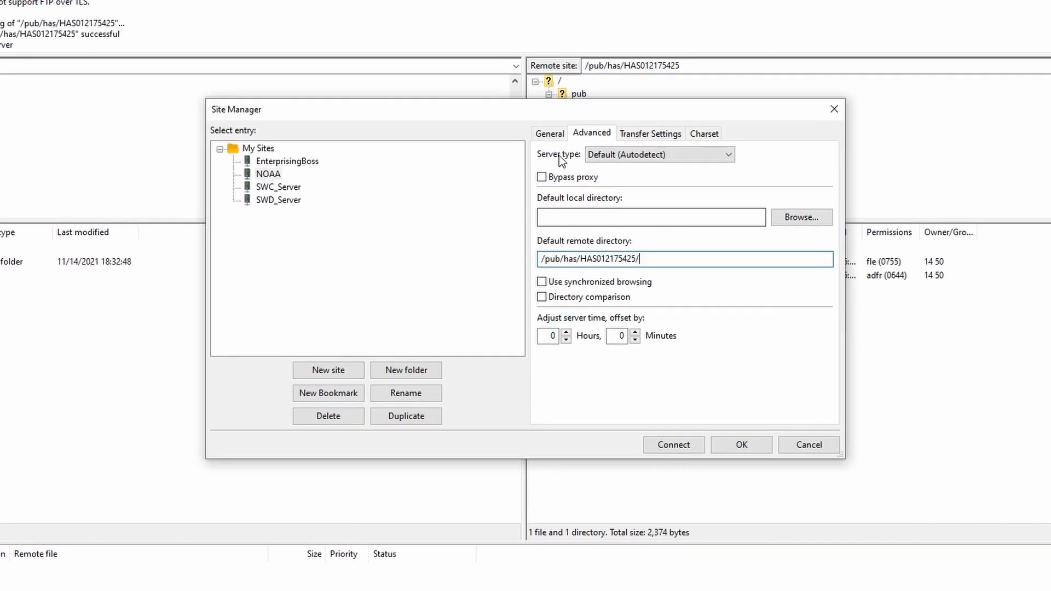
Step: Move the server address ftp://ftp.ncei.noaa.gov from the comments into the NOAA site's host setting
click(548, 133)
drag(650, 347, 539, 347)
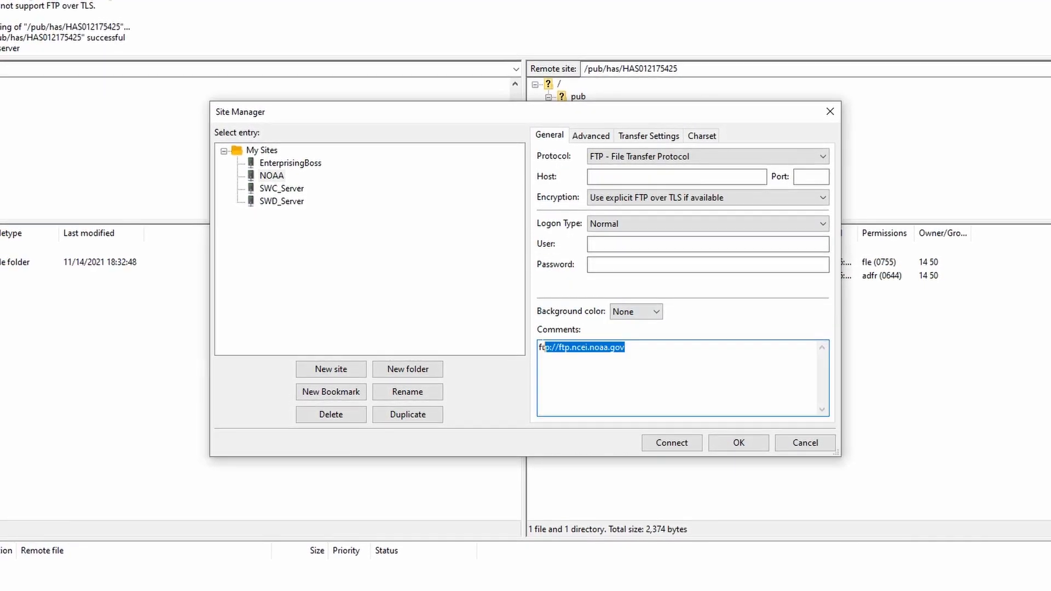
key(ctrl+x)
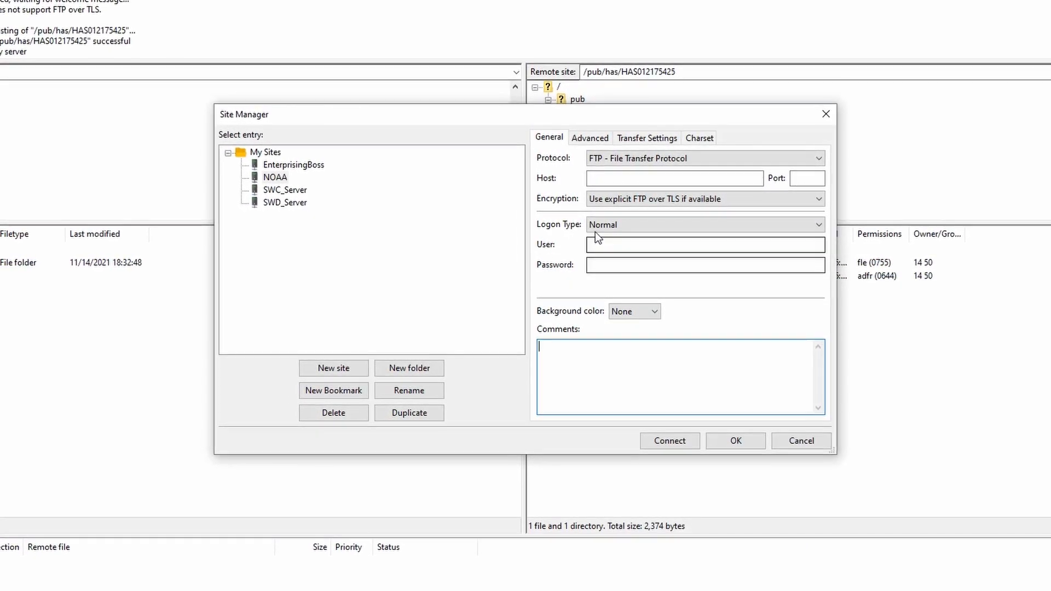
click(602, 176)
key(ctrl+v)
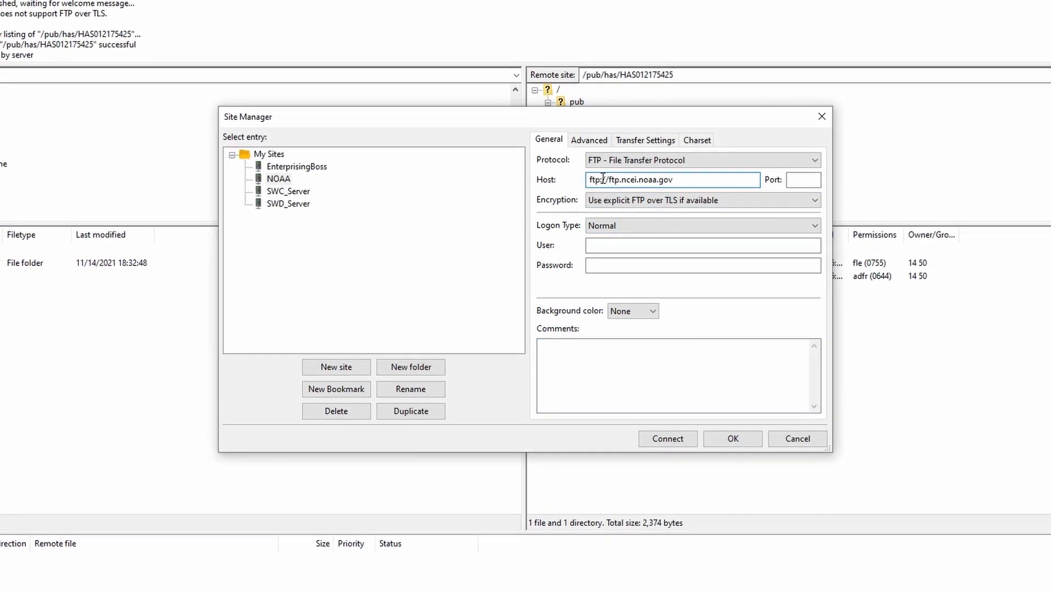
Step: Set the NOAA site's logon type to Anonymous and connect in the current tab, aborting the previous connection
click(616, 226)
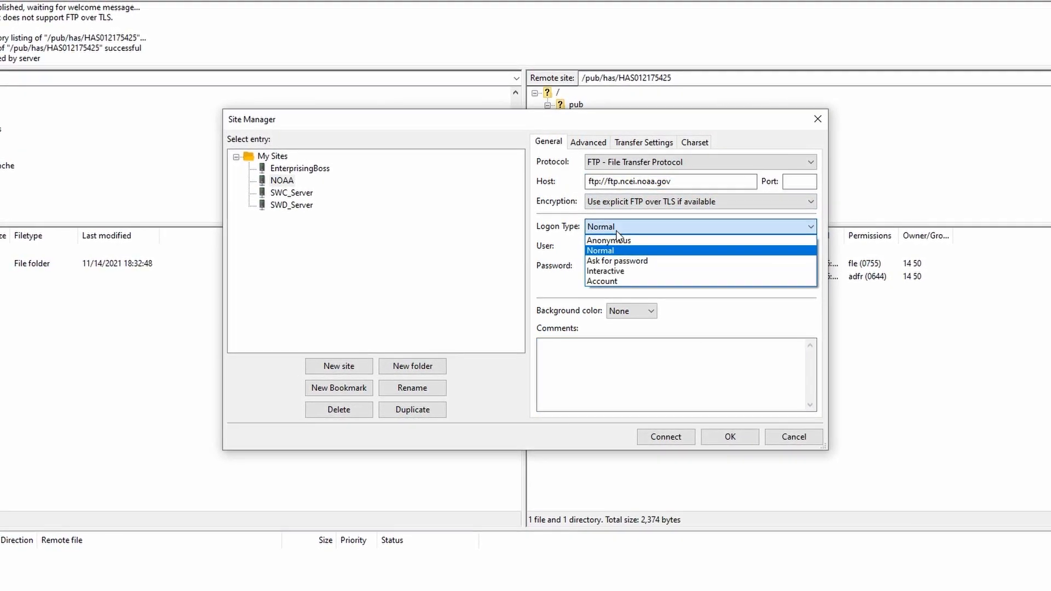
click(616, 236)
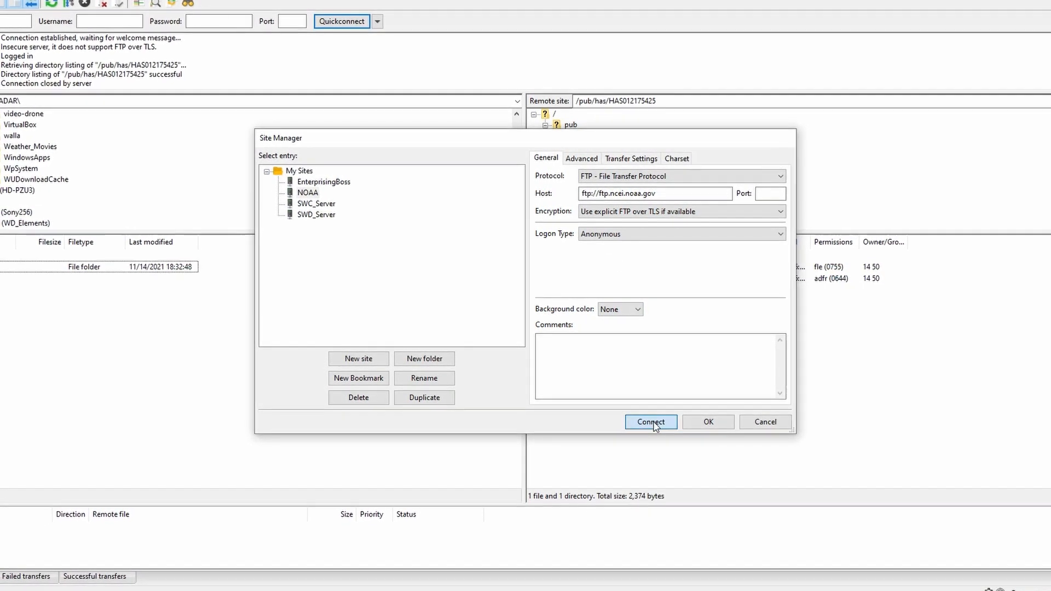
click(654, 422)
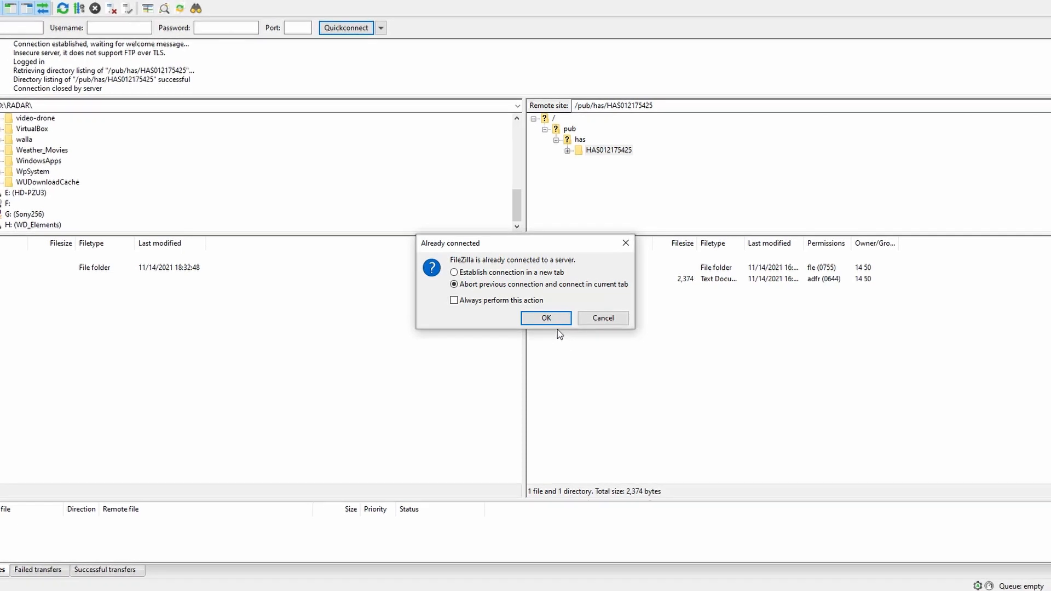
click(546, 318)
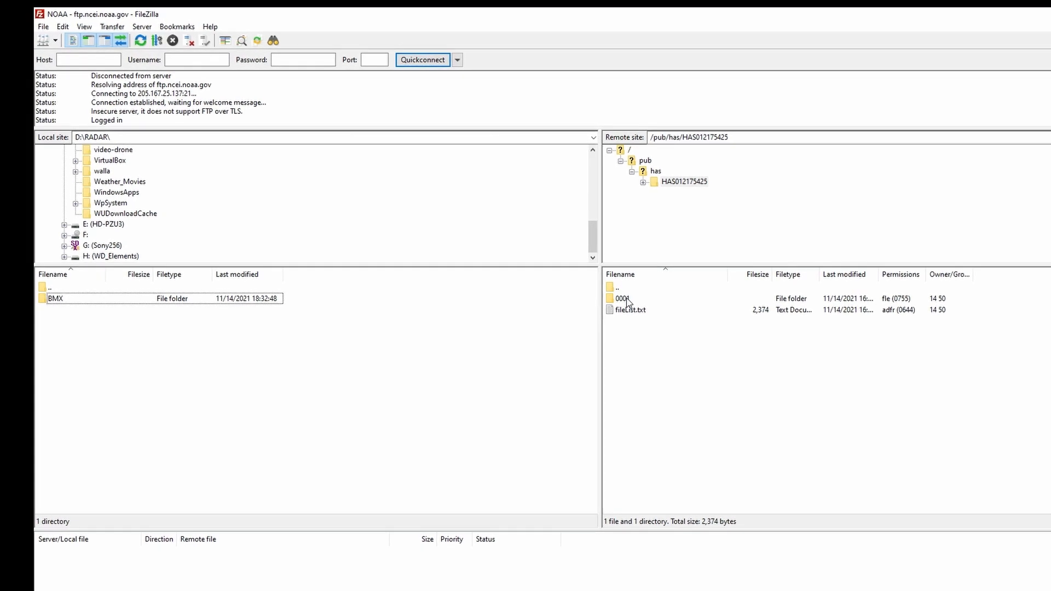
Step: Open the order's remote 0001 folder and download all of its KBMX radar files to D:\RADAR
double_click(629, 300)
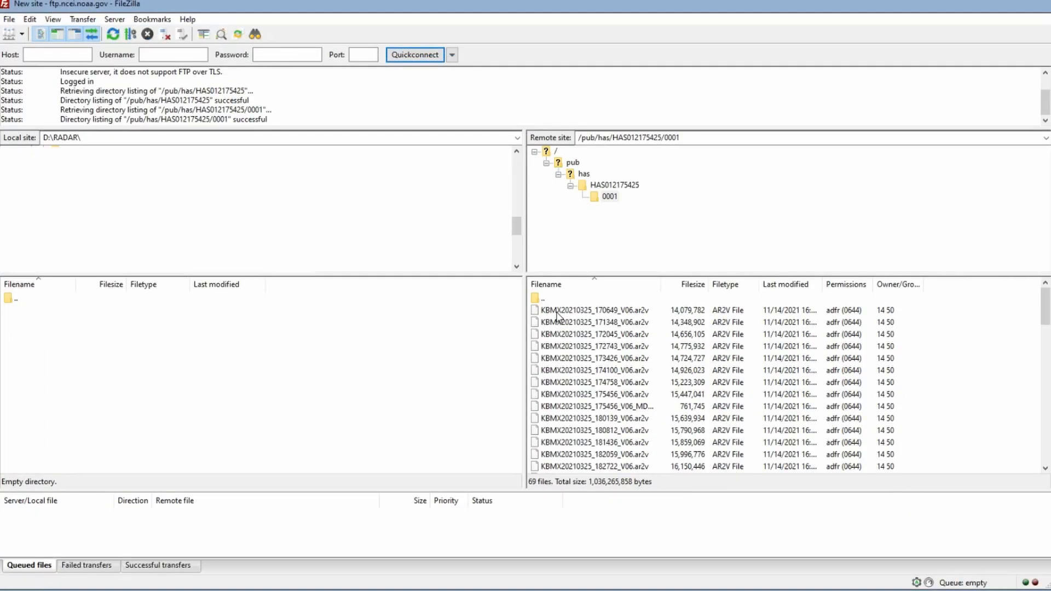
click(557, 314)
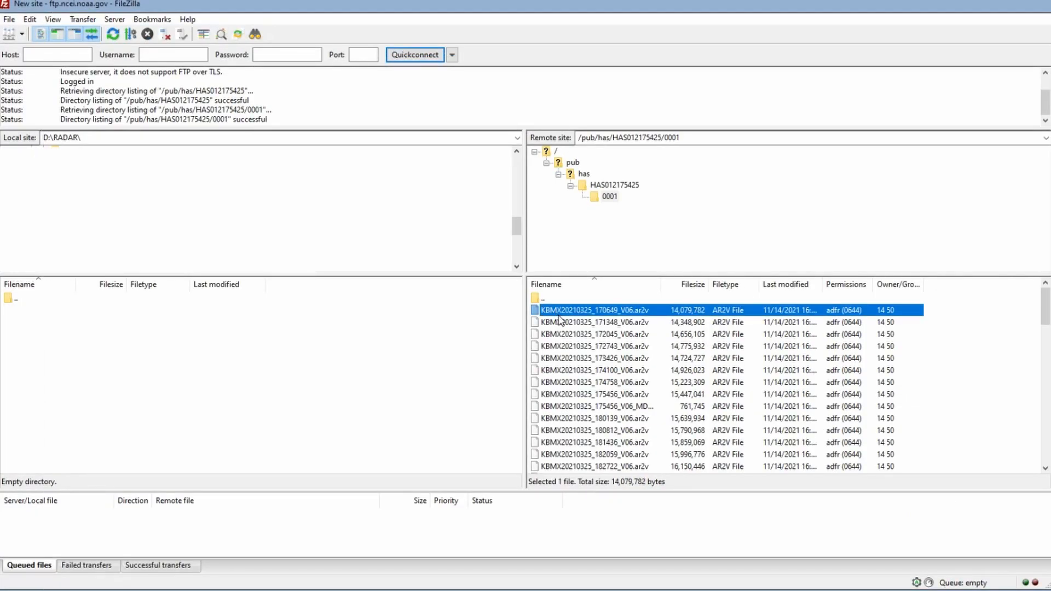
scroll(558, 318, down, 9)
scroll(558, 317, down, 9)
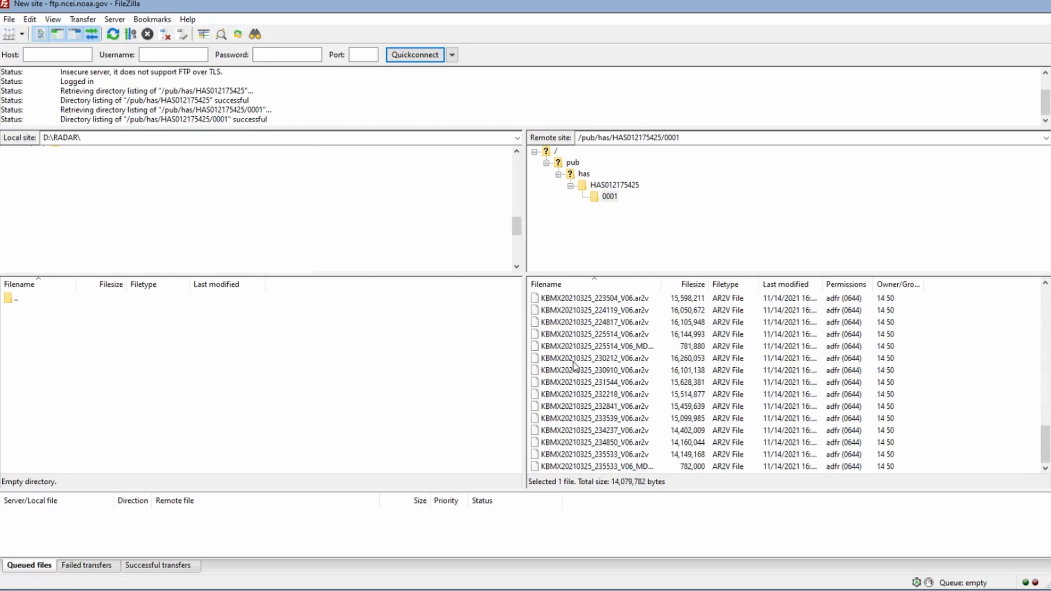
shift+click(575, 466)
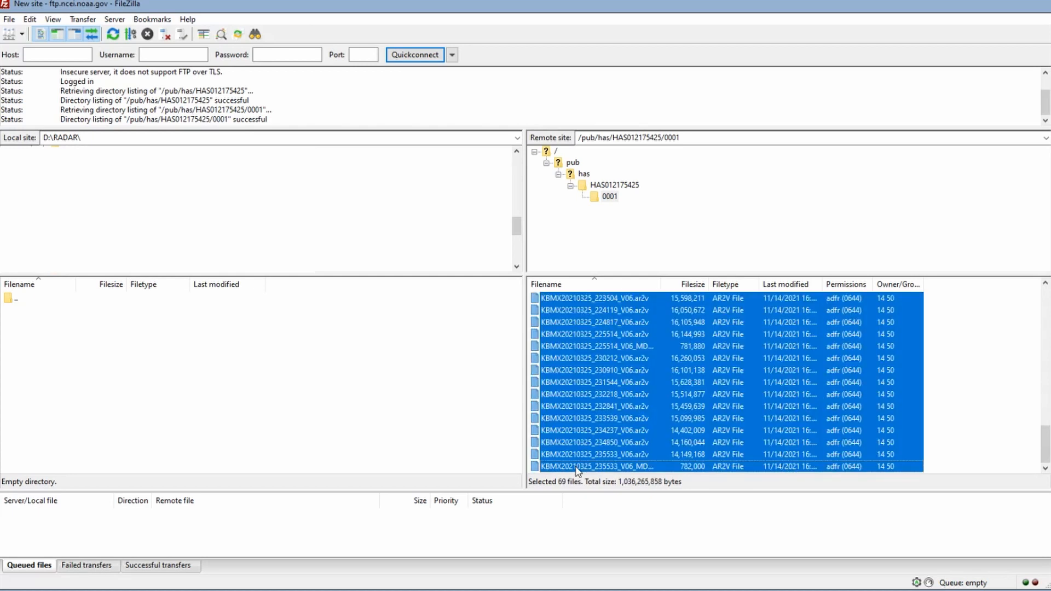
scroll(574, 417, up, 18)
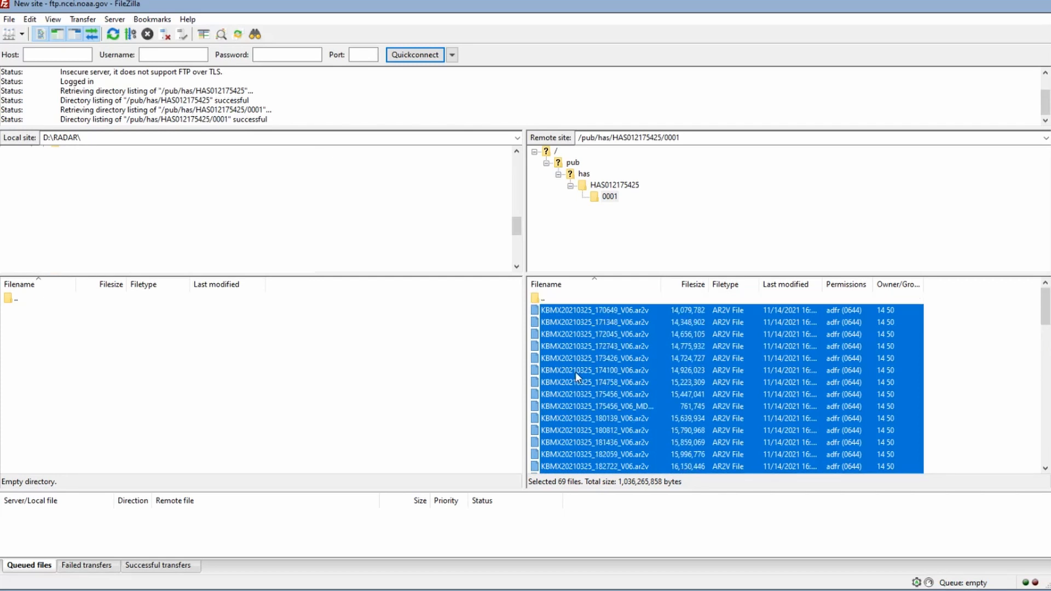
click(576, 311)
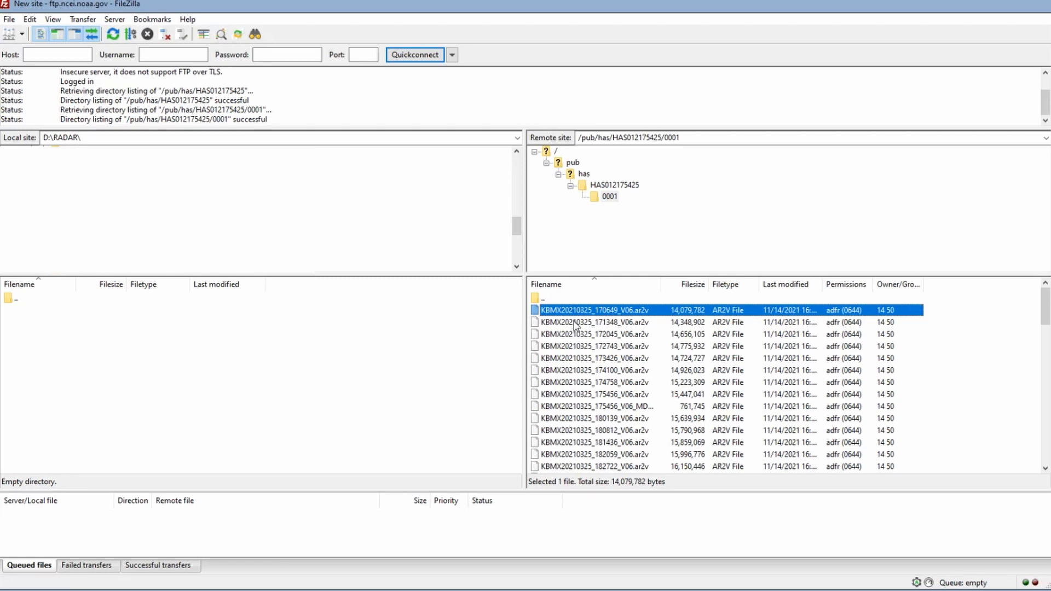
scroll(583, 346, down, 9)
scroll(583, 346, down, 9)
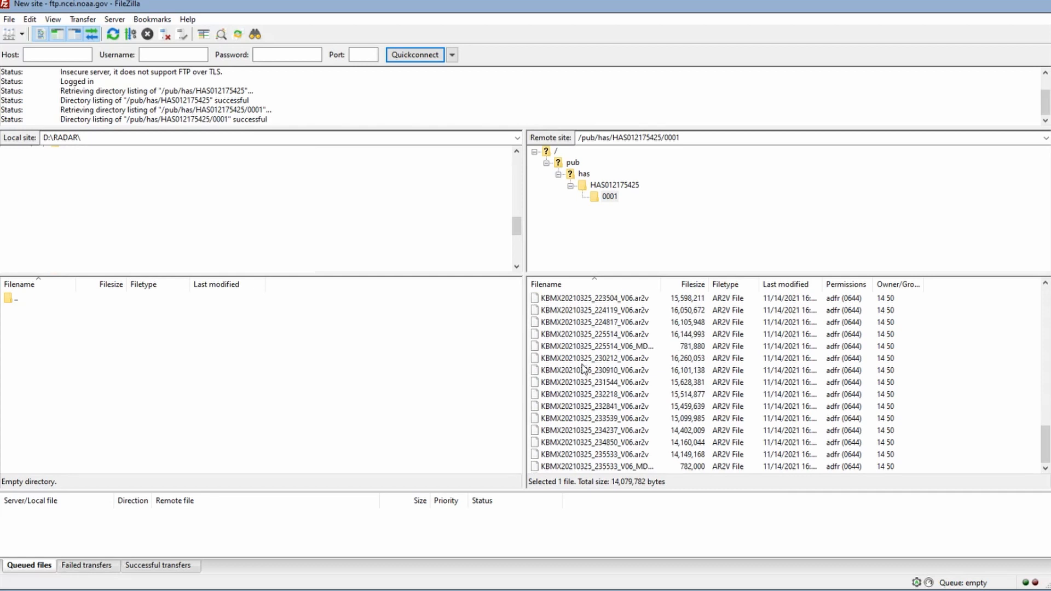
shift+click(591, 467)
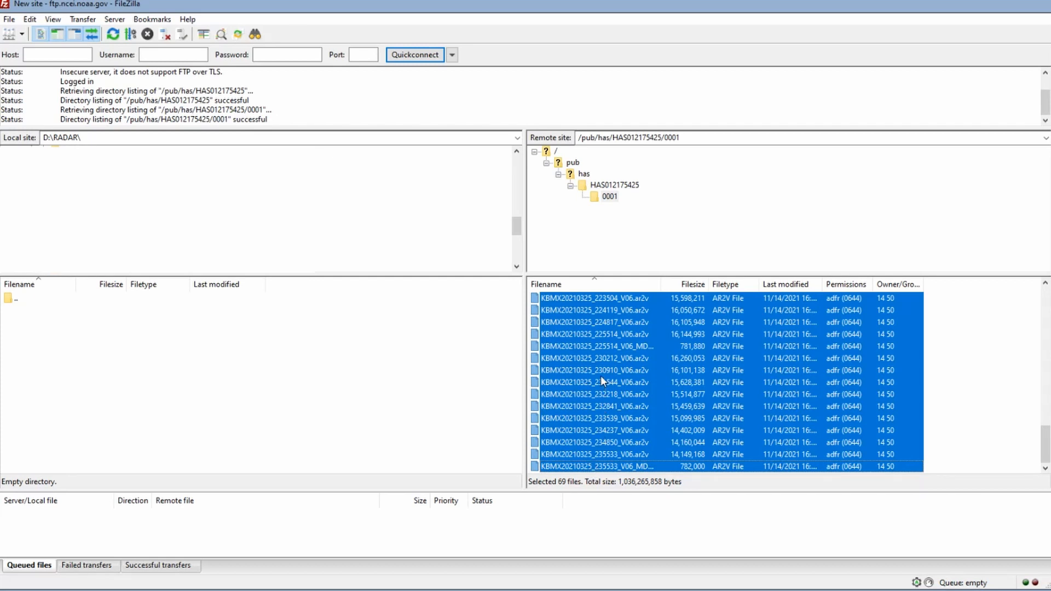
drag(601, 362, 321, 375)
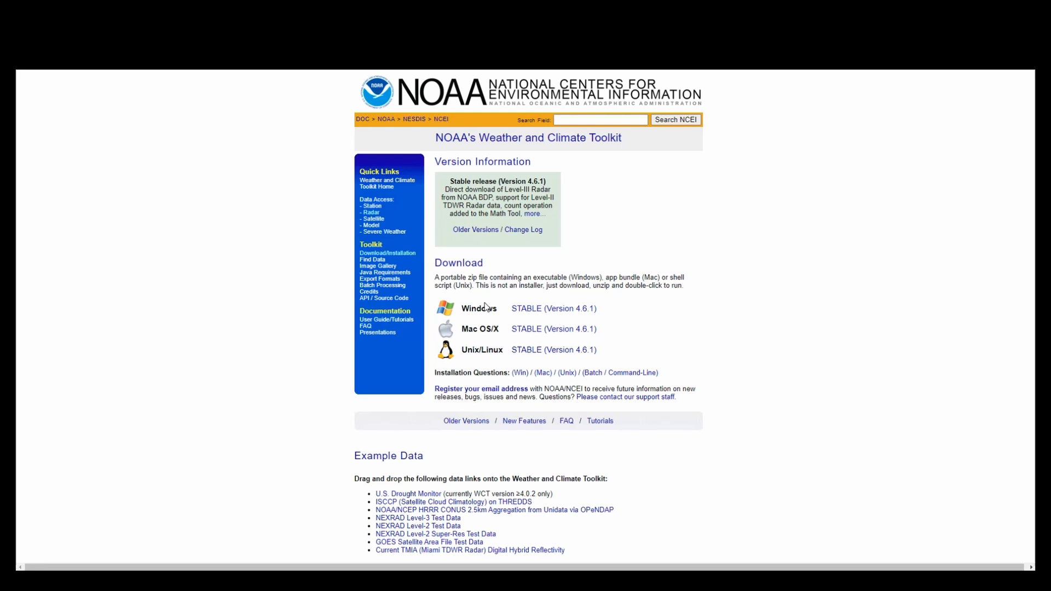
Step: Download the stable Windows Version 4.6.1 of NOAA's Weather and Climate Toolkit and launch wct.exe from its wct-4.6.1 folder
click(551, 313)
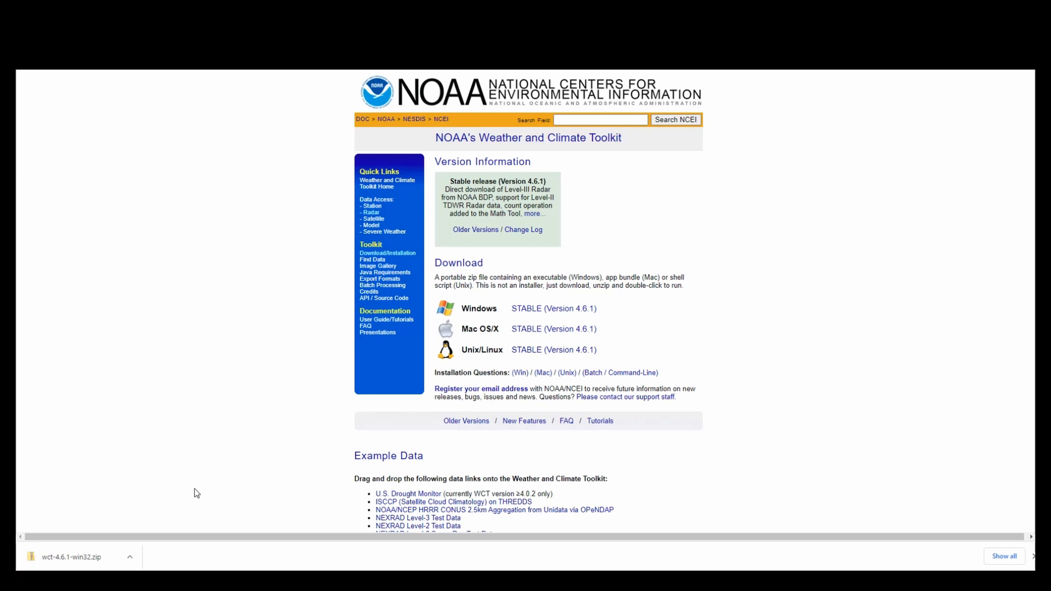
click(131, 560)
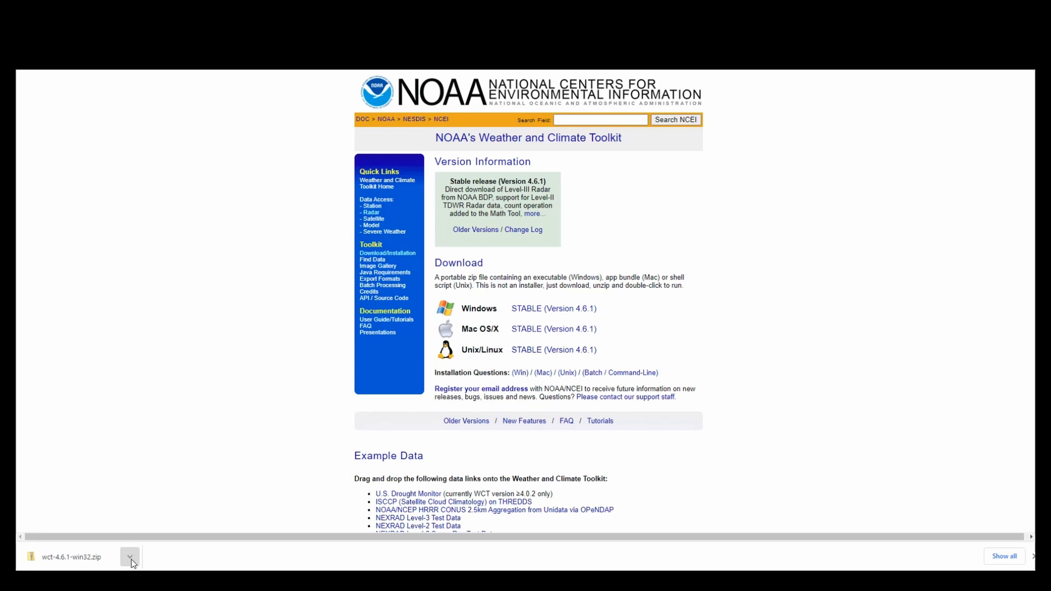
click(139, 518)
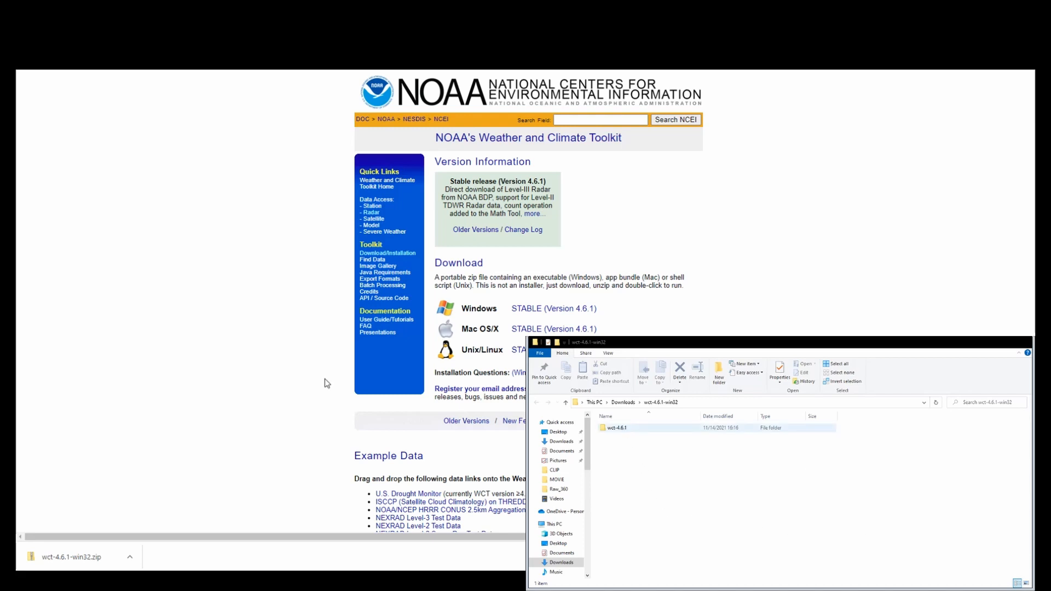
double_click(628, 432)
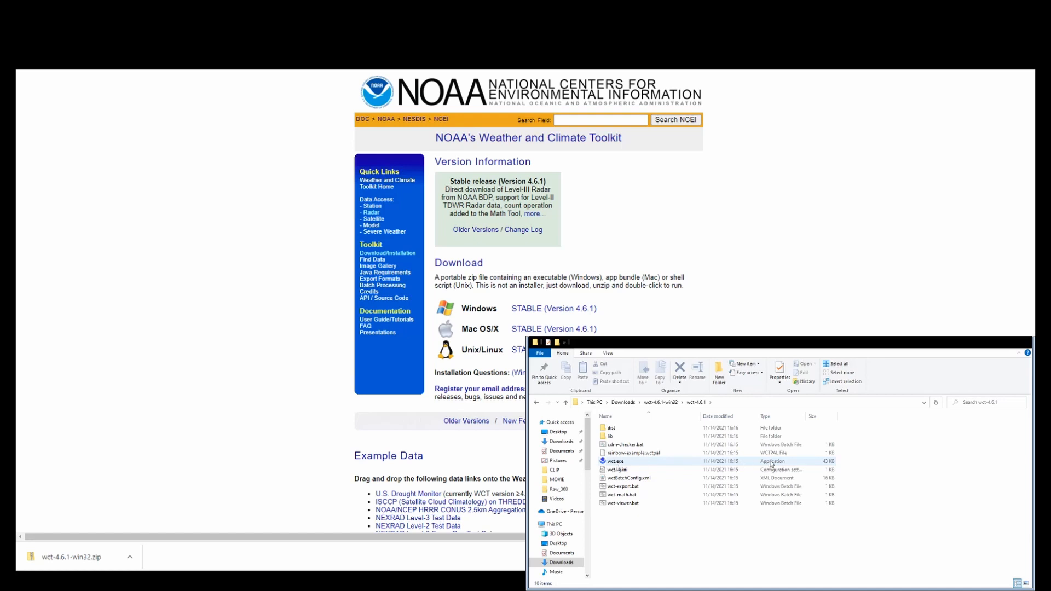
double_click(620, 463)
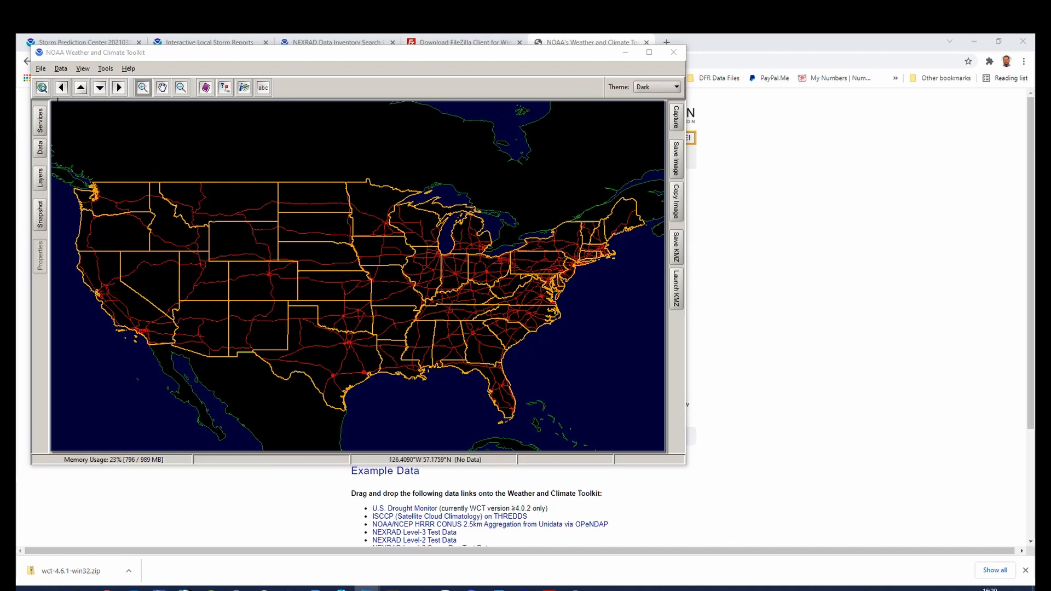
Step: Bring up the toolkit's Data Selector and list the local radar files from the D:\RADAR directory
click(43, 154)
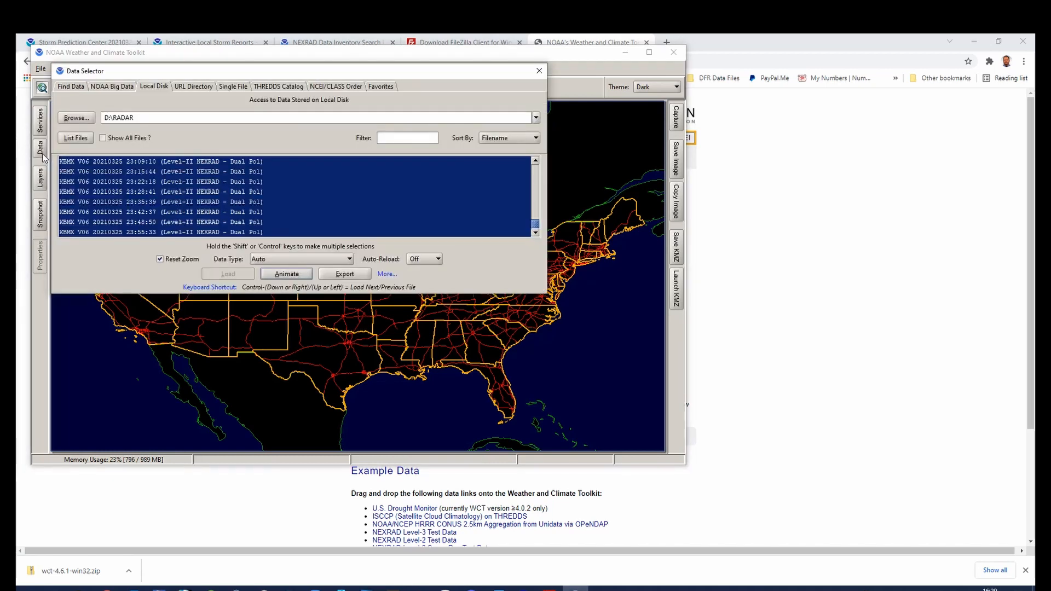
click(76, 118)
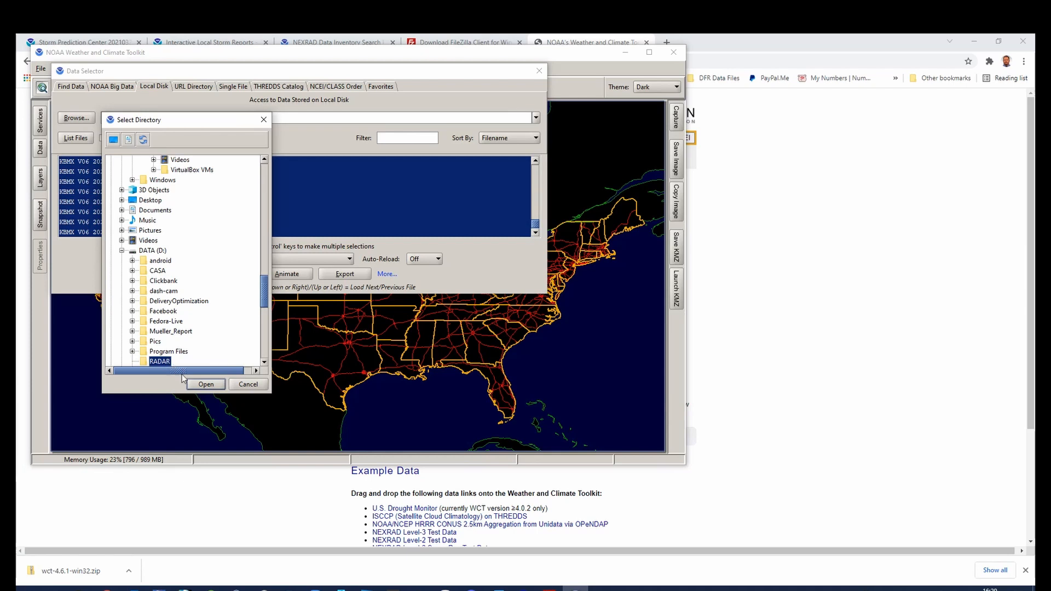
click(200, 388)
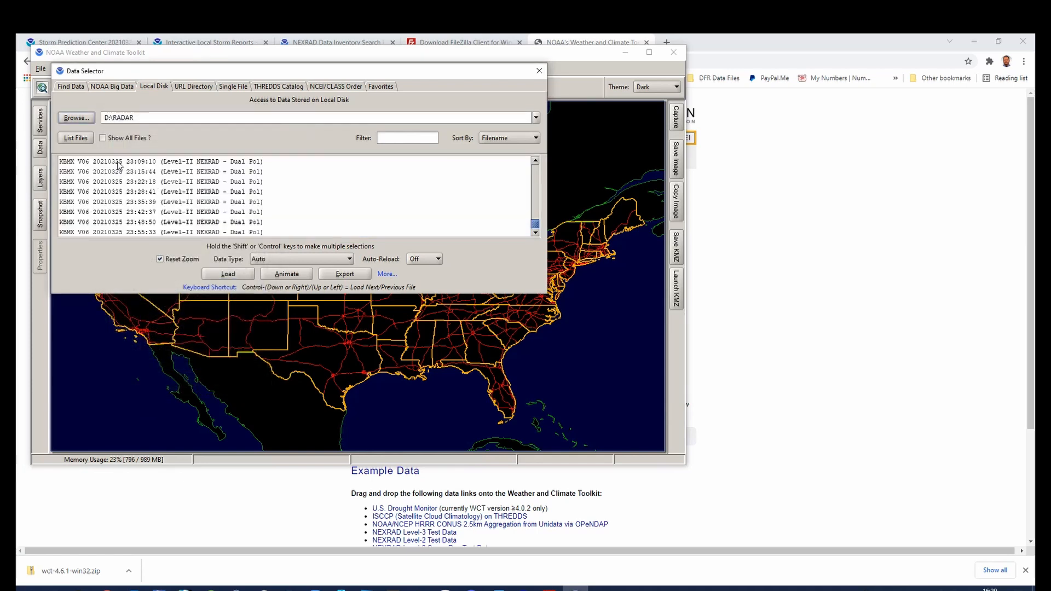
Step: Select all KBMX scans from 17:06:49 through 23:55:33 and load them as an animation in the internal player
drag(534, 225, 536, 159)
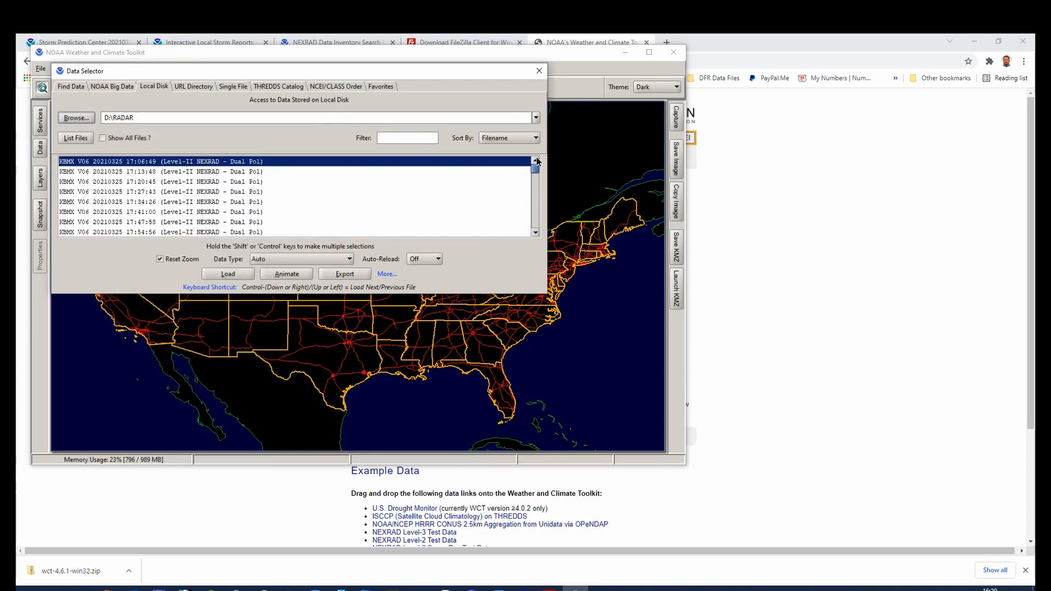
click(107, 163)
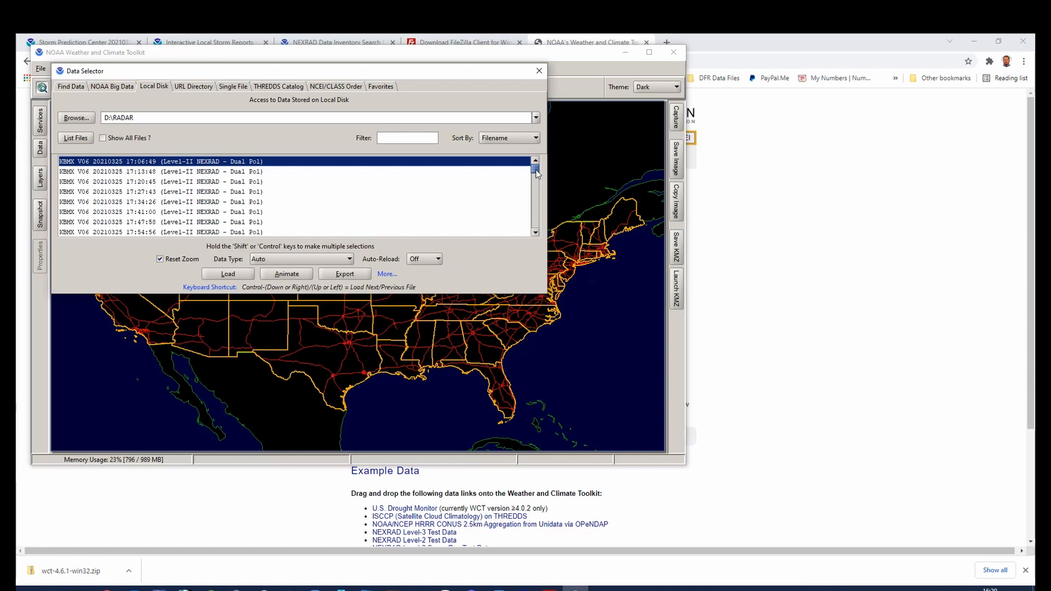
drag(536, 173, 541, 232)
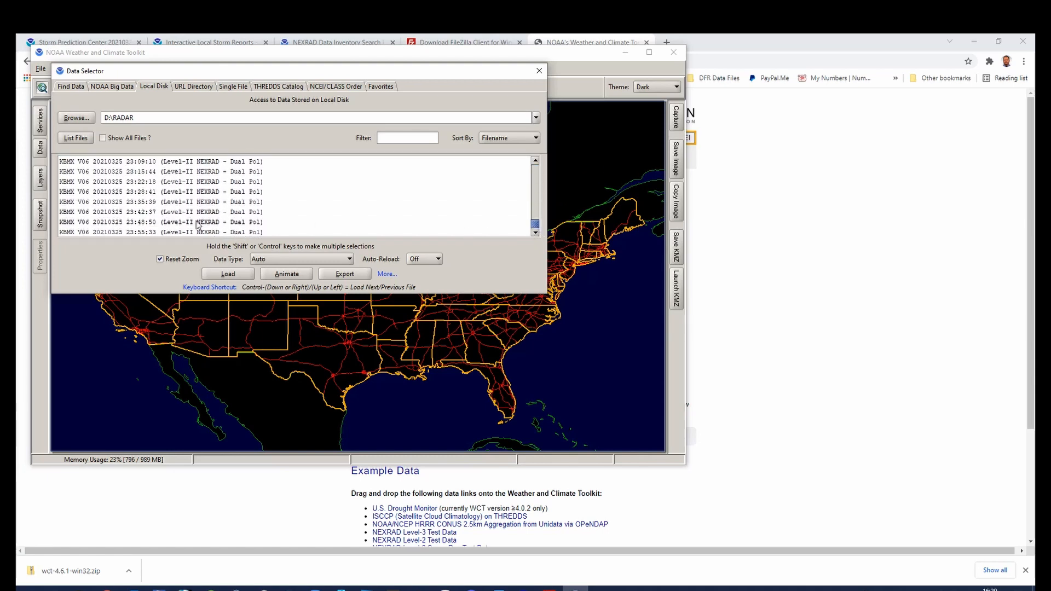
shift+click(115, 232)
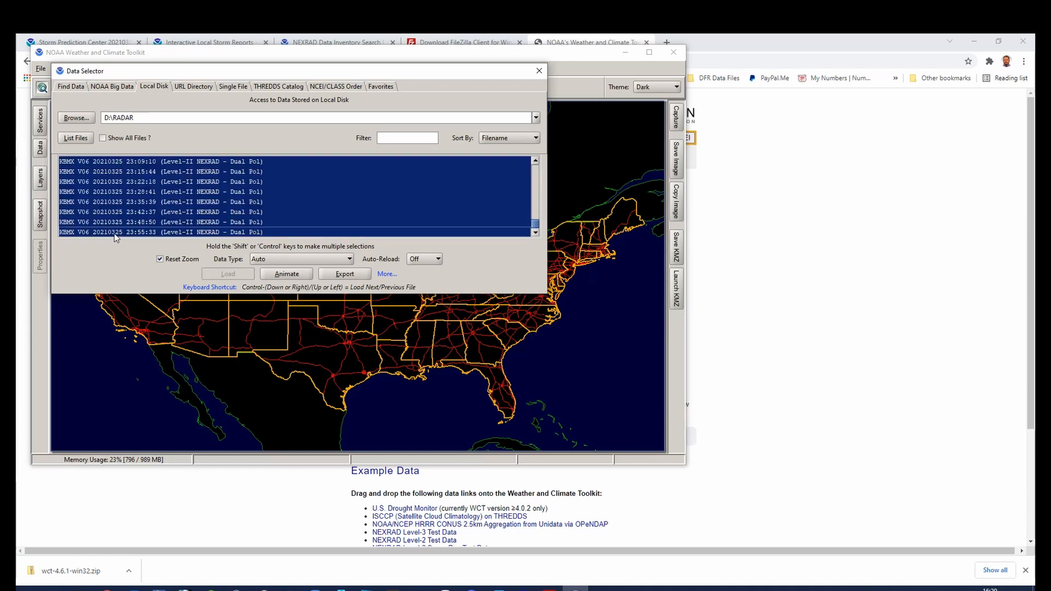
click(227, 274)
click(282, 274)
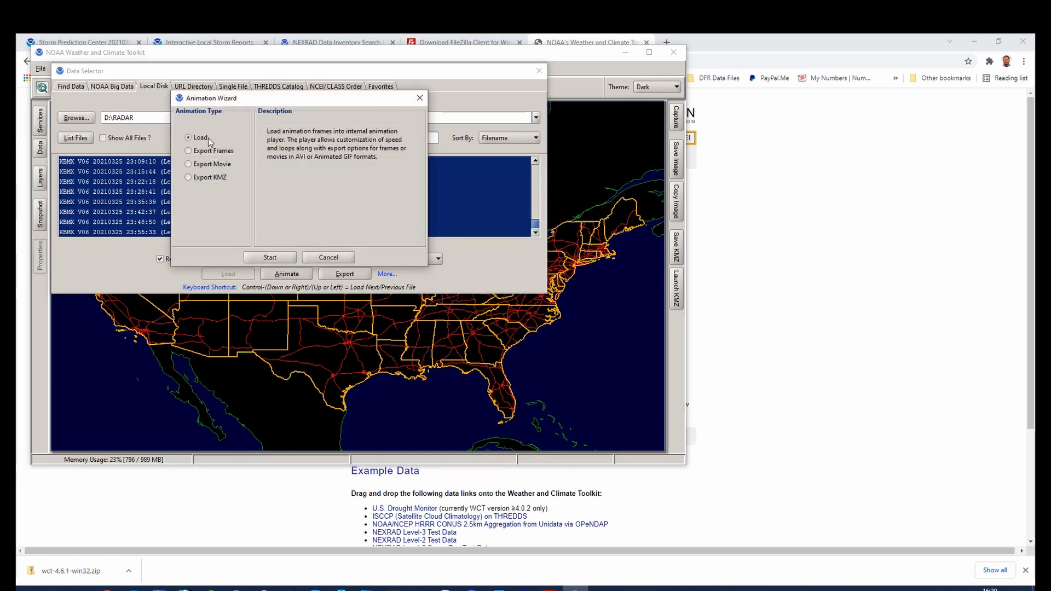
click(261, 258)
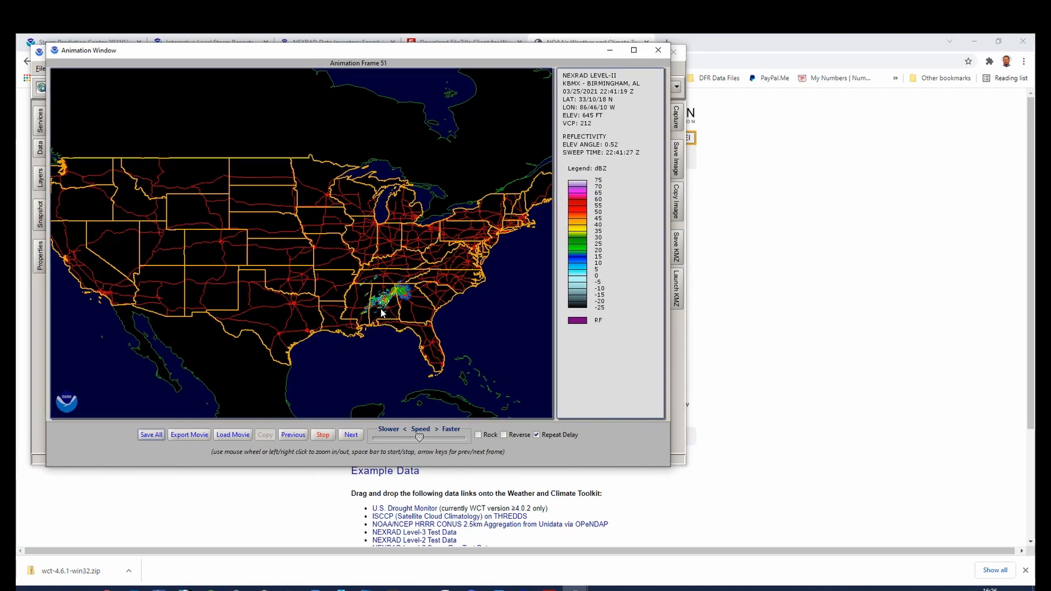
Step: Examine the storm's movement across Alabama in the radar animation, both close up and at nationwide scale
scroll(382, 307, up, 2)
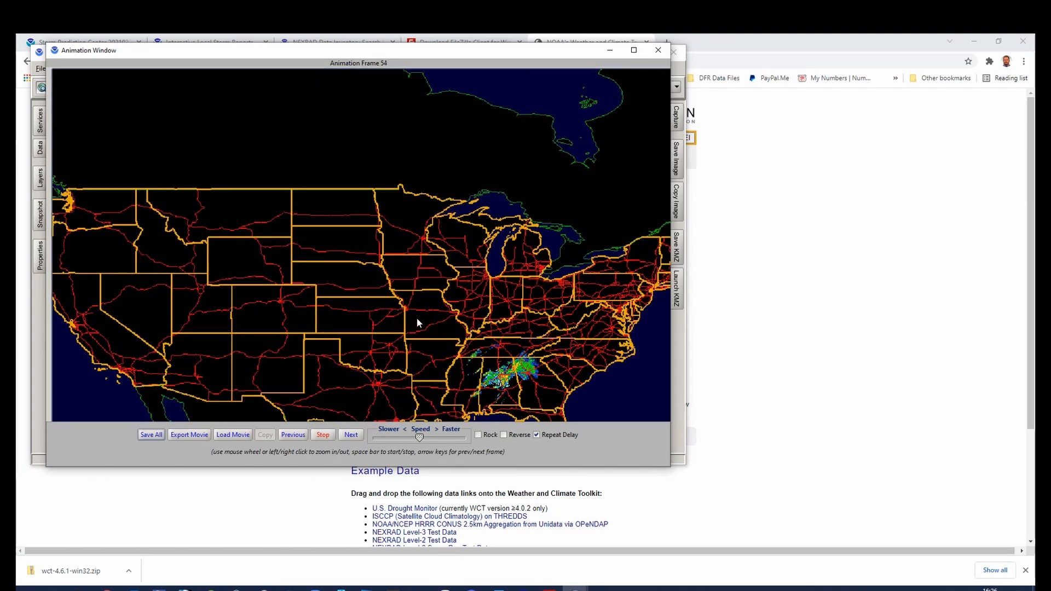
drag(511, 377, 424, 335)
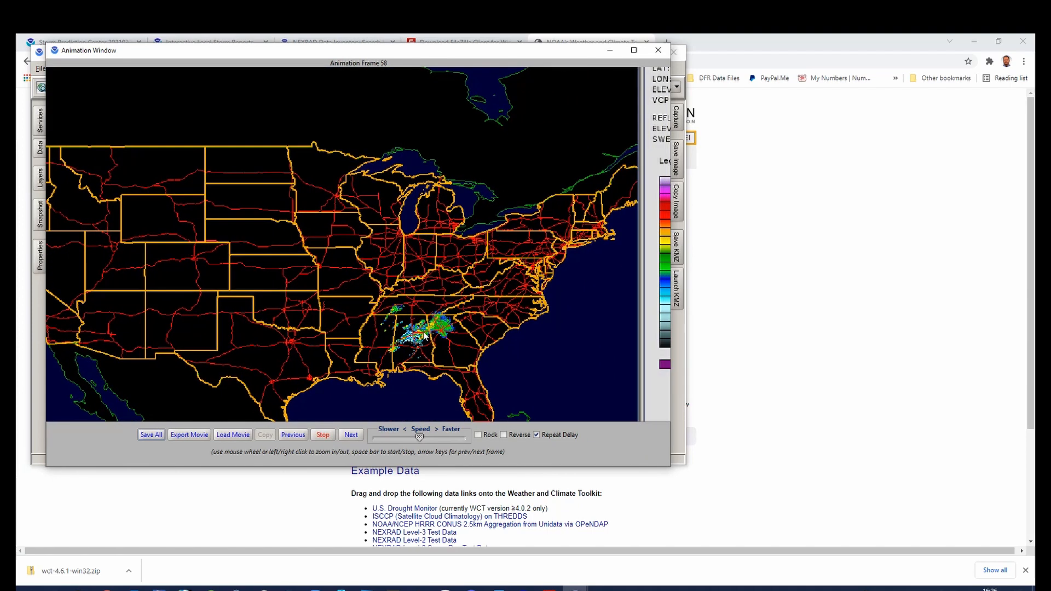
scroll(424, 335, up, 1)
drag(476, 365, 422, 324)
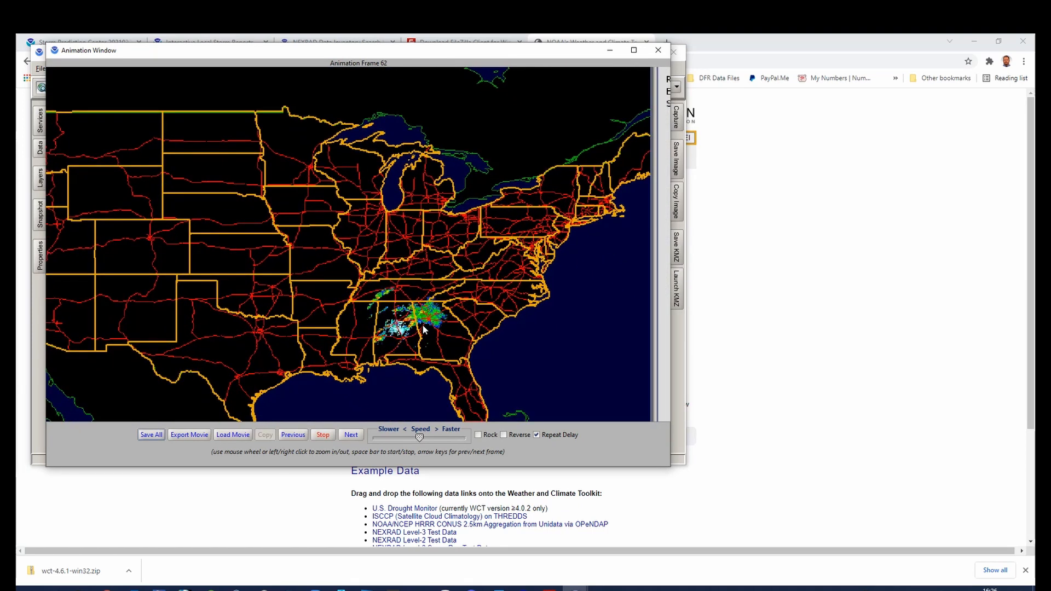
scroll(422, 324, up, 2)
scroll(464, 361, down, 2)
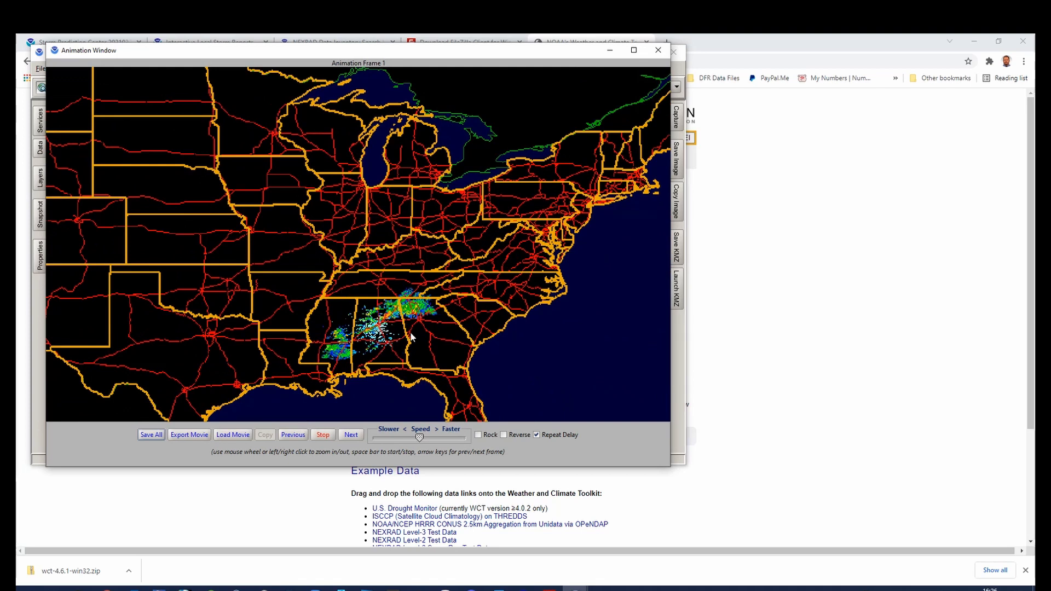
scroll(424, 356, up, 2)
scroll(424, 356, down, 2)
scroll(426, 357, up, 1)
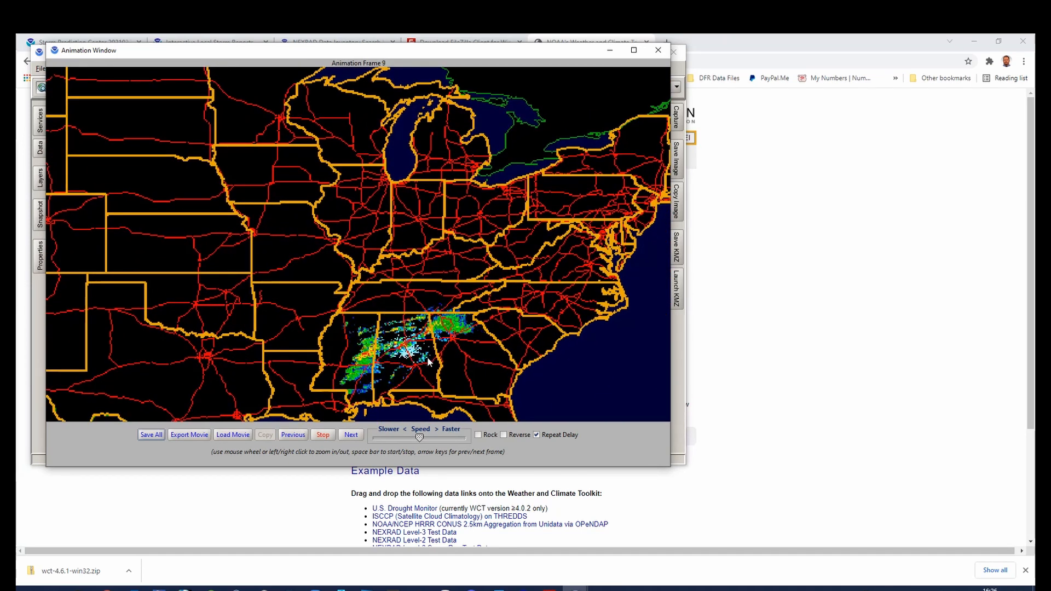
scroll(424, 357, up, 1)
drag(398, 354, 375, 322)
scroll(380, 329, up, 1)
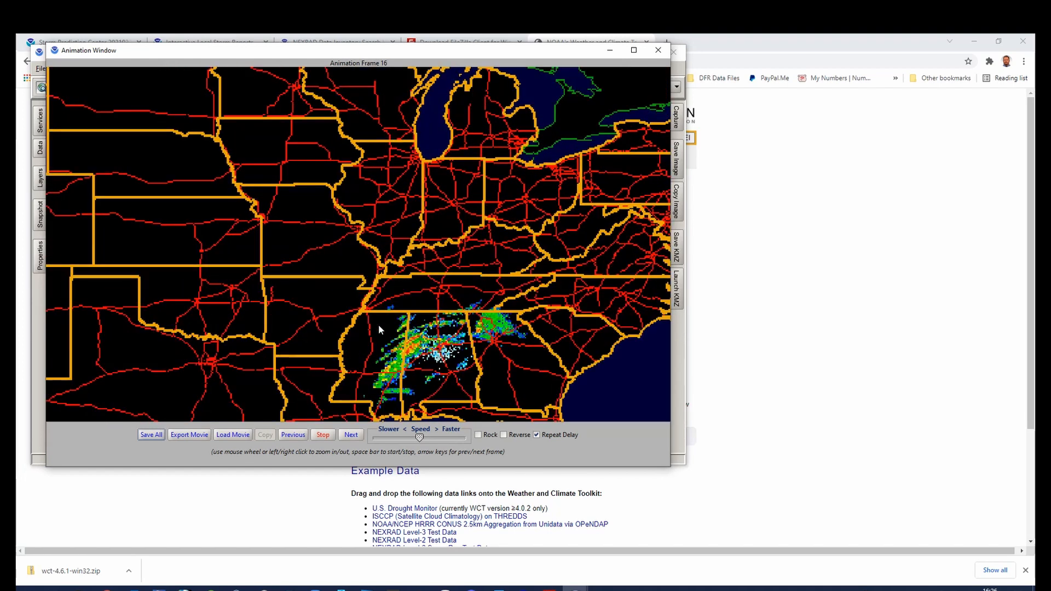
drag(454, 358, 387, 320)
scroll(387, 320, up, 1)
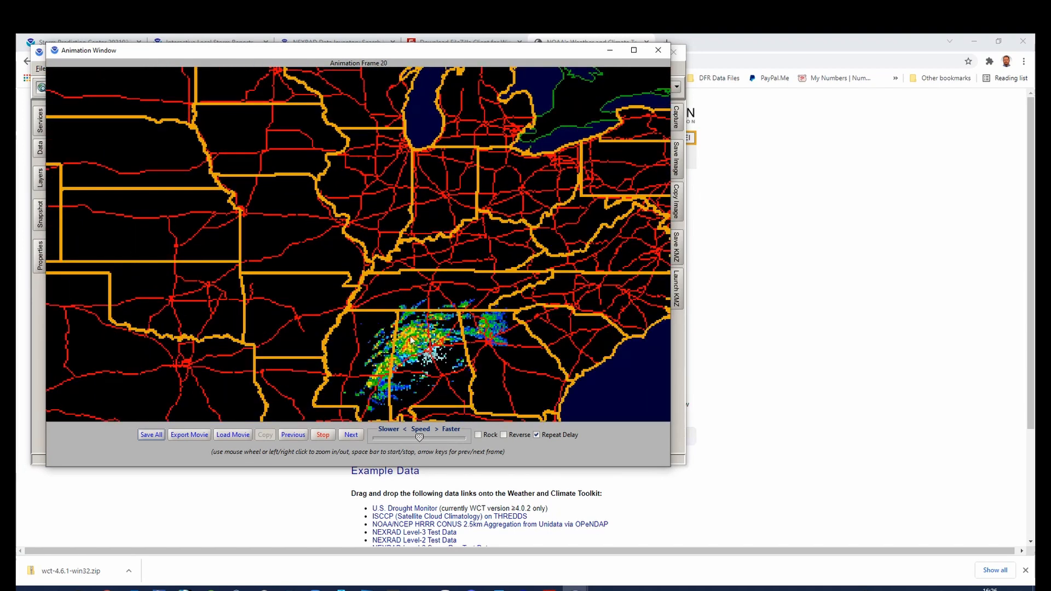
drag(438, 351, 416, 336)
scroll(417, 335, up, 1)
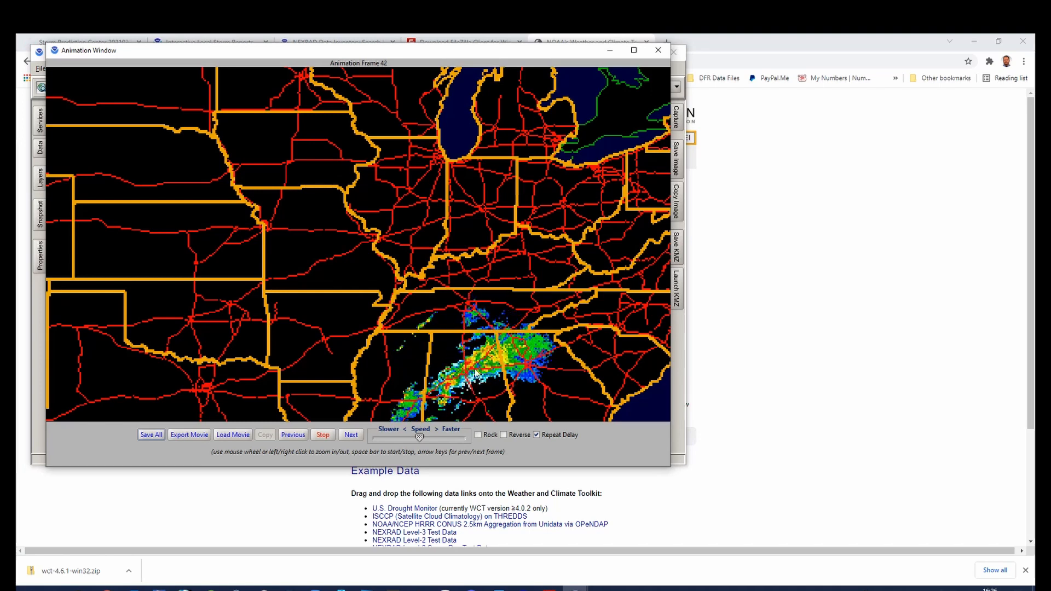
scroll(491, 363, down, 2)
scroll(435, 354, down, 1)
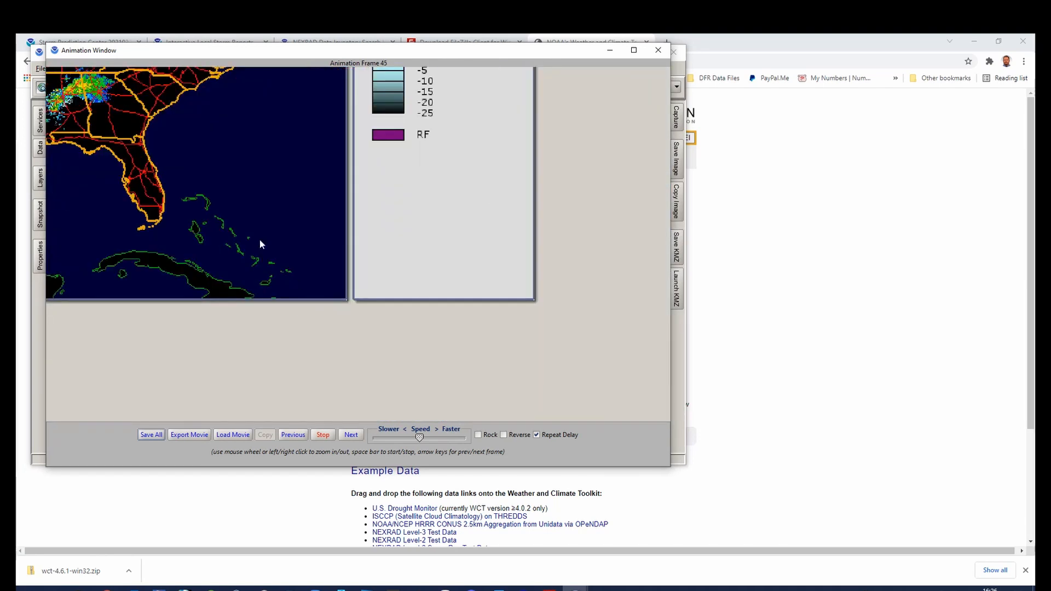
drag(225, 197, 447, 380)
scroll(384, 331, down, 1)
drag(253, 246, 530, 416)
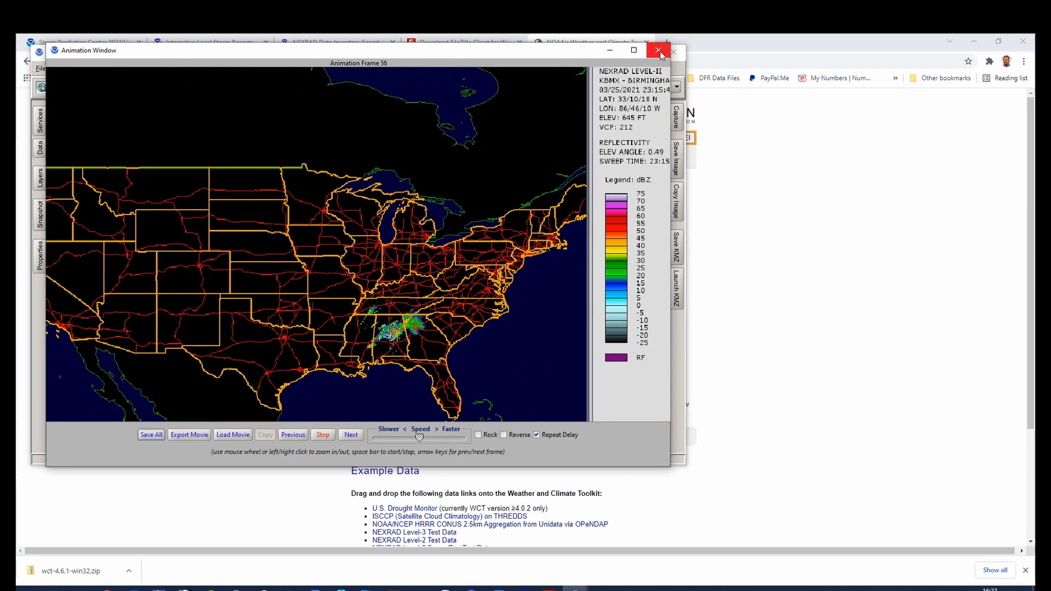
Step: Close the animation and look up the time of the 80-mile EF3 tornado in the Storm Prediction Center's storm reports in the browser
click(658, 50)
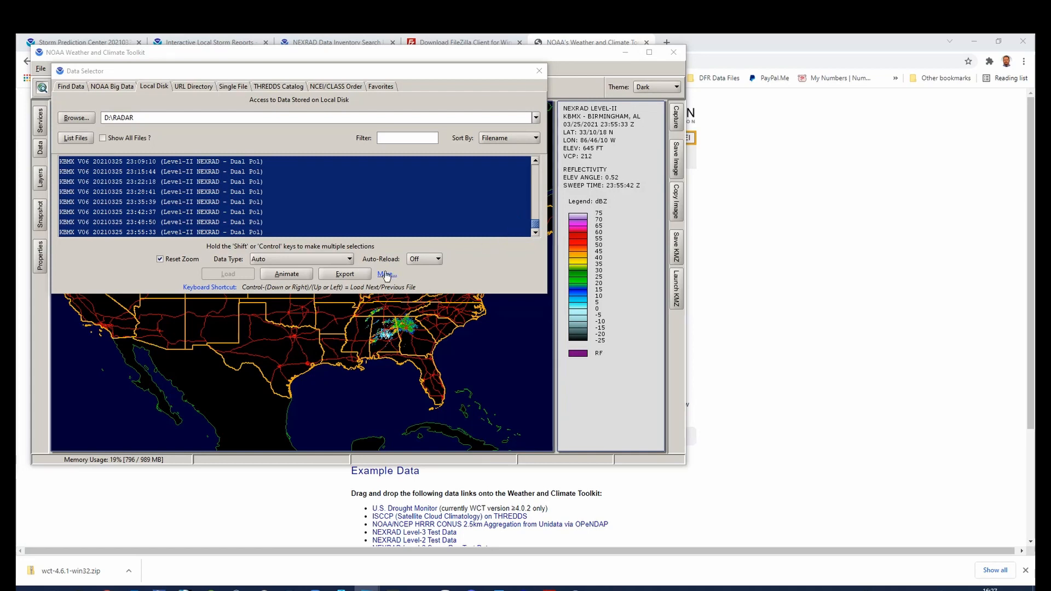
scroll(373, 200, up, 9)
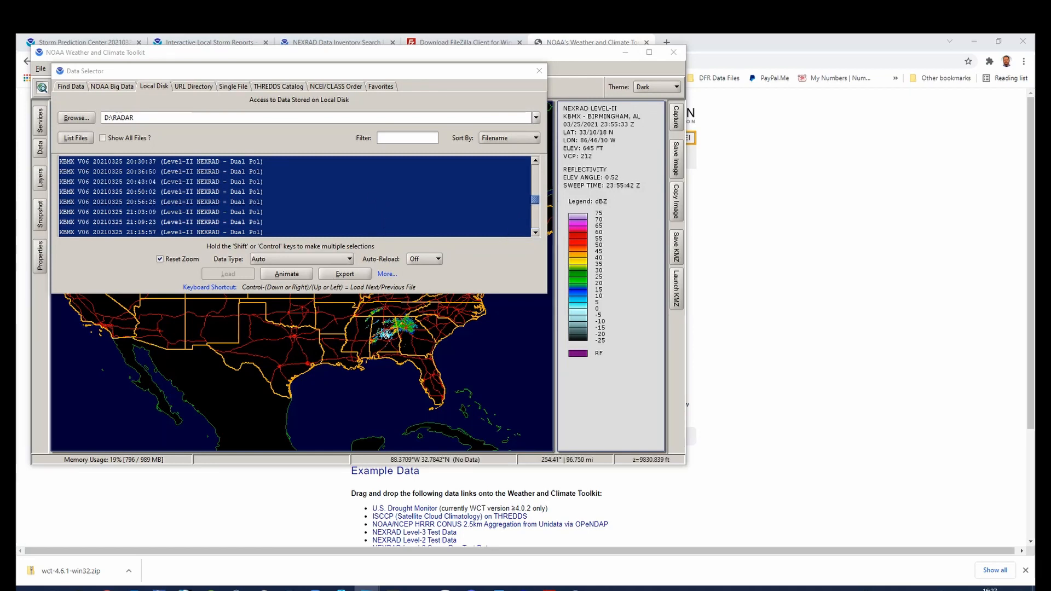
click(126, 42)
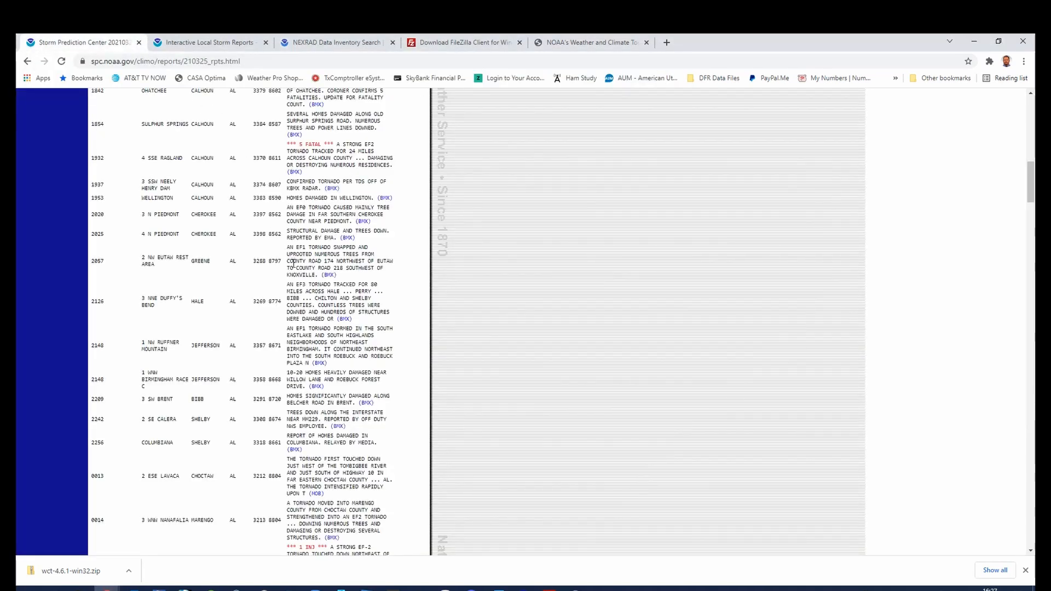
scroll(294, 263, up, 2)
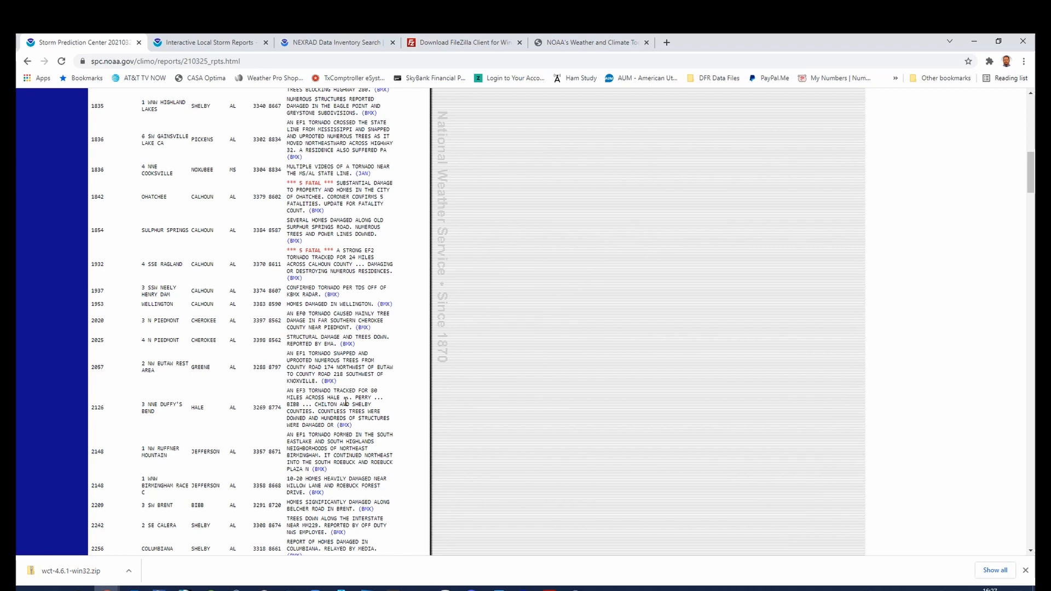
Step: Switch back to the Weather and Climate Toolkit and load only the KBMX scan from 21:29:26
click(575, 589)
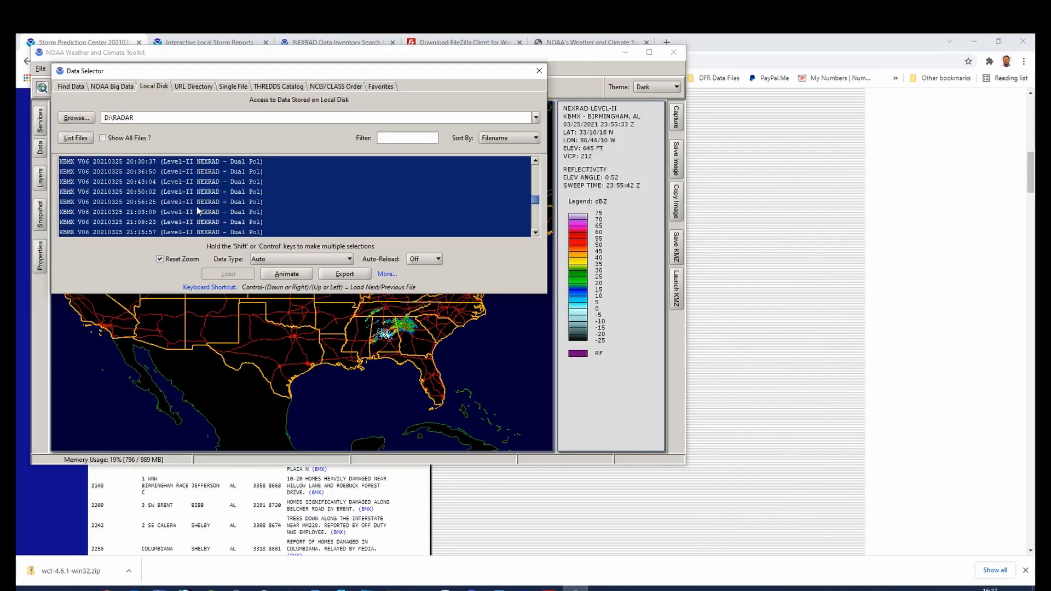
scroll(196, 206, down, 1)
click(174, 212)
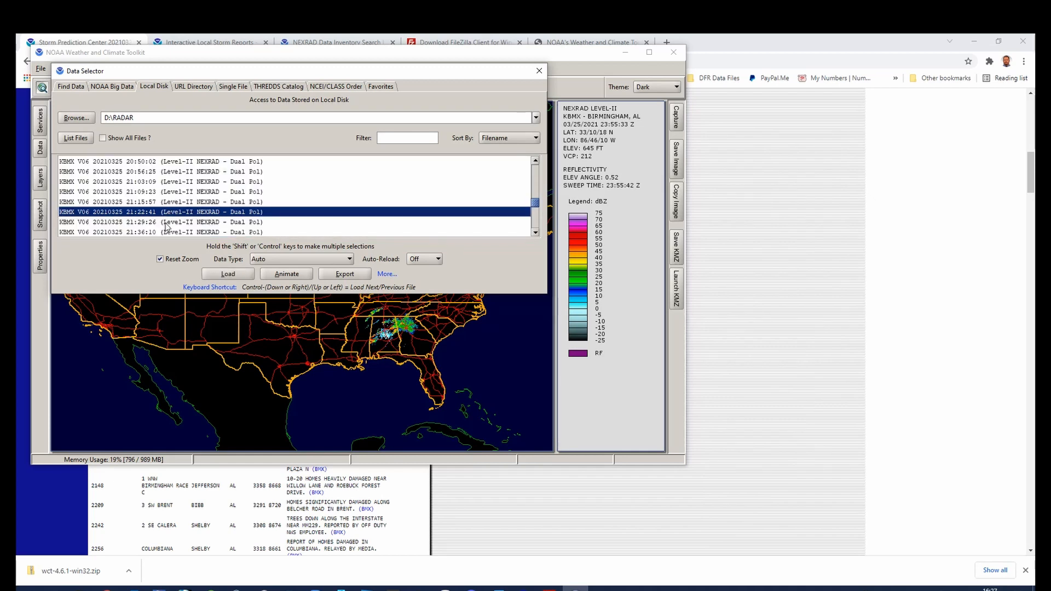
click(166, 223)
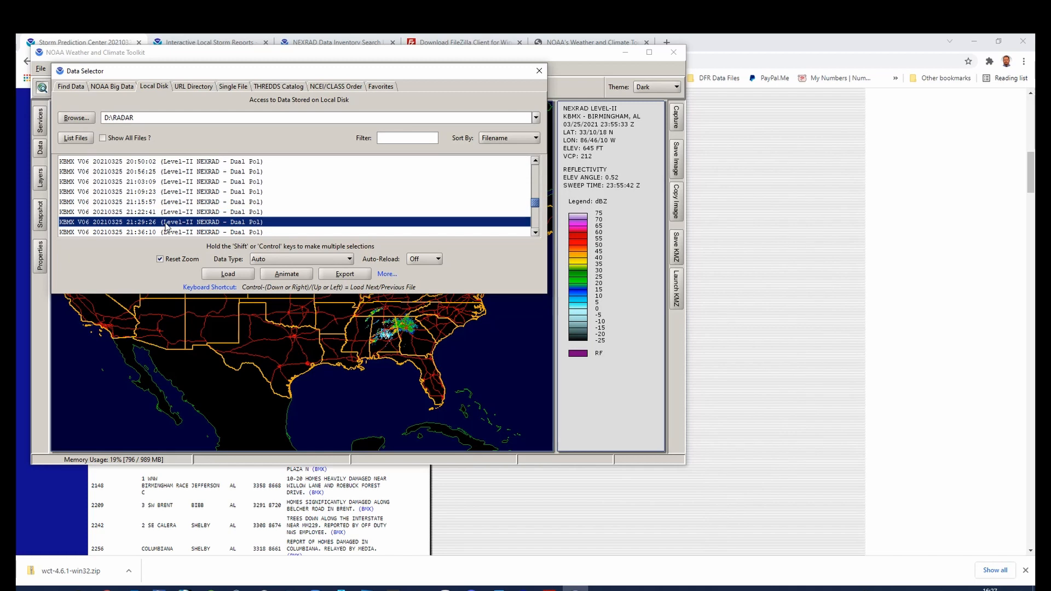
click(237, 273)
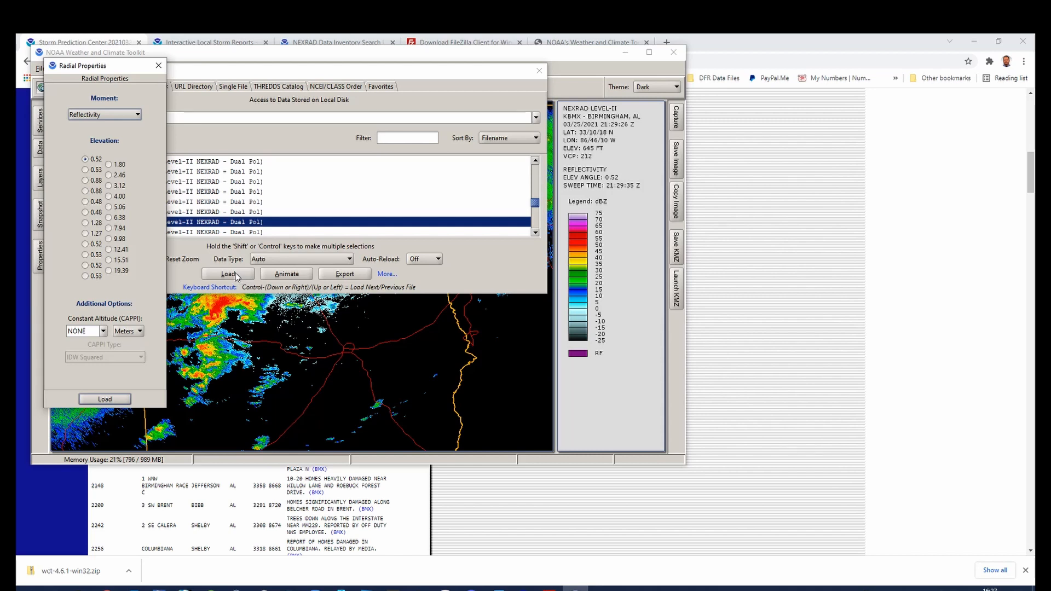
Step: Clear Radial Properties and the Data Selector off the radar map and examine the reflectivity of the storm cell in western Alabama
drag(122, 73, 768, 97)
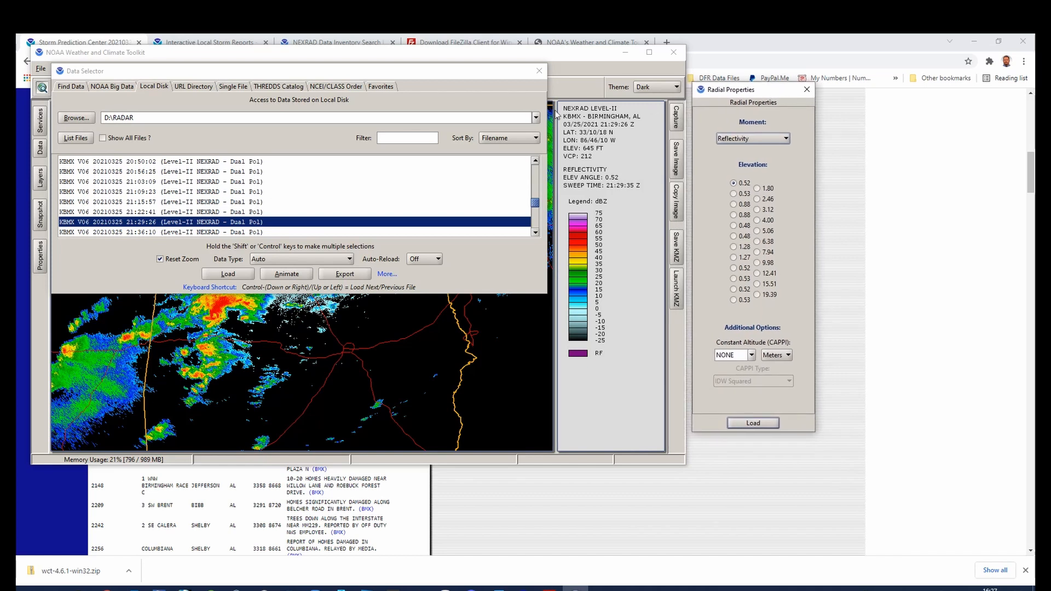
click(539, 70)
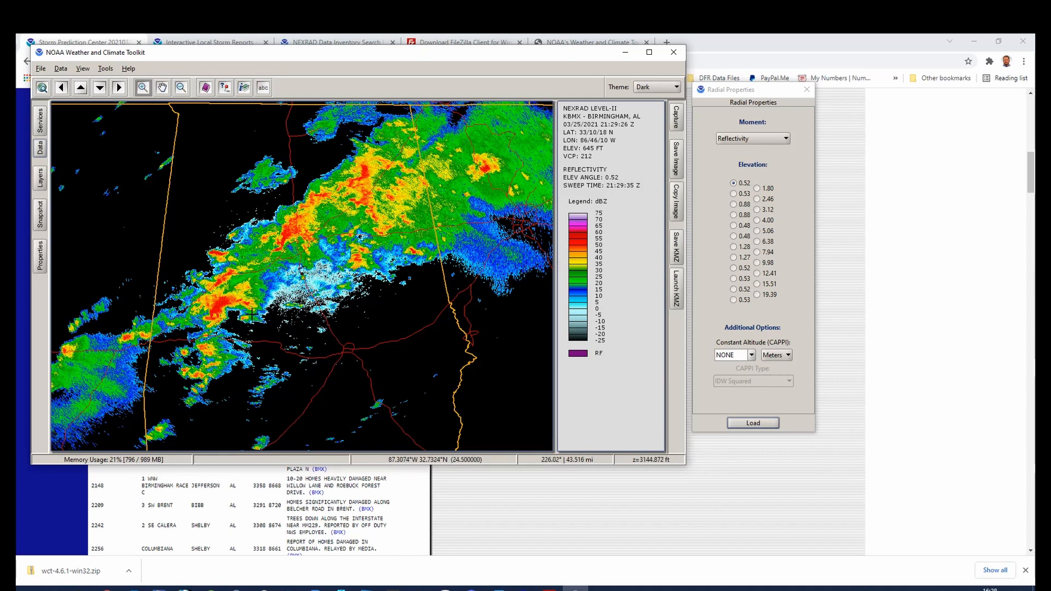
scroll(254, 312, down, 1)
scroll(254, 312, down, 1)
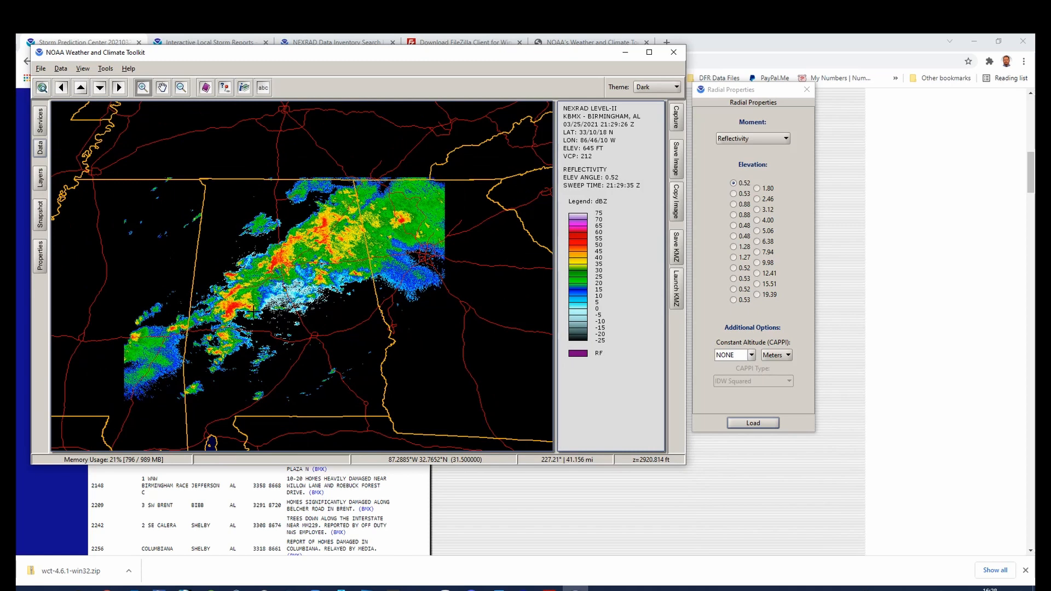
scroll(253, 312, up, 1)
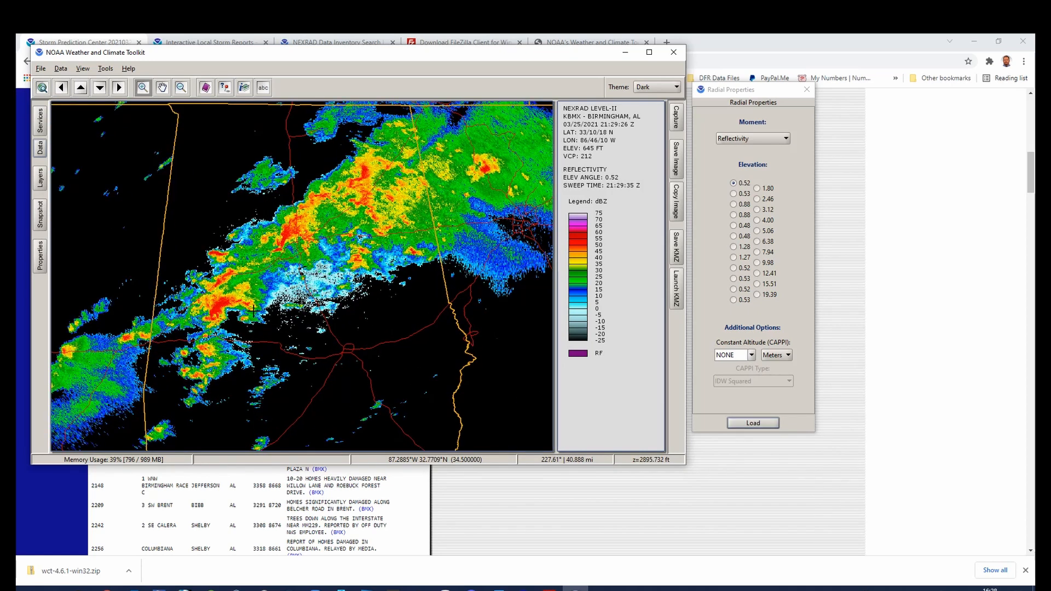
scroll(253, 311, up, 1)
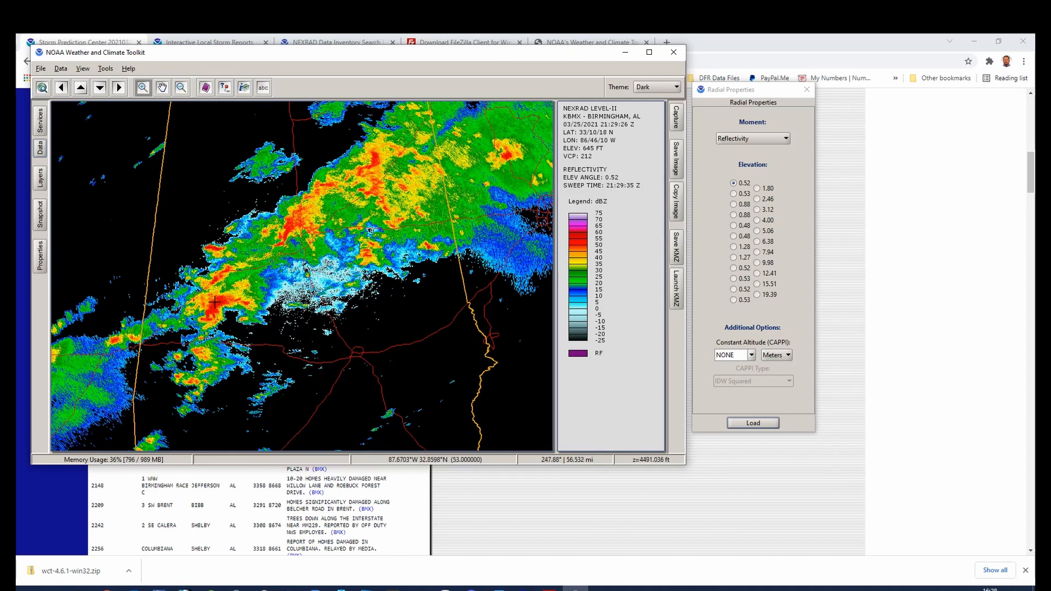
scroll(222, 311, up, 1)
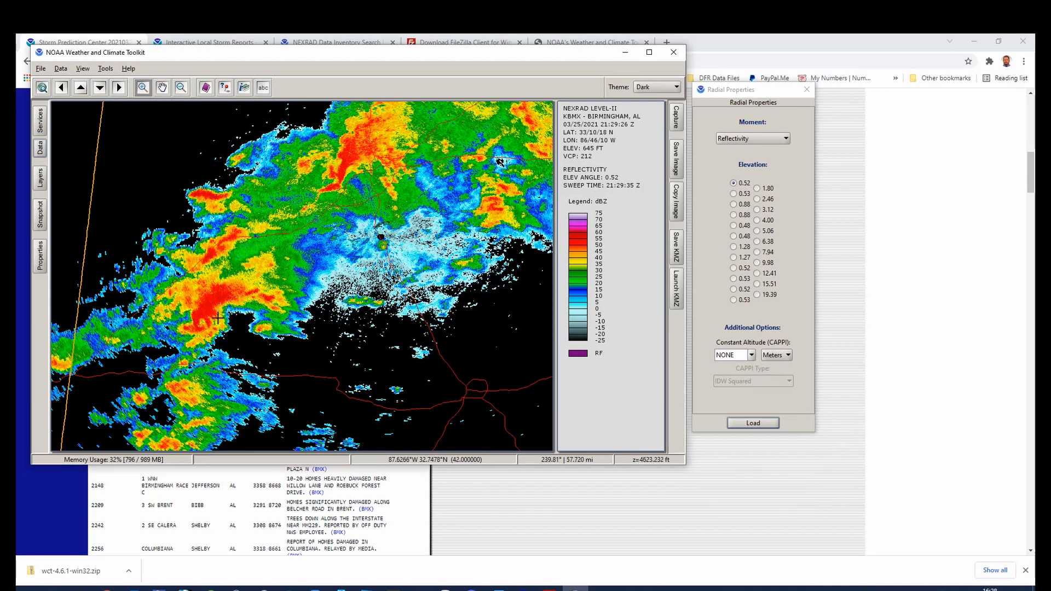
scroll(219, 323, up, 1)
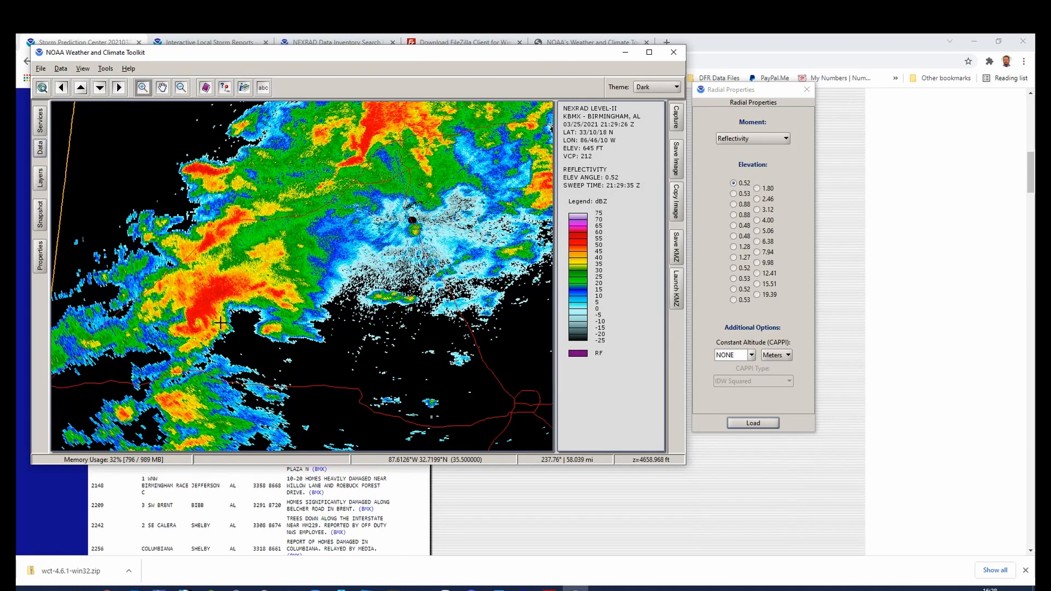
Step: Load the RadialVelocity moment at 0.53 elevation for the scan and examine the velocities around the western Alabama cell
click(784, 139)
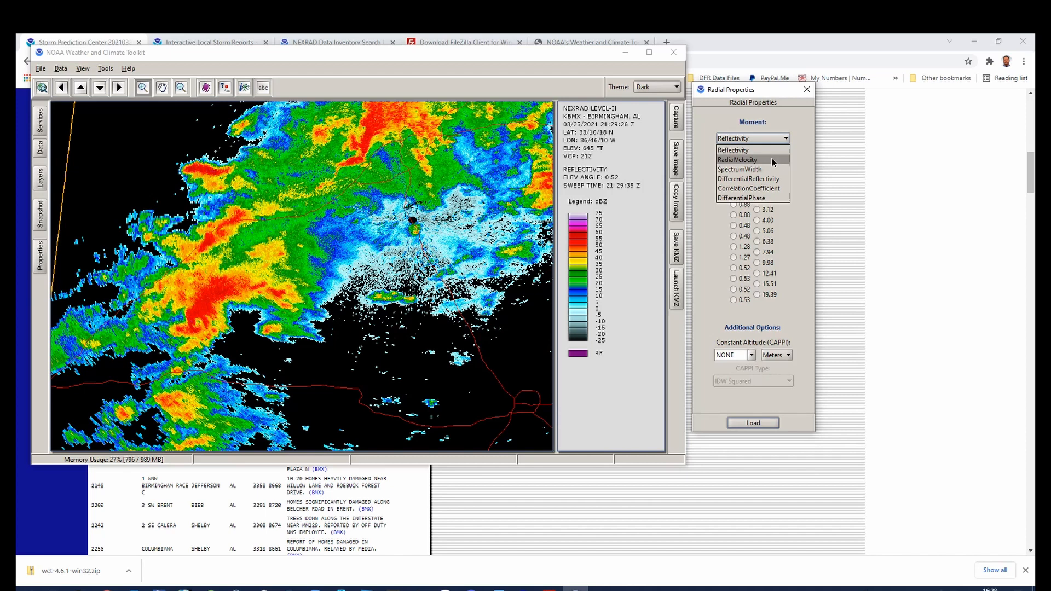
click(772, 160)
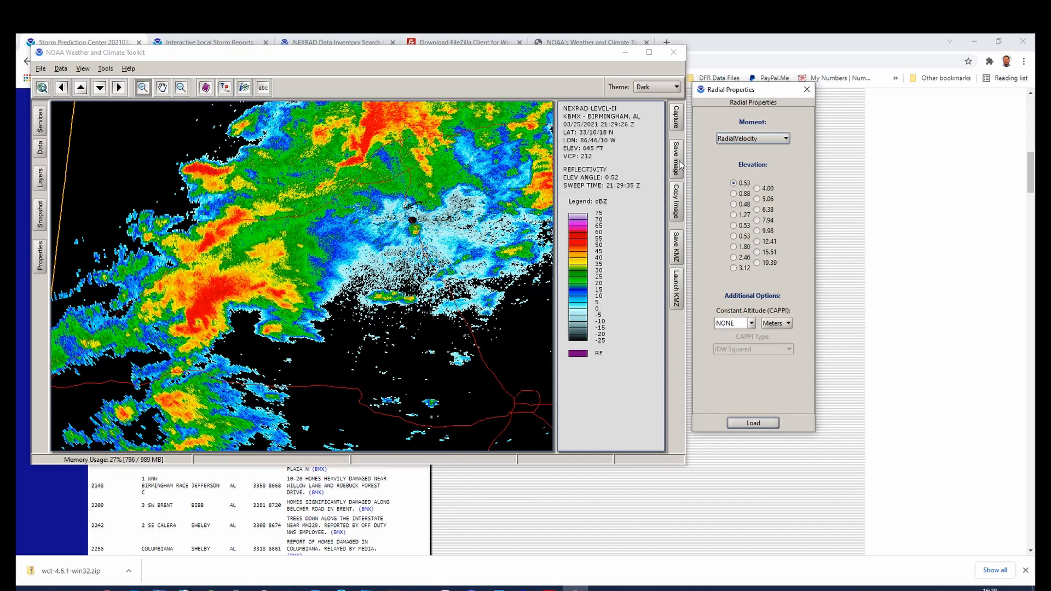
click(764, 426)
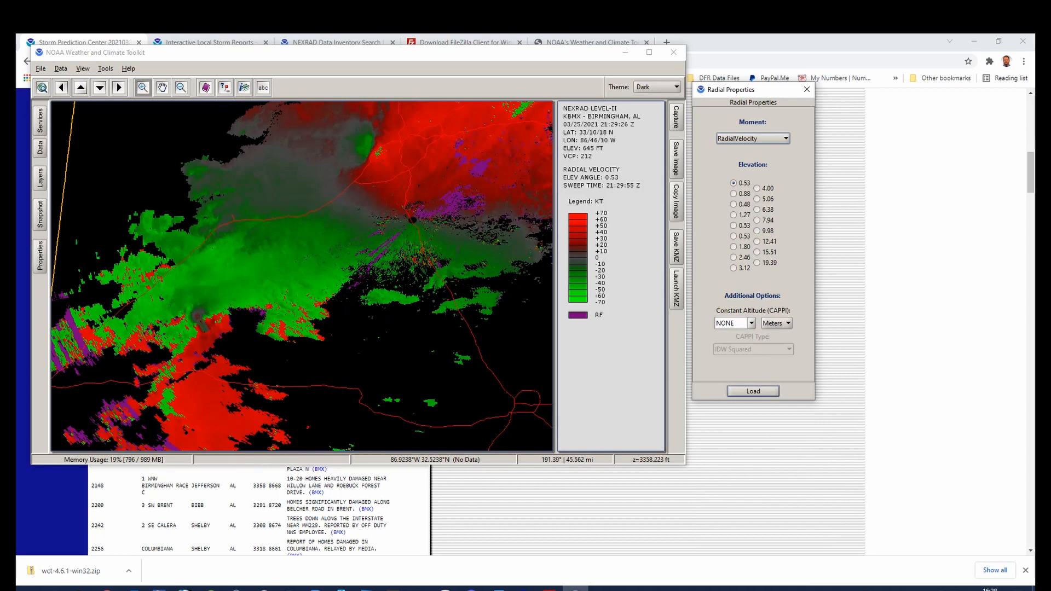
scroll(211, 336, up, 1)
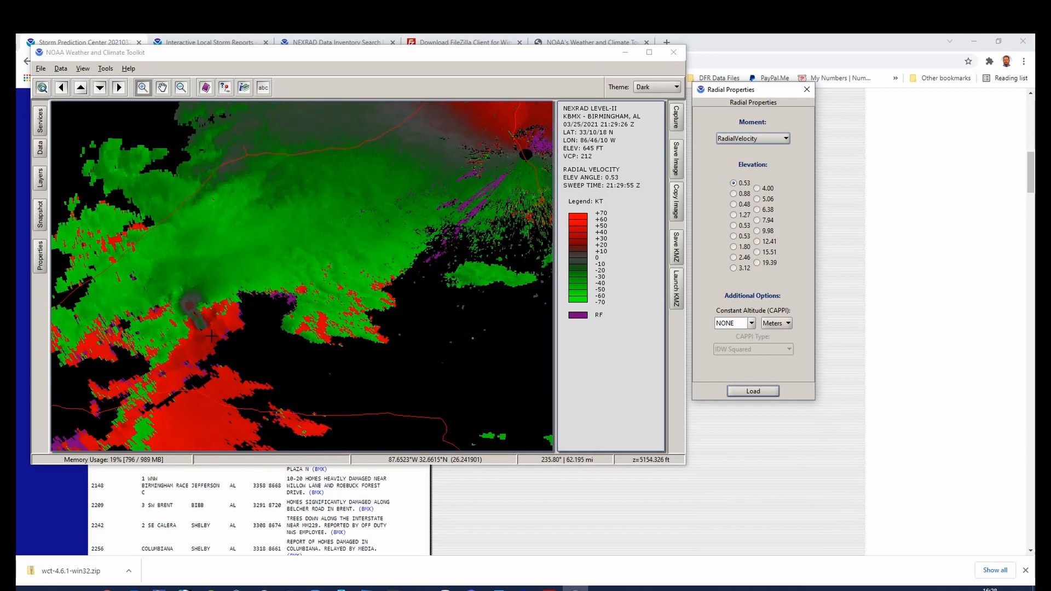
scroll(211, 335, up, 1)
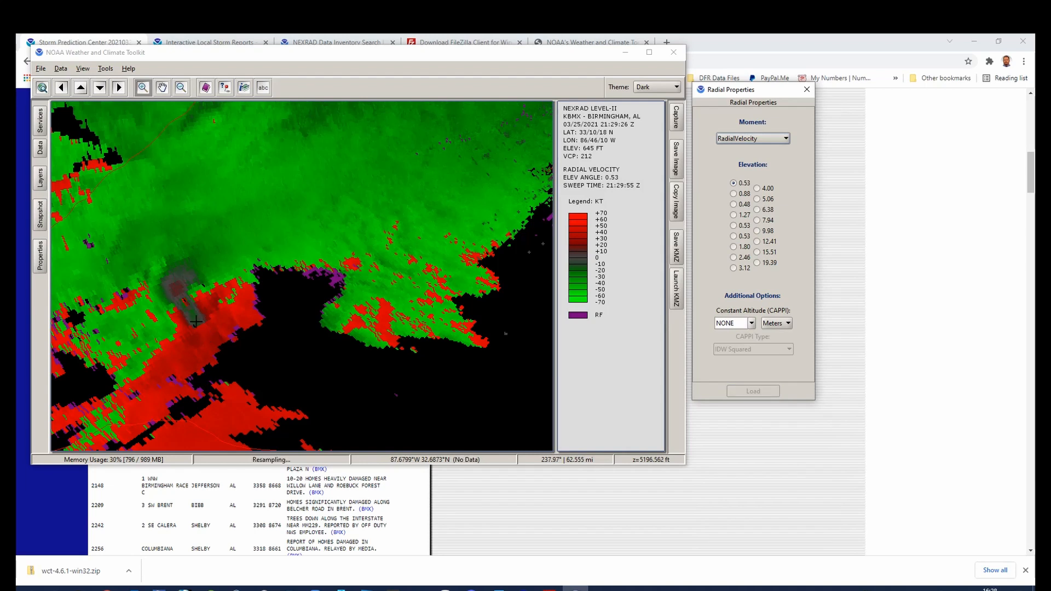
Step: Switch the displayed moment back to Reflectivity at 0.52 elevation
click(731, 140)
click(734, 150)
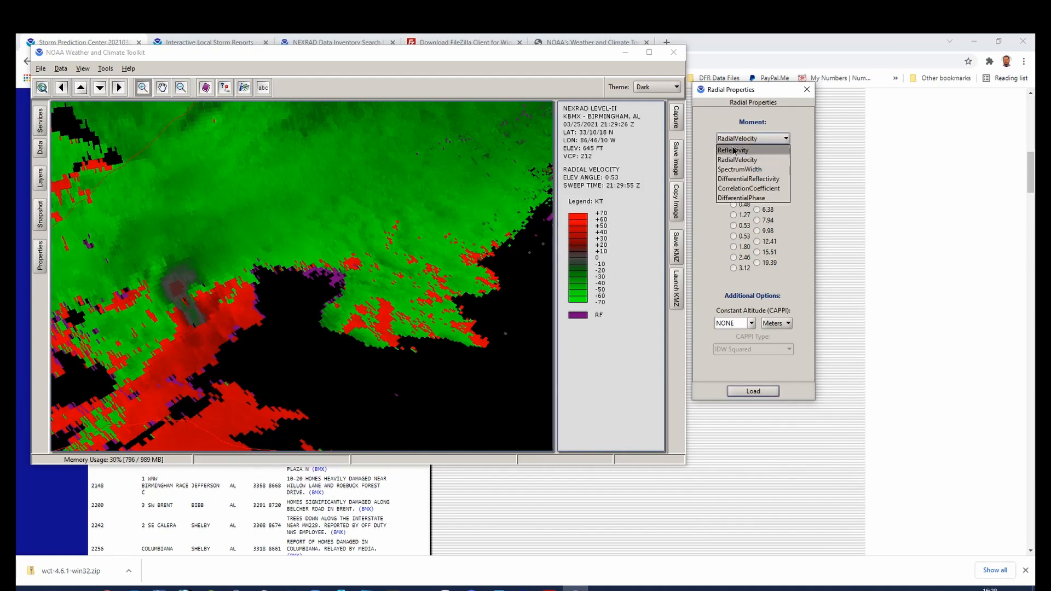
click(751, 393)
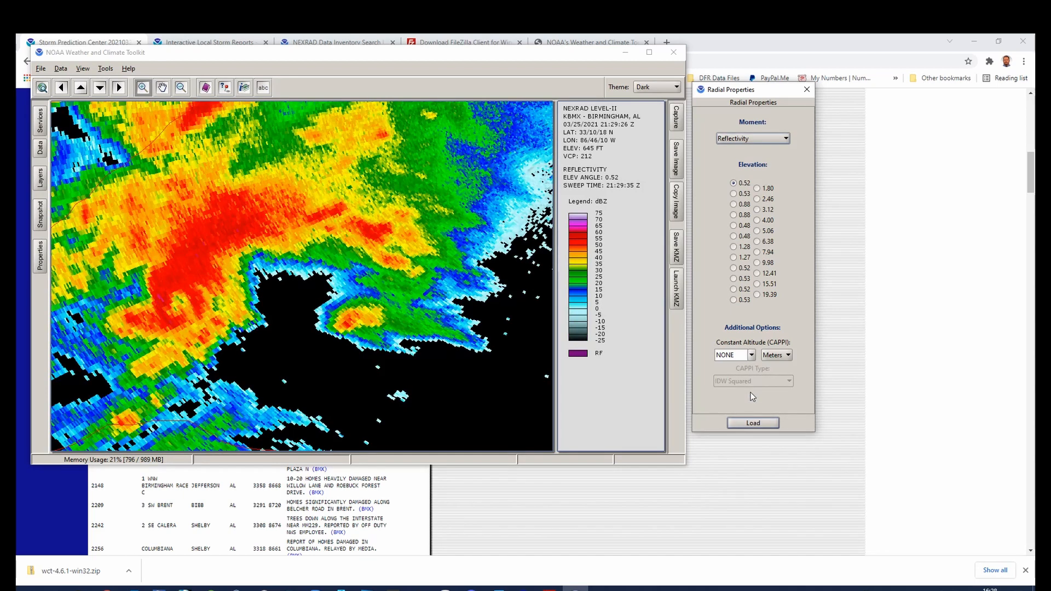
Step: Load the CorrelationCoefficient moment at 0.52 elevation and examine the small blue low-value spot inside the storm cell up close
click(760, 142)
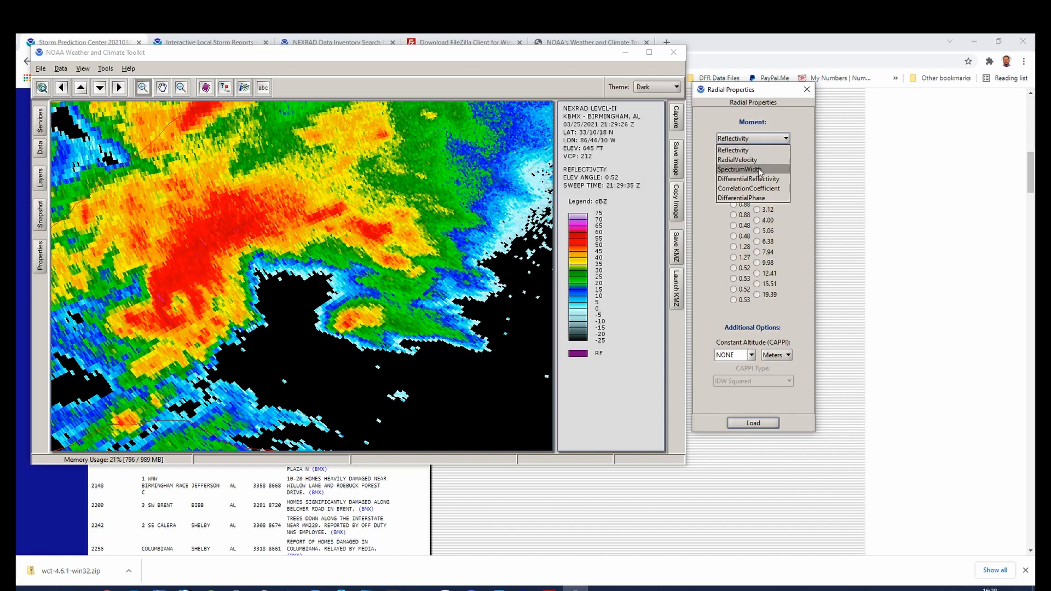
click(758, 190)
click(752, 423)
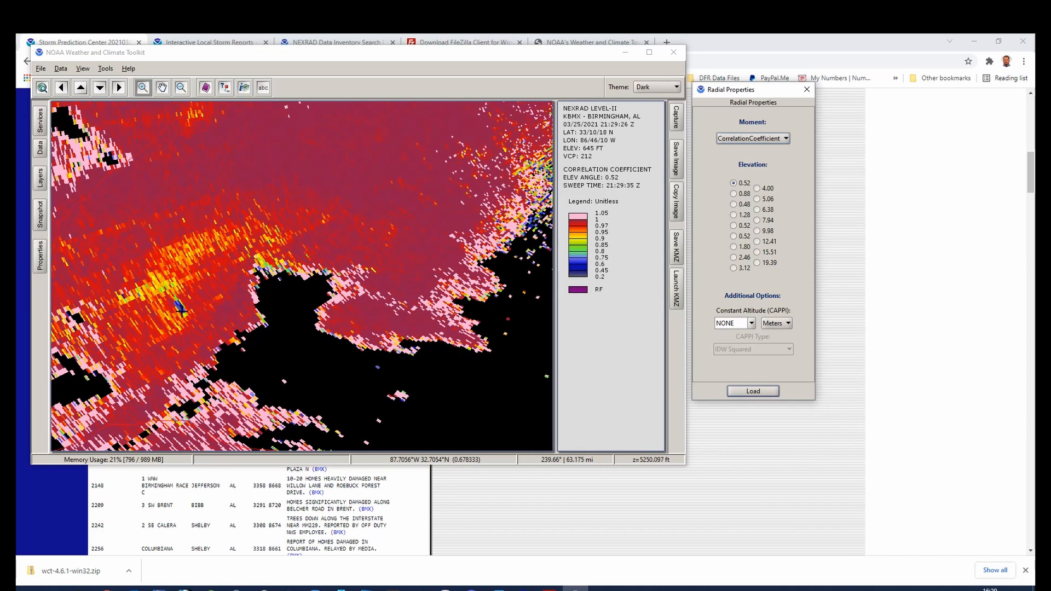
click(162, 295)
drag(162, 294, 202, 327)
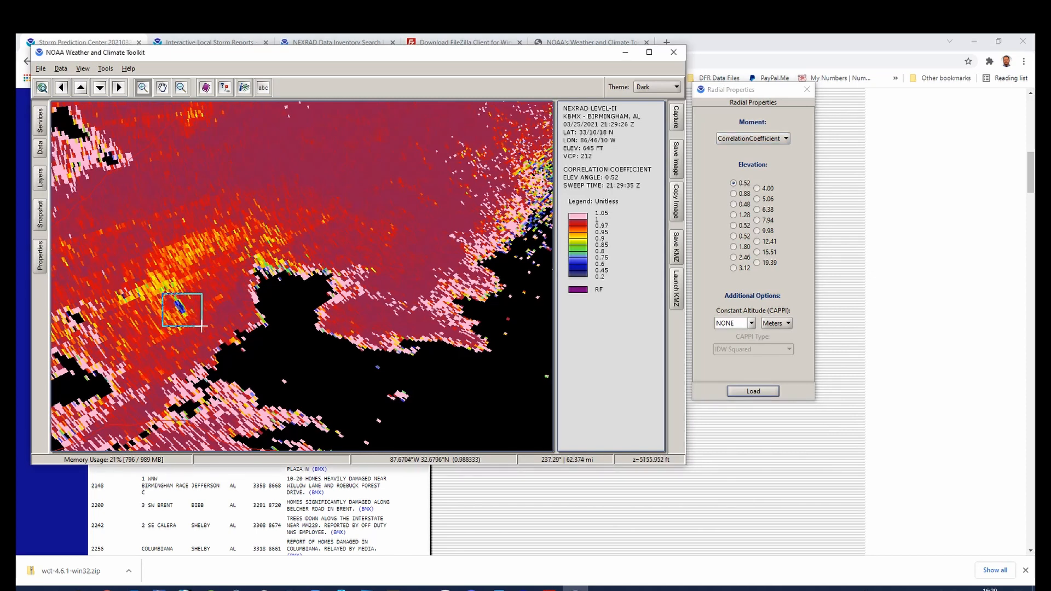
drag(202, 327, 202, 327)
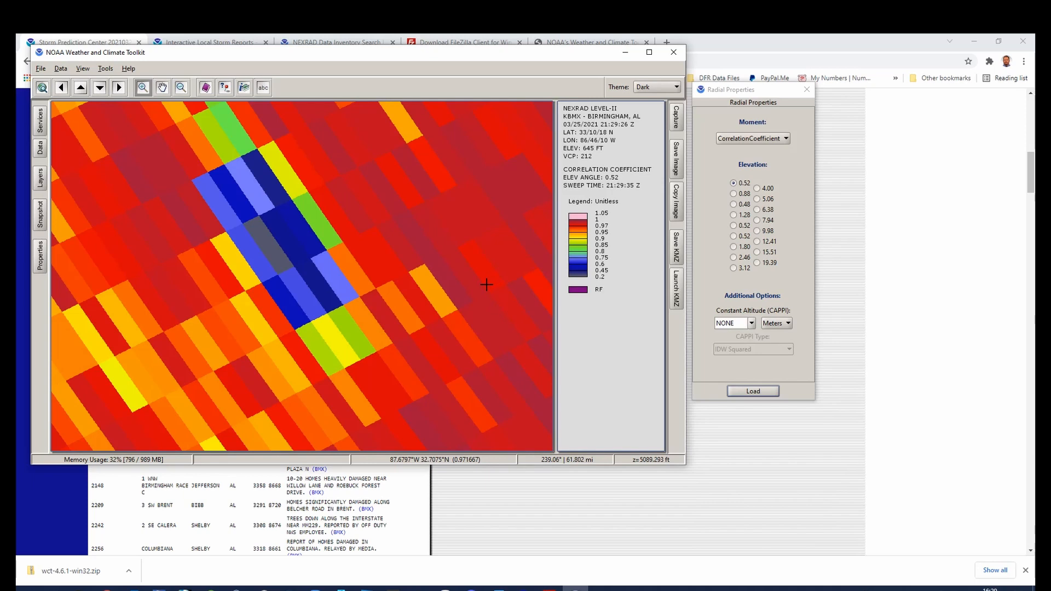
scroll(302, 234, up, 1)
scroll(302, 234, down, 2)
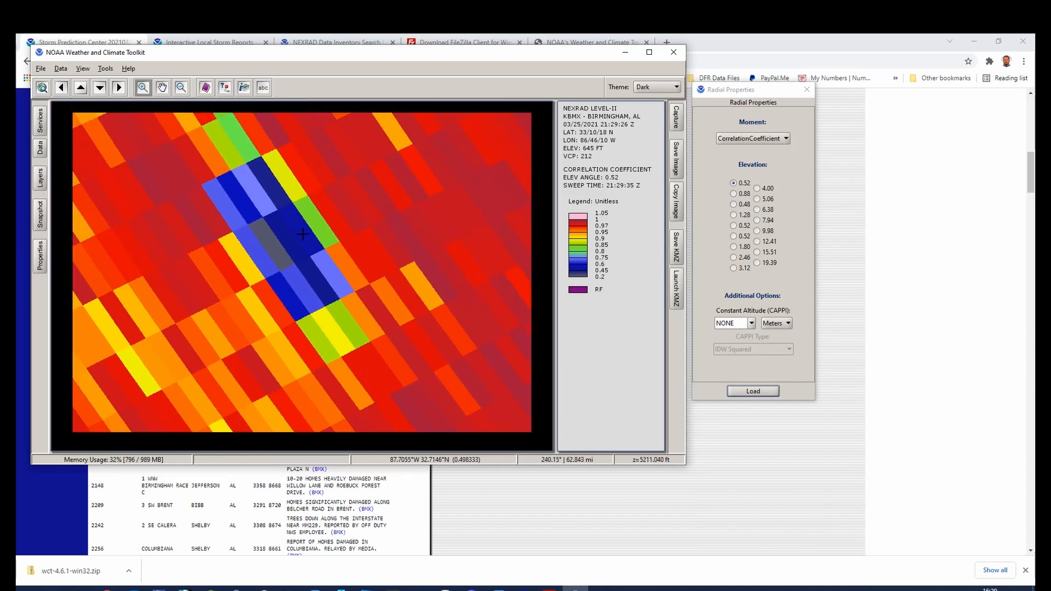
scroll(302, 233, down, 1)
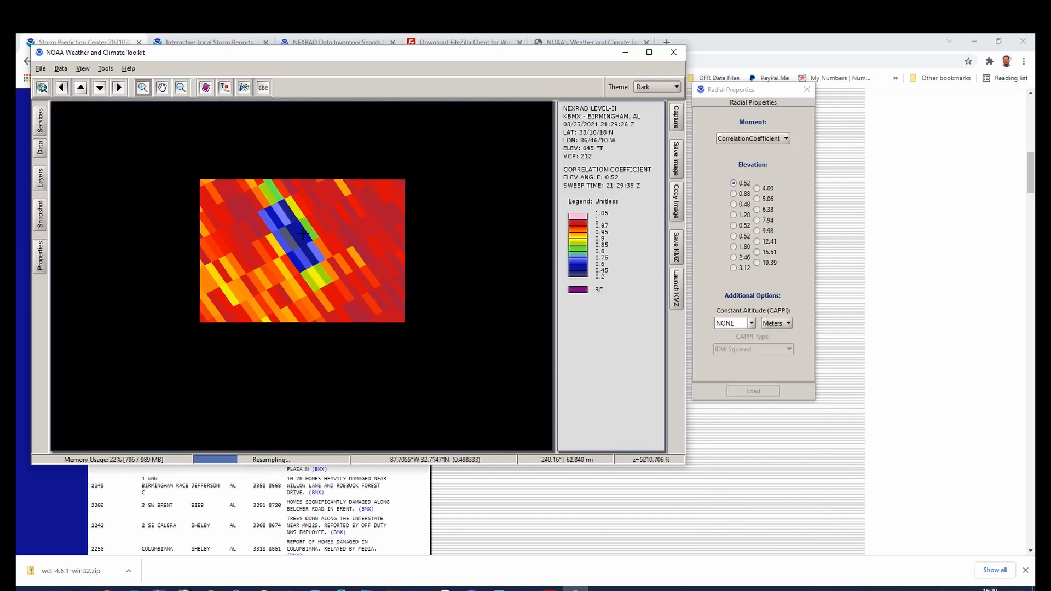
scroll(302, 234, down, 1)
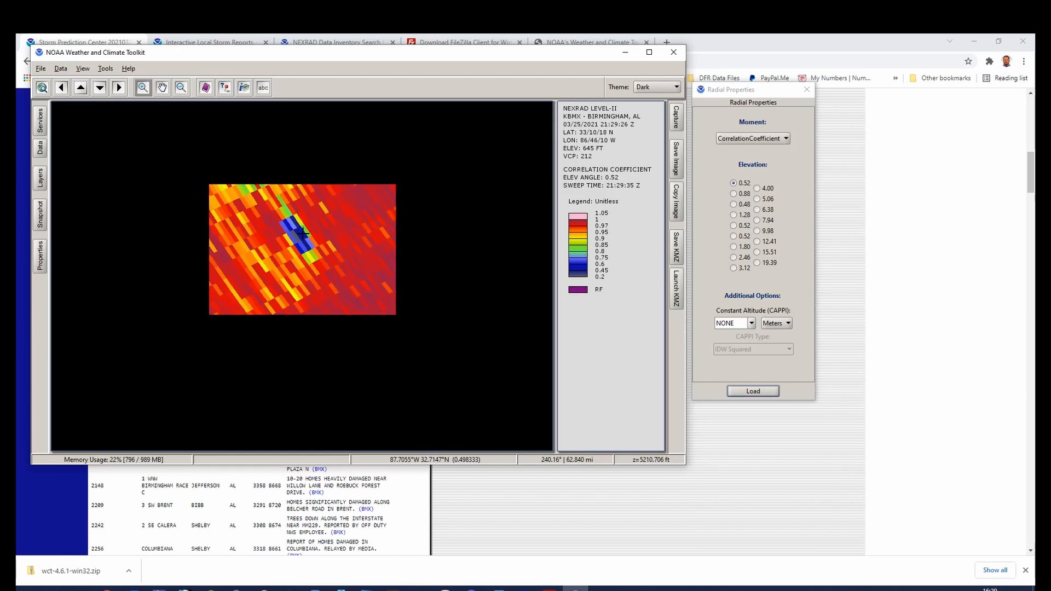
Step: Replace the correlation coefficient display with RadialVelocity at 0.53 elevation over the same spot
click(776, 139)
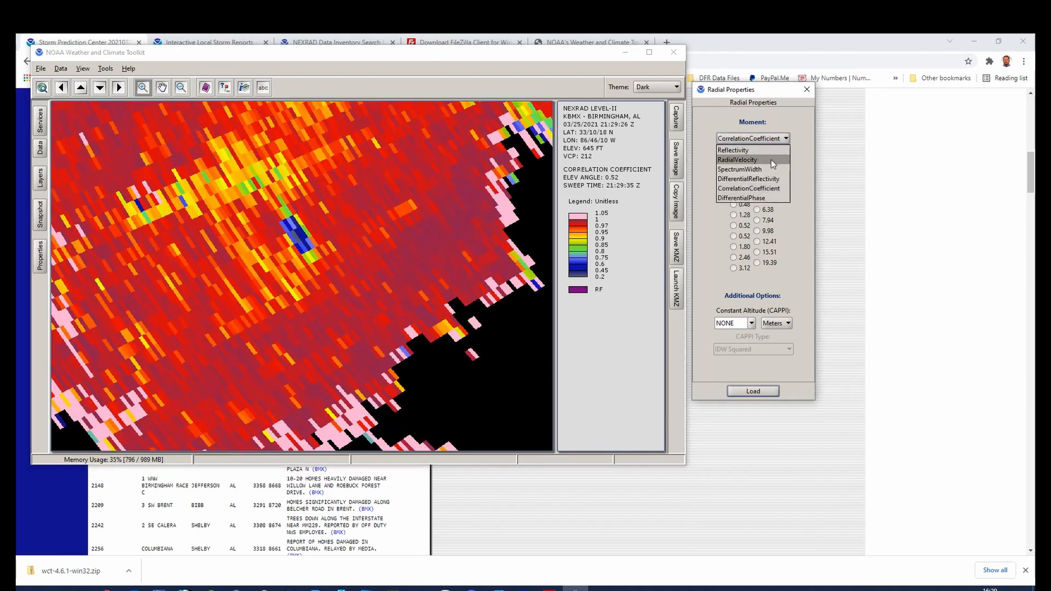
click(770, 159)
click(767, 392)
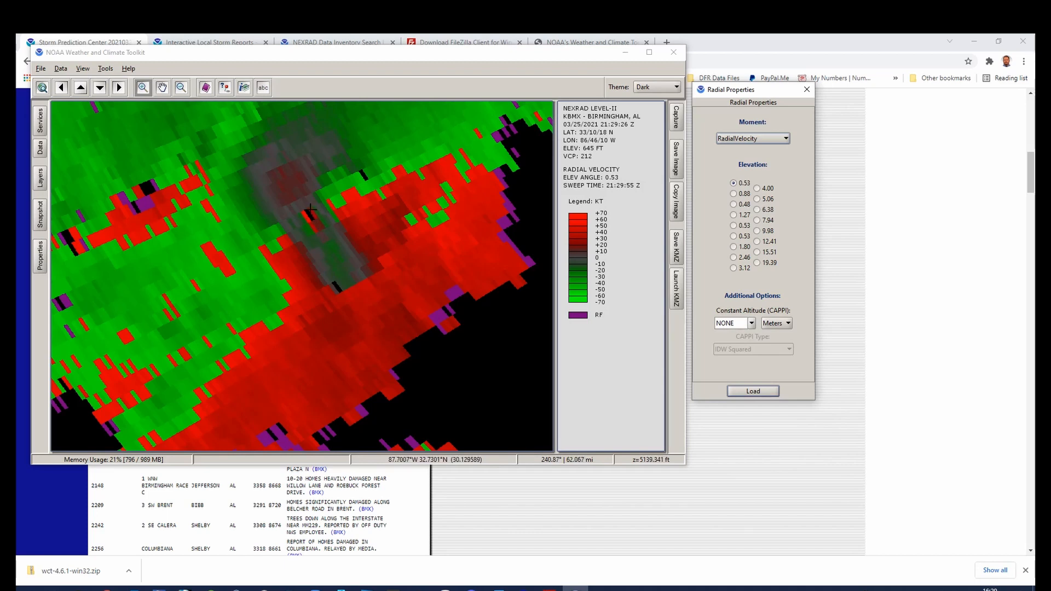
Step: Load Reflectivity at 0.52 elevation over the same area and examine the hook-shaped echo of the storm cell
click(728, 140)
click(736, 148)
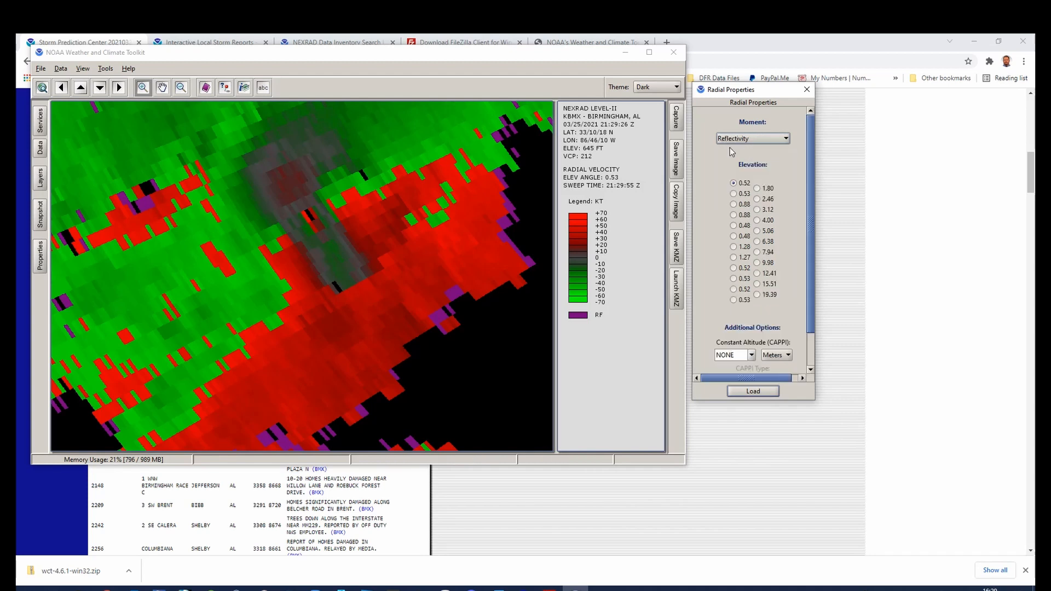
click(773, 392)
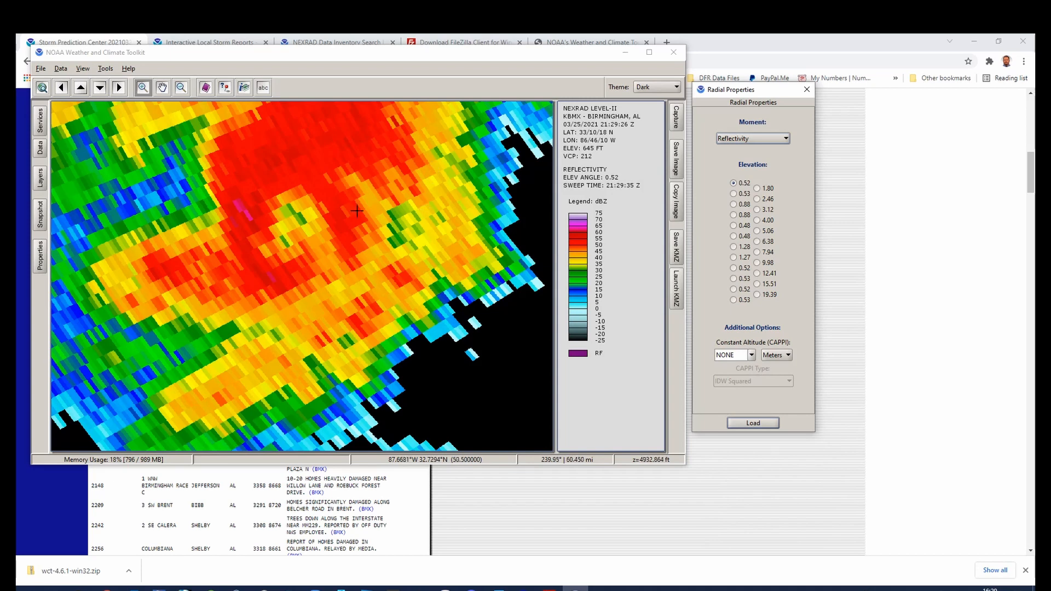
scroll(341, 225, down, 2)
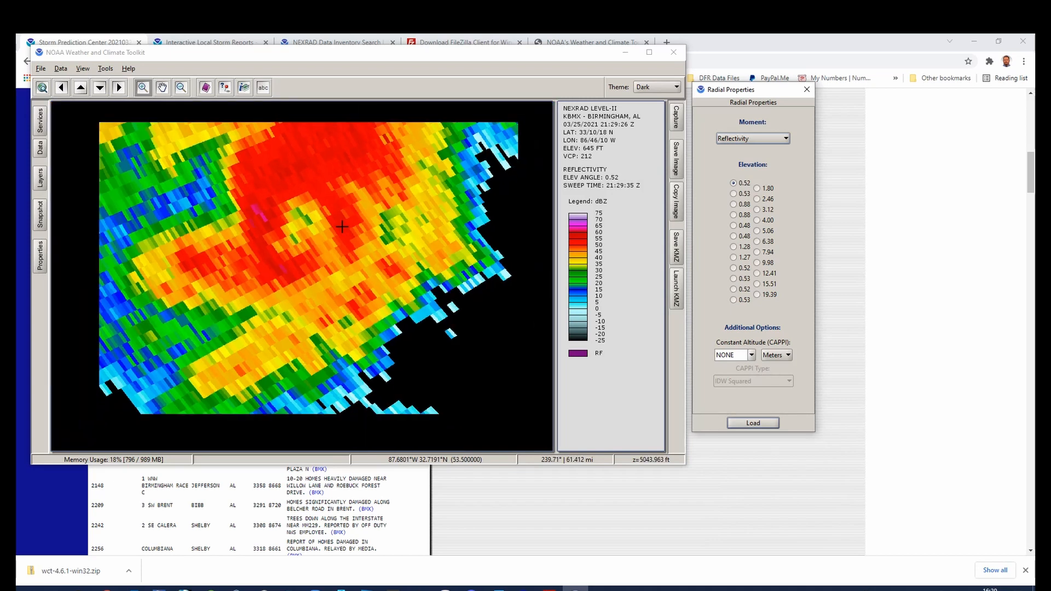
scroll(343, 225, up, 2)
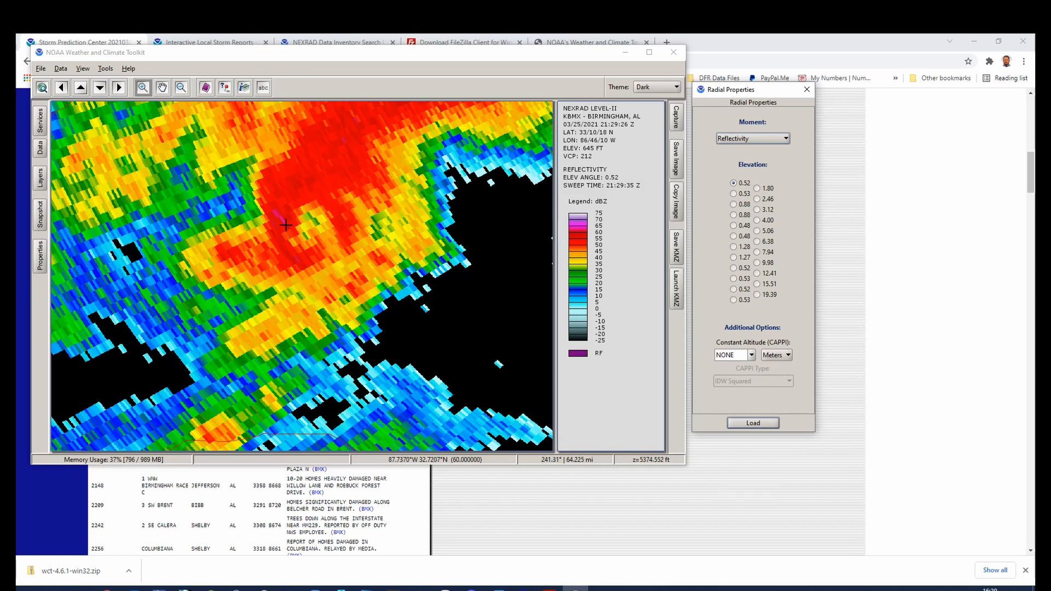
Step: Switch the 21:29:26 scan from Reflectivity back to CorrelationCoefficient at 0.52 elevation
click(768, 139)
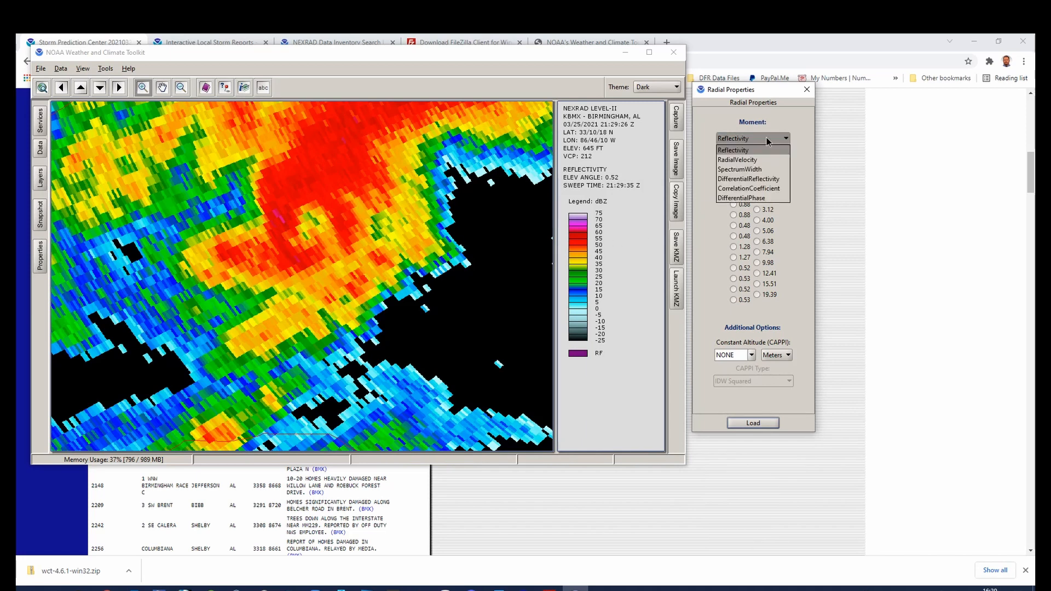
click(758, 187)
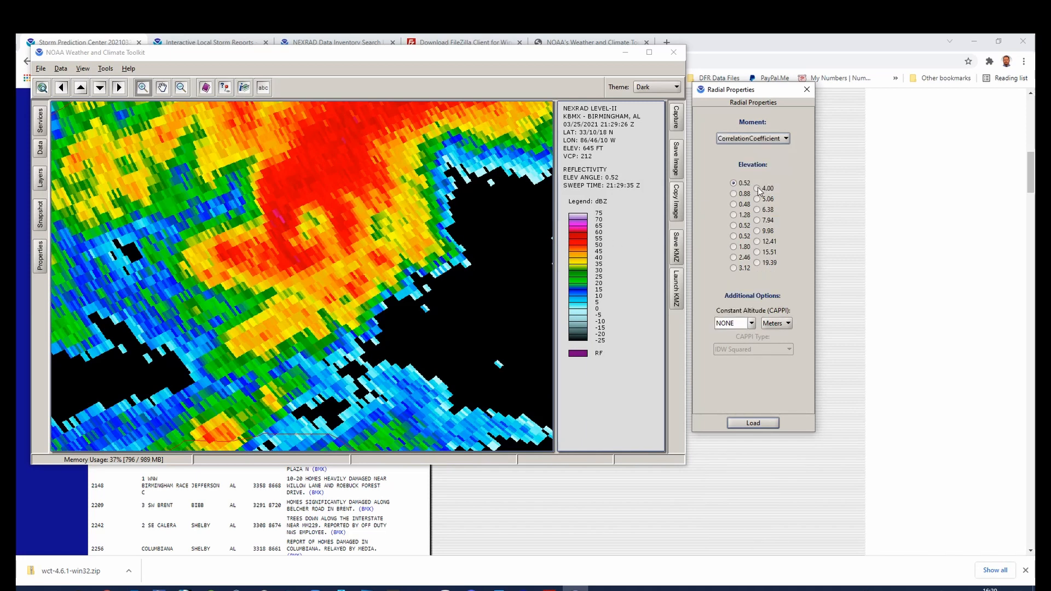
click(753, 423)
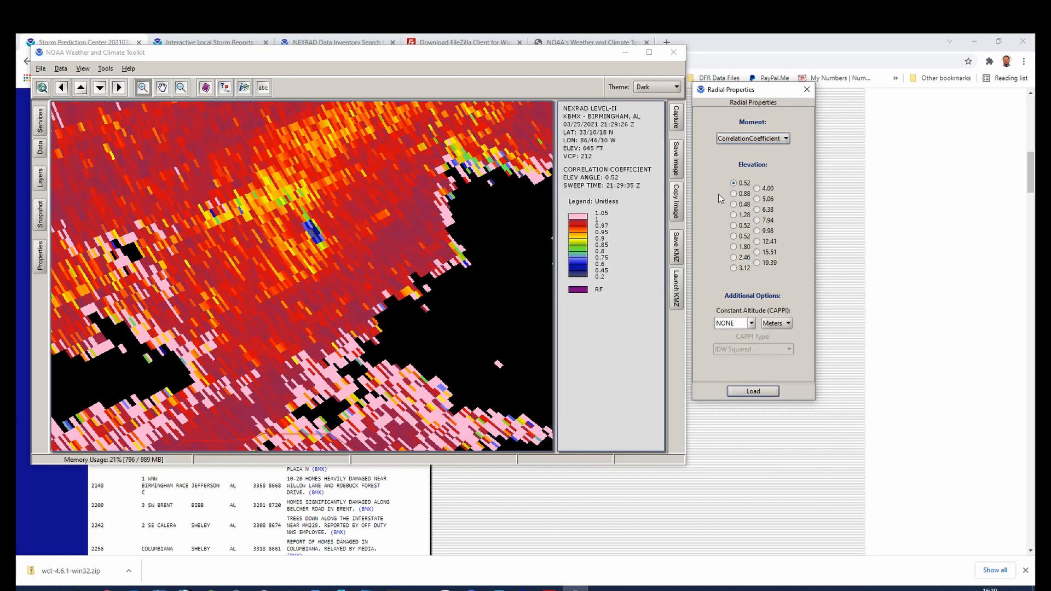
click(42, 151)
scroll(162, 214, down, 1)
scroll(163, 213, down, 1)
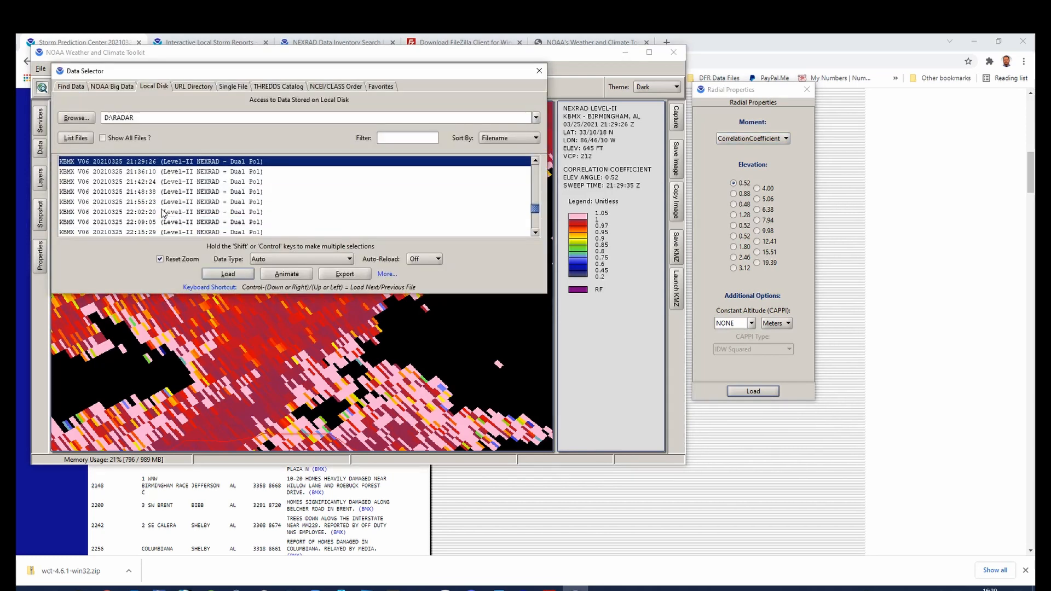
click(156, 173)
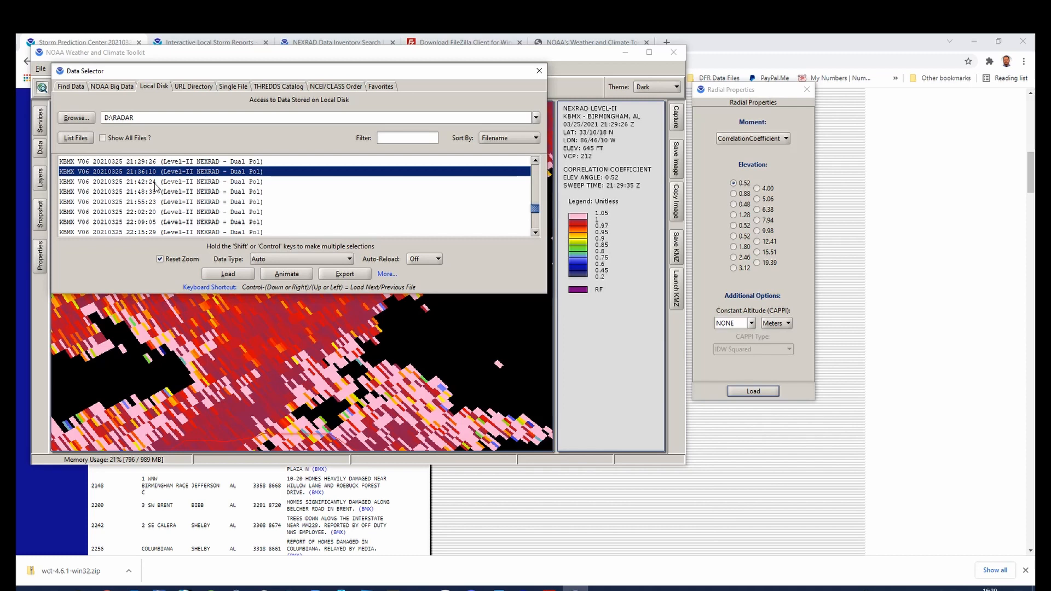
click(156, 183)
click(157, 193)
click(157, 185)
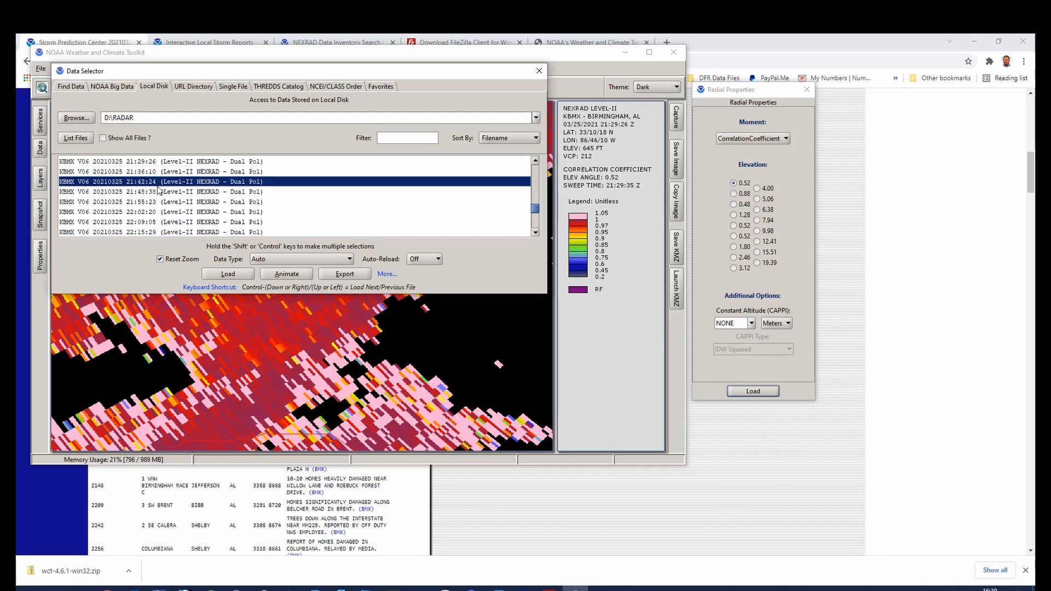
click(238, 272)
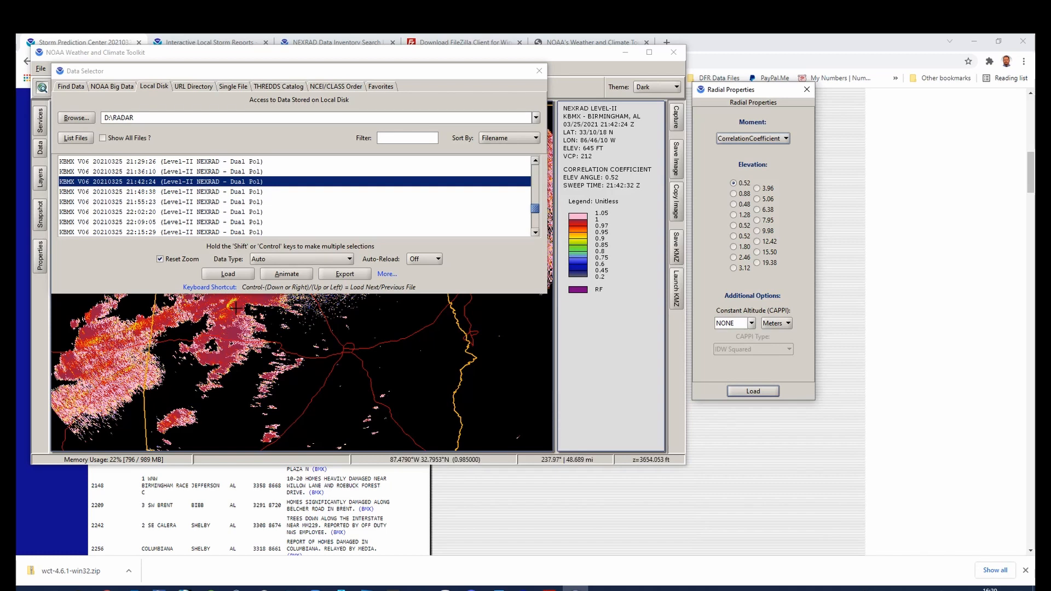
Step: Turn off Reset Zoom for data loading, close the Data Selector and get a close view of the low-correlation spot southwest of the radar
click(160, 261)
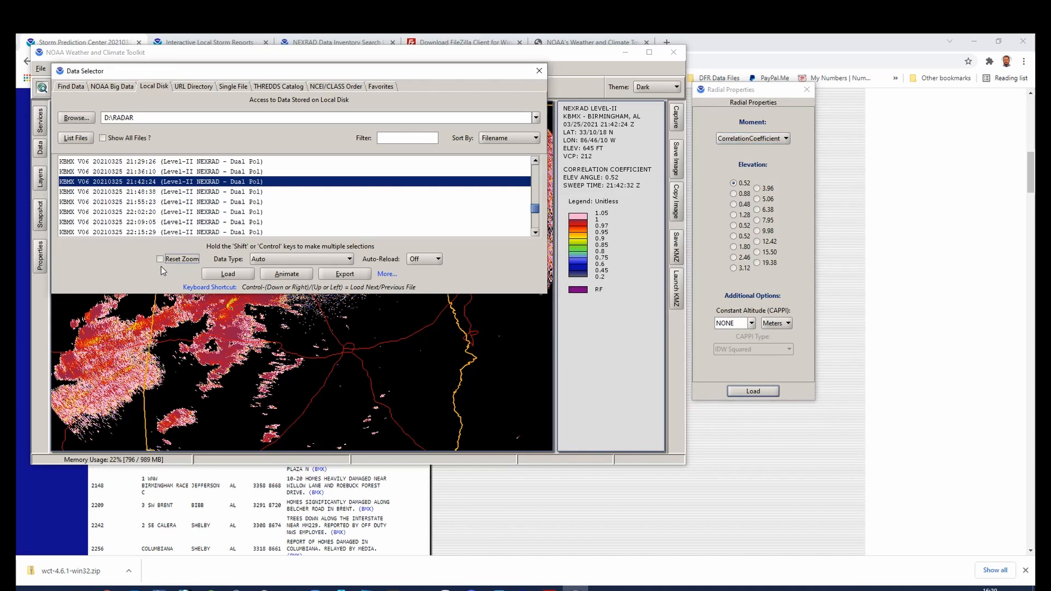
click(539, 71)
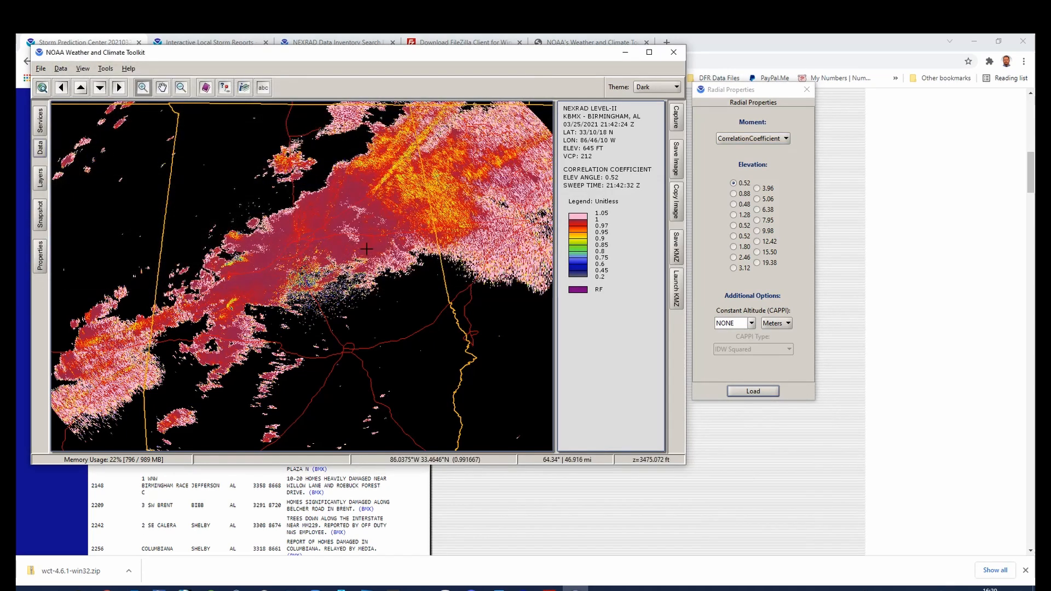
scroll(246, 295, up, 4)
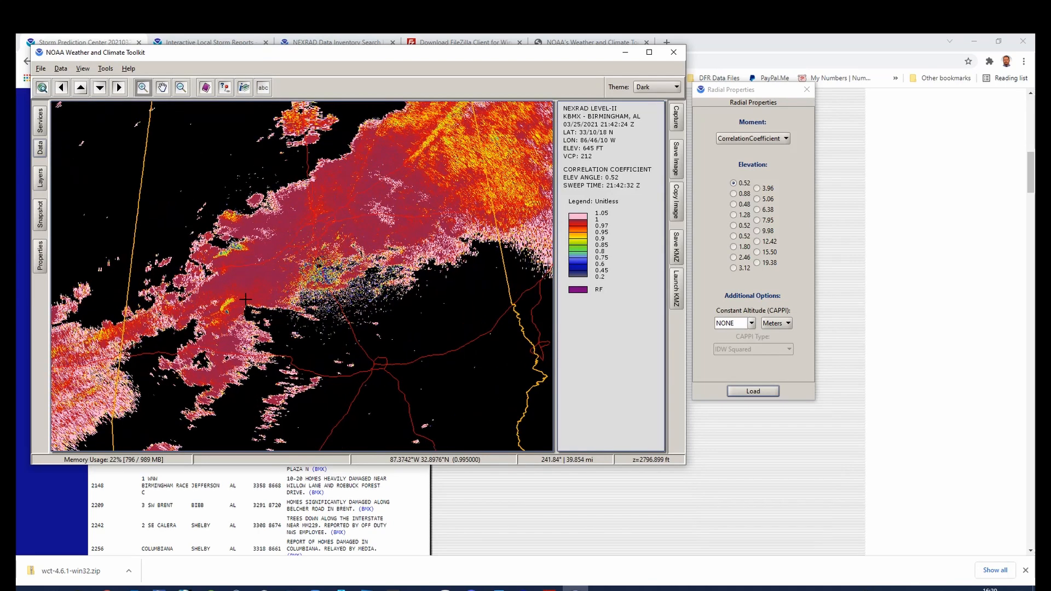
scroll(219, 329, up, 2)
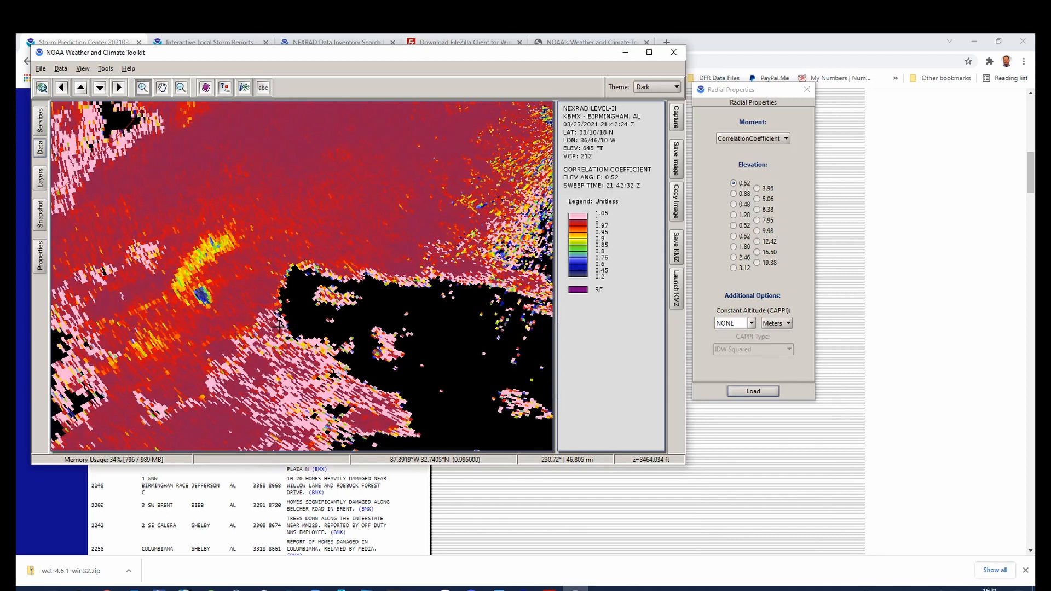
Step: Load RadialVelocity at 0.53 elevation for the 21:42:24 scan and examine the velocity couplet up close
click(752, 140)
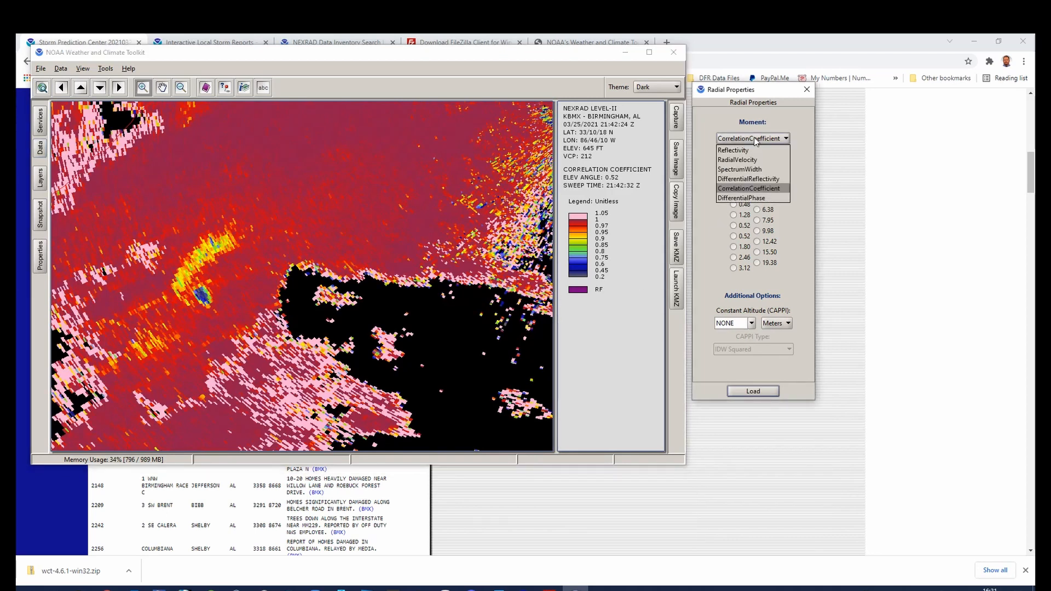
click(755, 156)
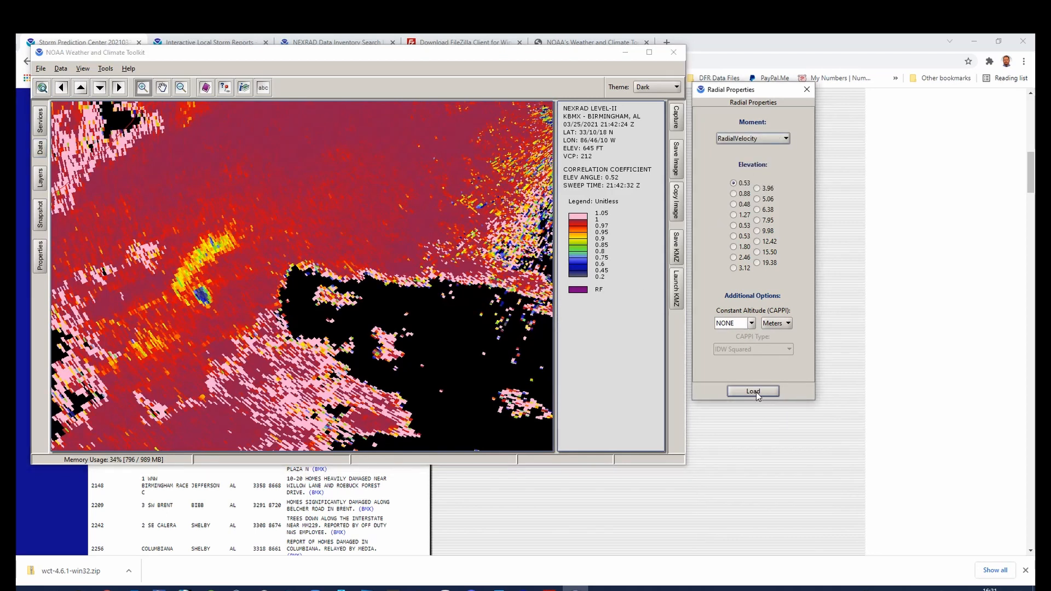
click(756, 393)
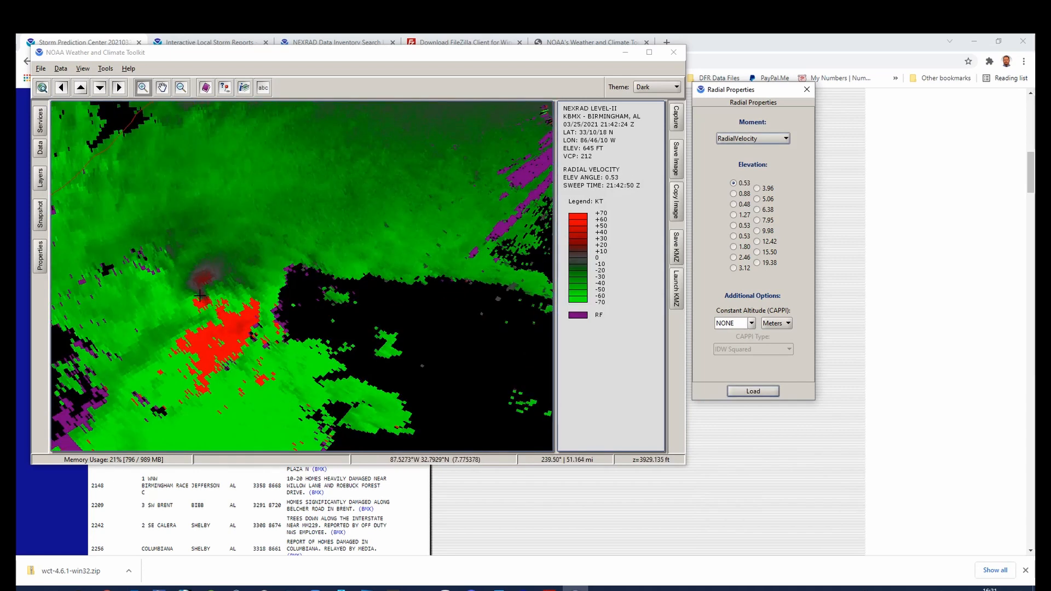
click(178, 282)
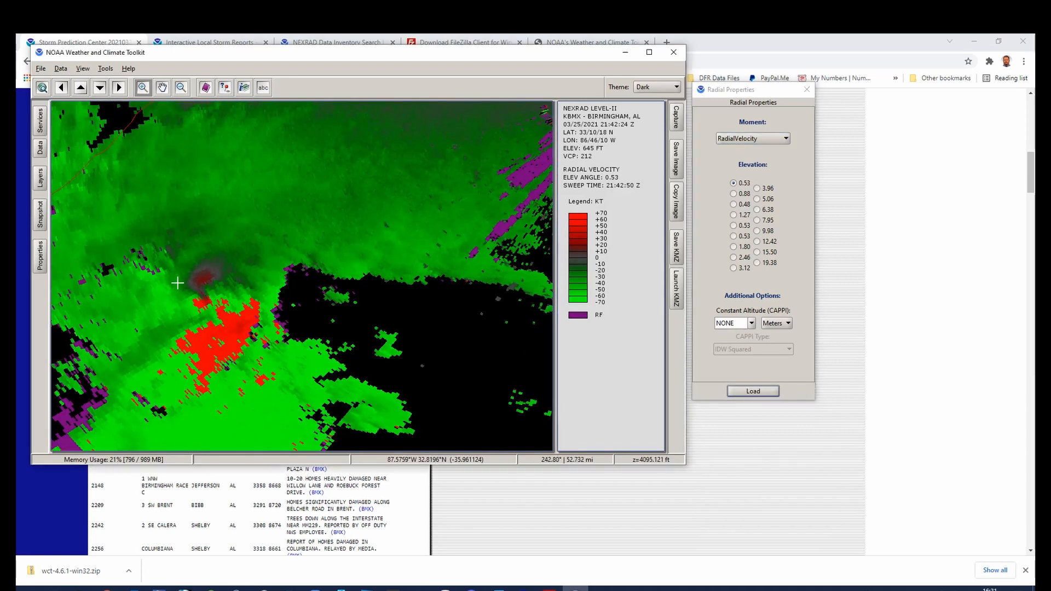
drag(177, 282, 235, 323)
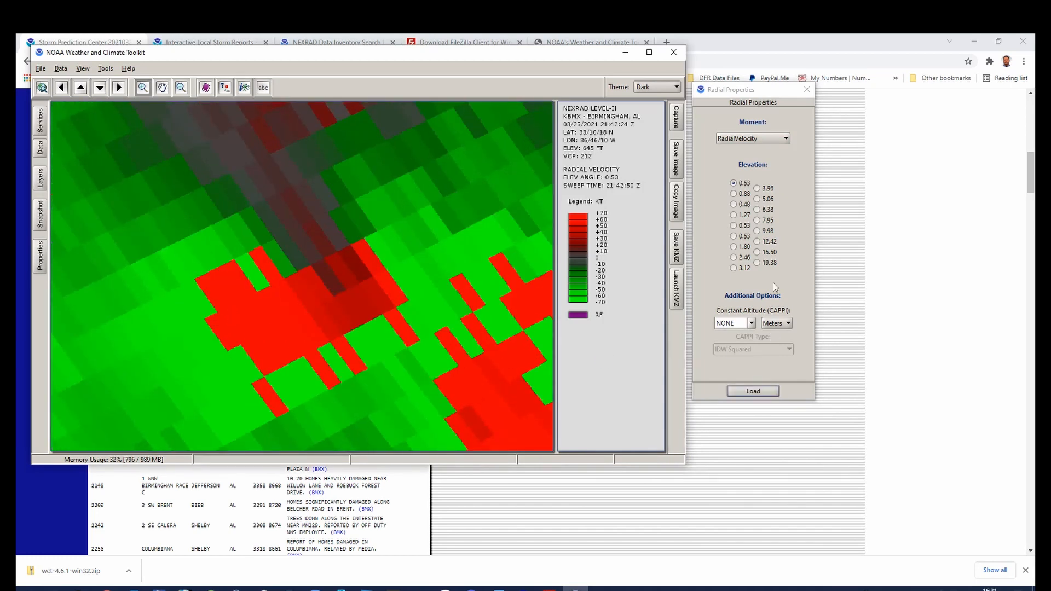
Step: Replace the close-up velocity display with CorrelationCoefficient at 0.52 elevation and examine the debris signature
click(761, 139)
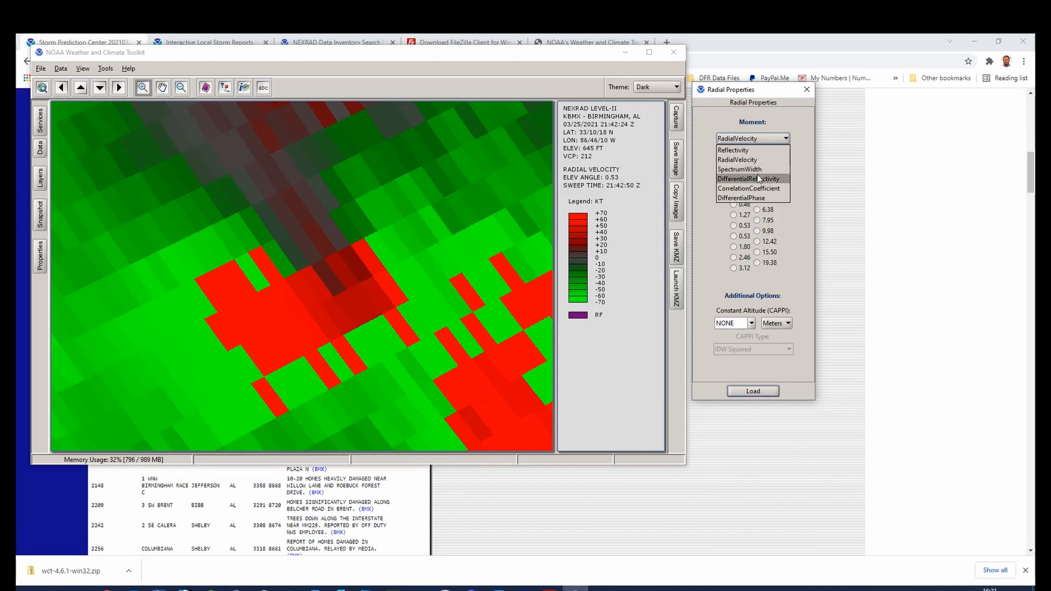
click(756, 189)
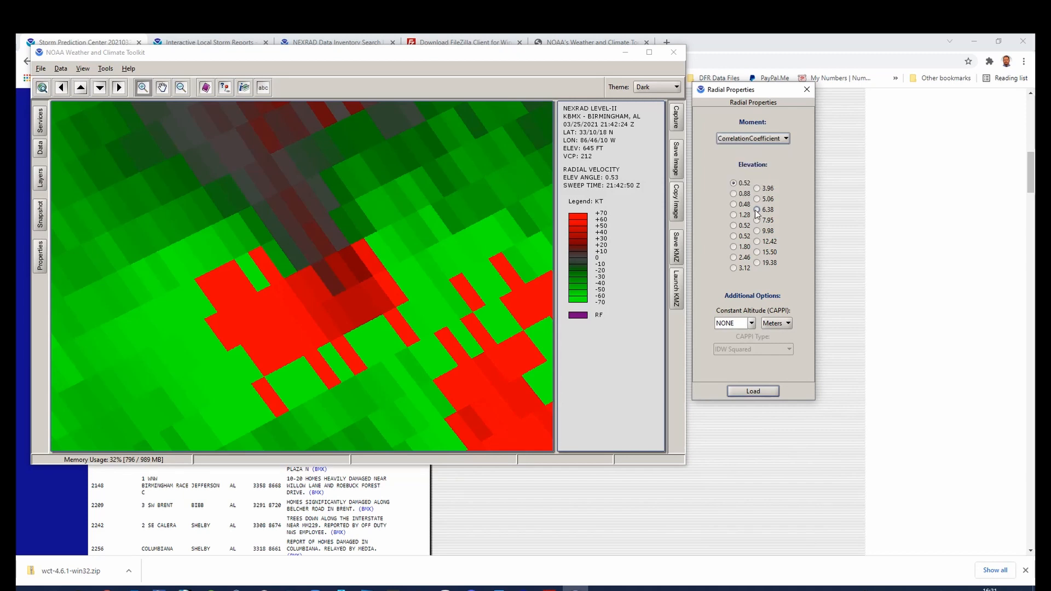
click(758, 392)
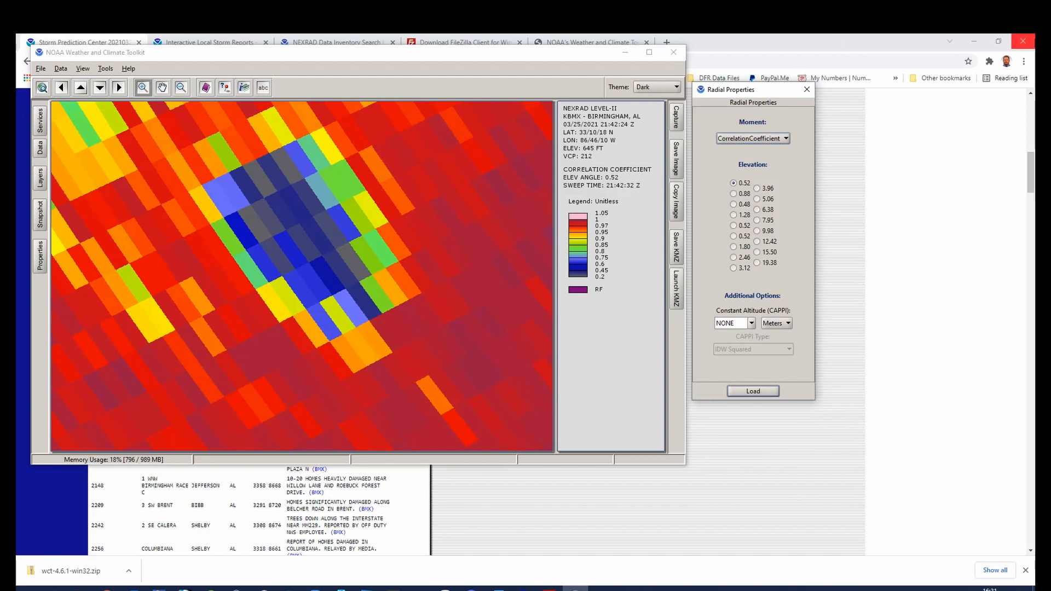
Step: Load Reflectivity at 0.52 elevation over the same close-up area
click(729, 139)
click(734, 151)
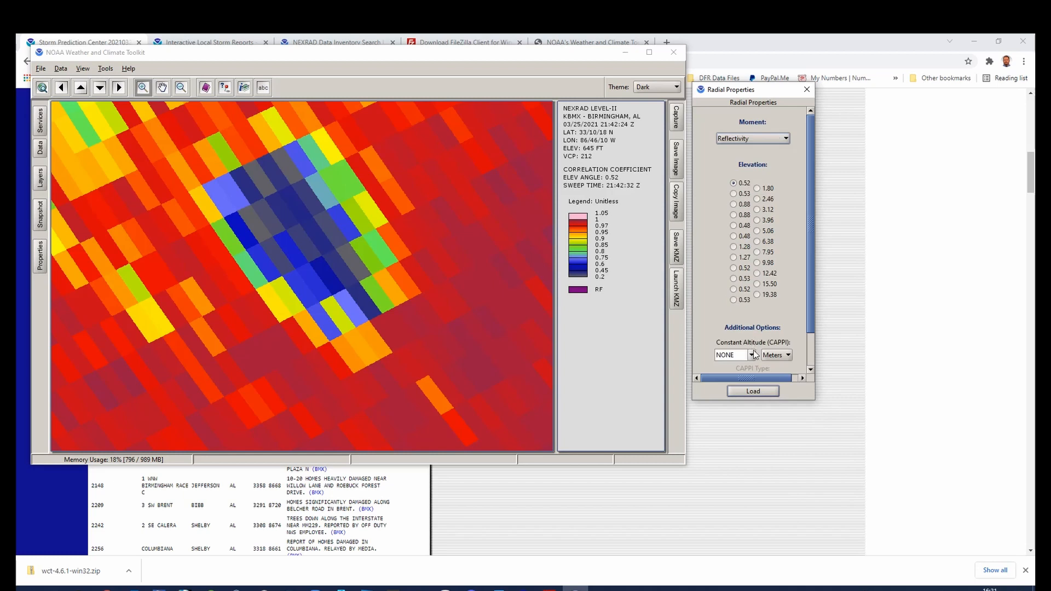
click(761, 390)
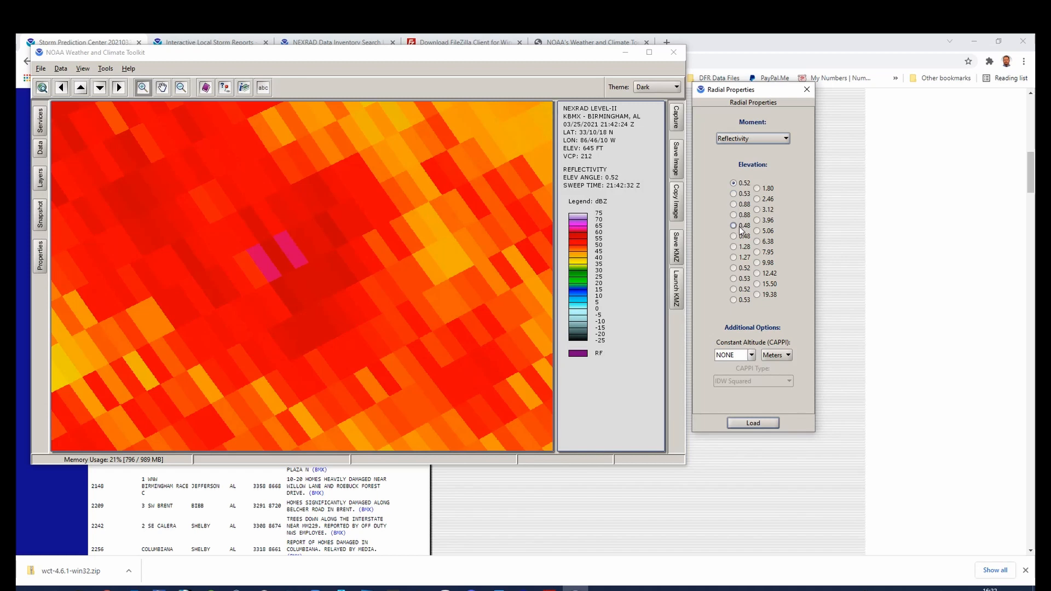
Step: Compare the Reflectivity sweep at 0.53 elevation with the one at 0.52 elevation
click(734, 193)
click(765, 423)
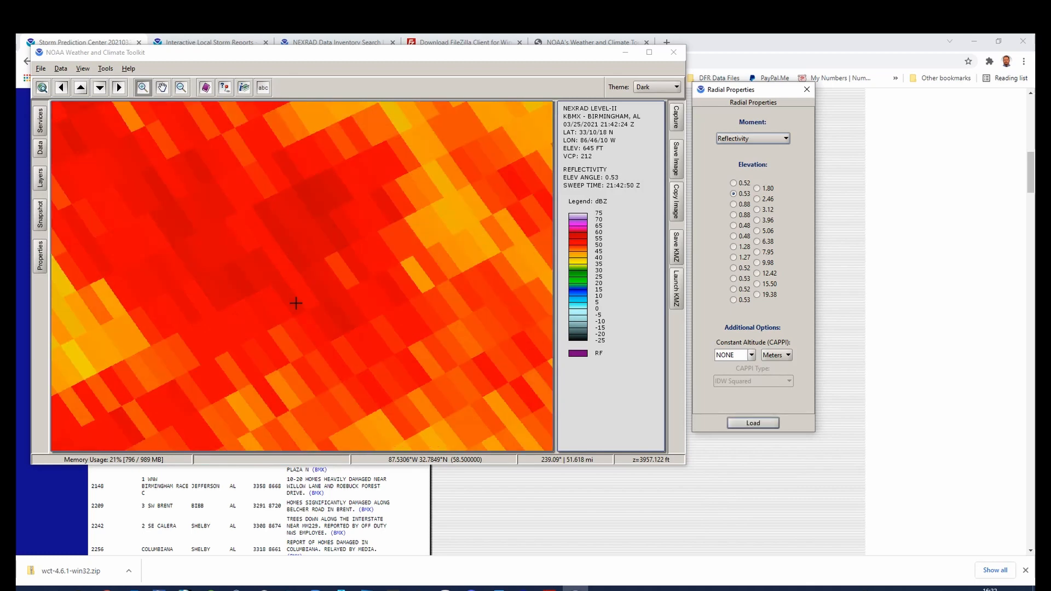
click(734, 185)
click(773, 424)
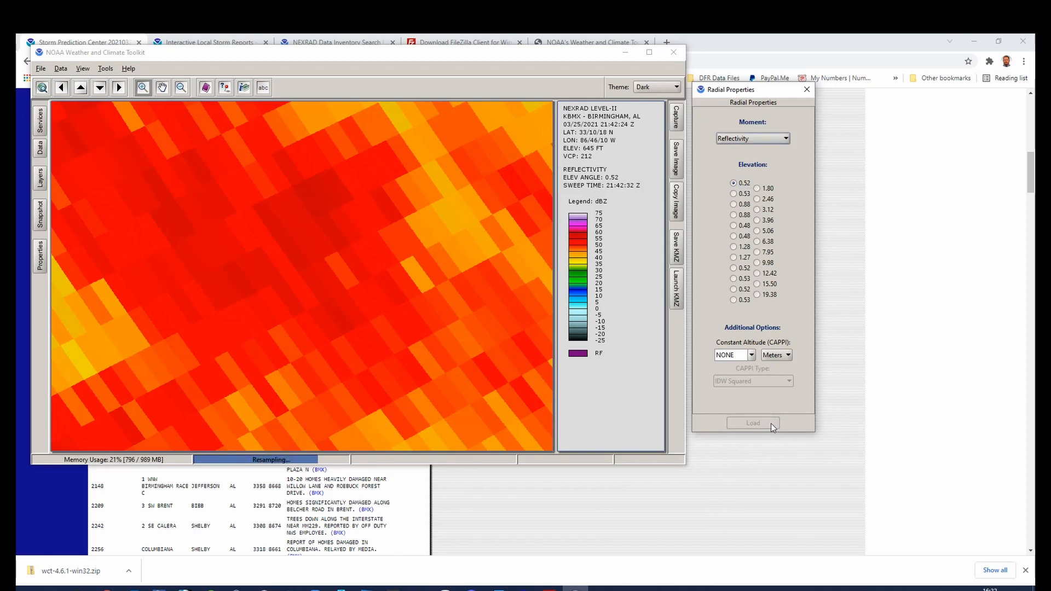
Step: Return the 21:42:24 close-up to the CorrelationCoefficient moment at 0.52 elevation
click(777, 138)
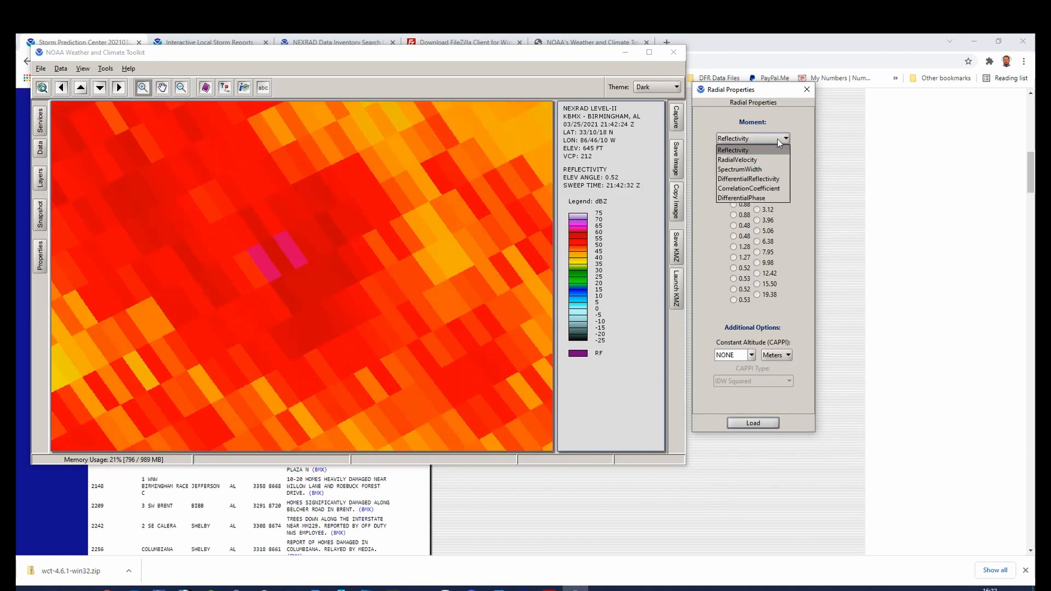
click(770, 190)
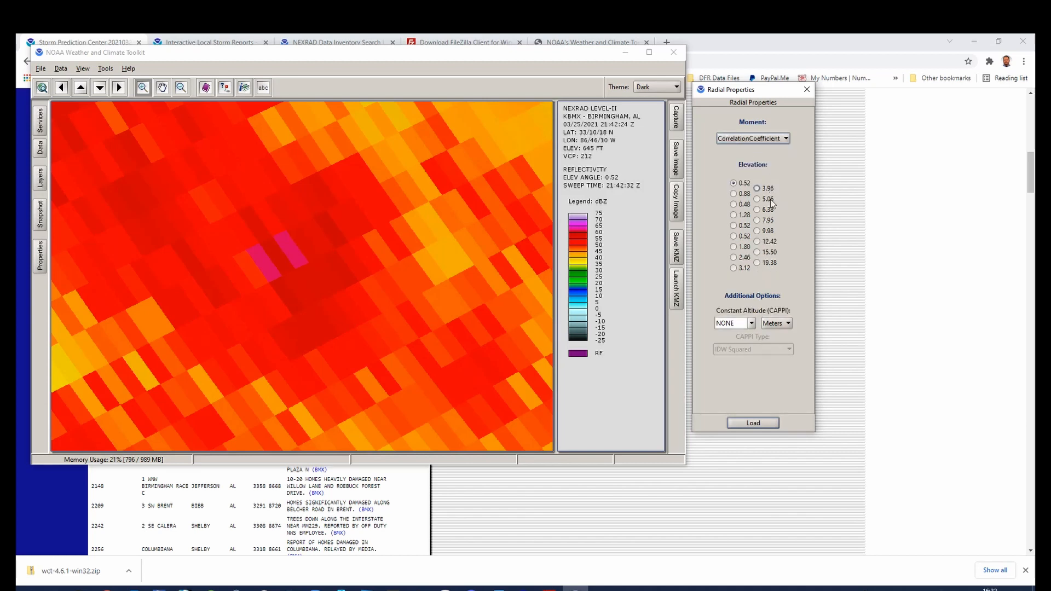
click(763, 423)
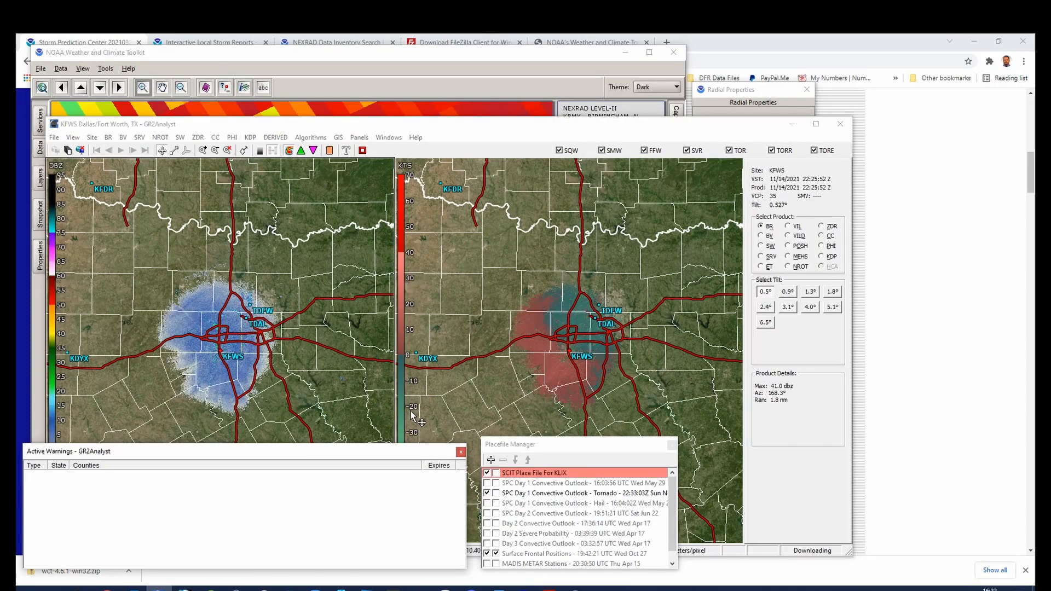
Step: Switch to GR2Analyst, close its Placefile Manager and Active Warnings windows, and make the base reflectivity panel active
click(671, 444)
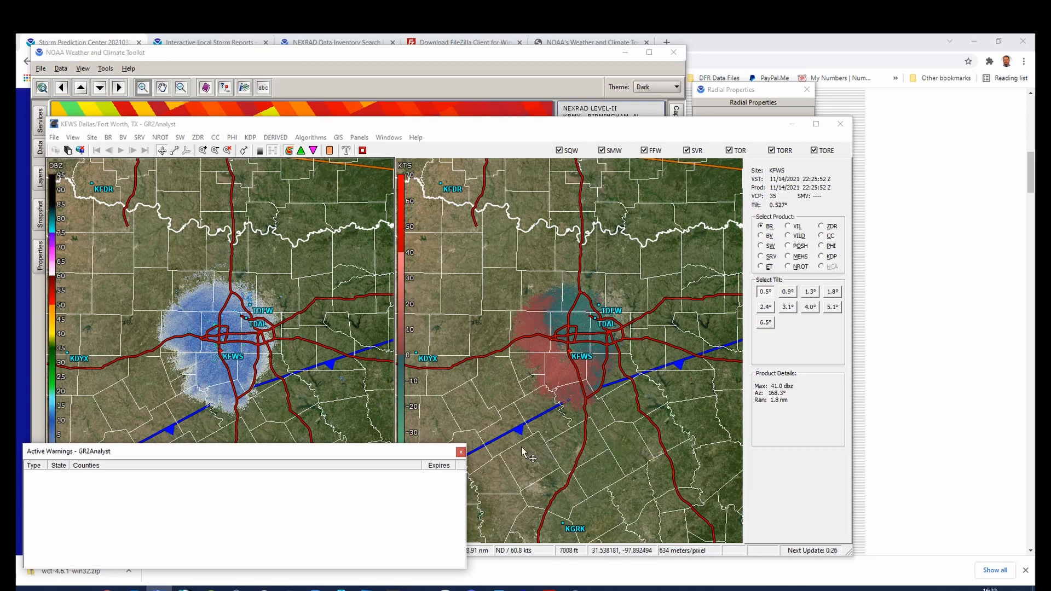
click(462, 453)
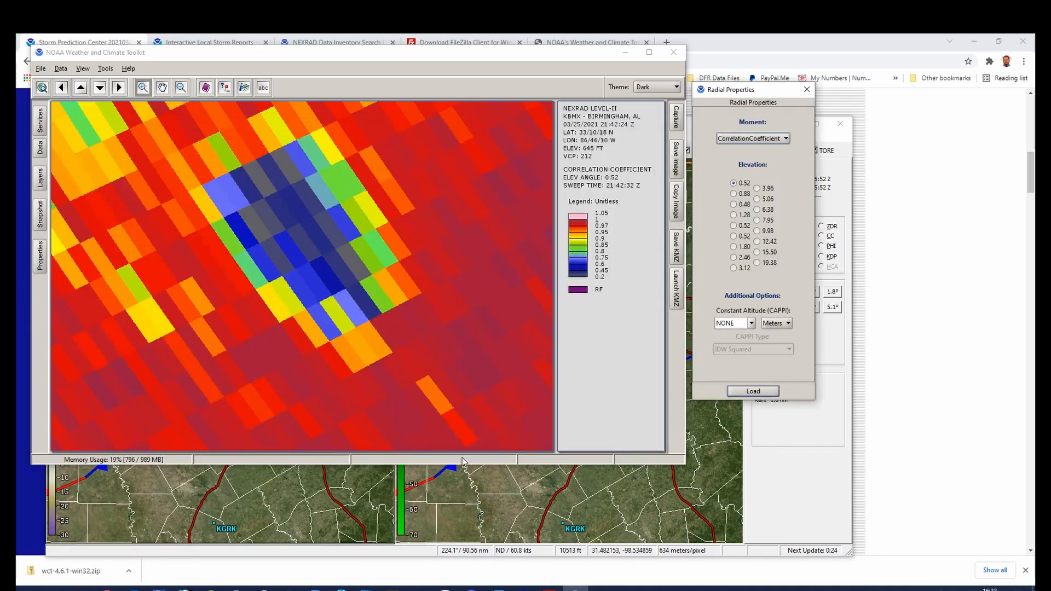
click(463, 469)
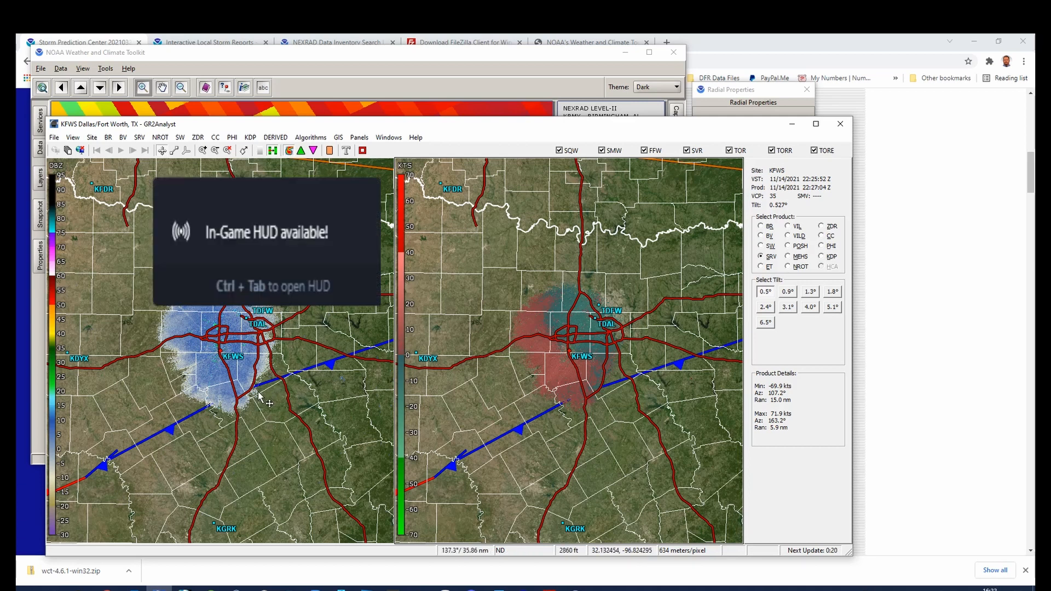
click(322, 245)
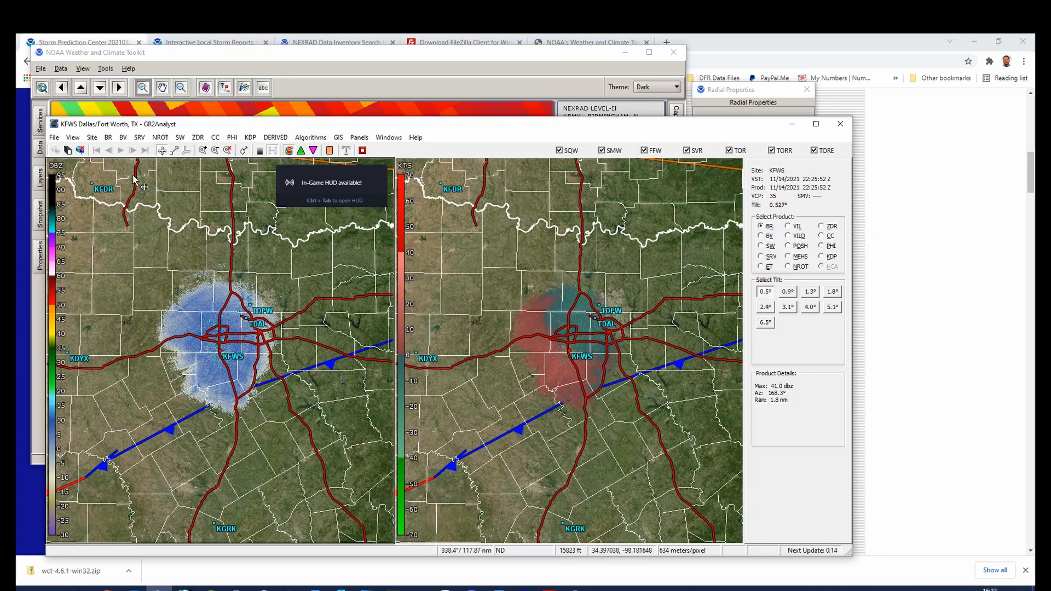
Step: Start opening radar files and browse to the RADAR folder on the DATA (D:) drive
click(54, 137)
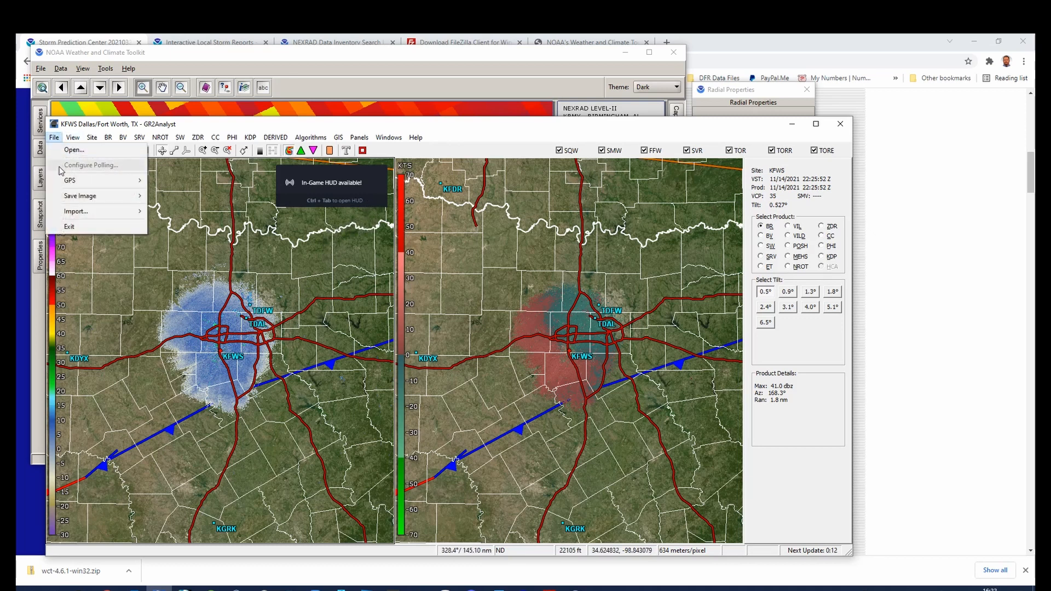
click(119, 186)
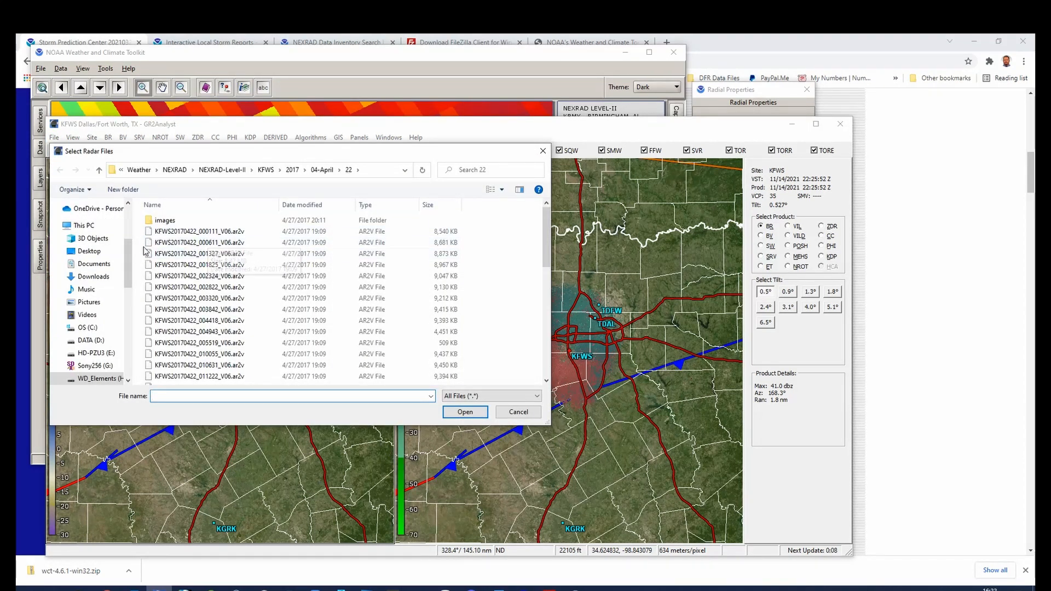
click(90, 340)
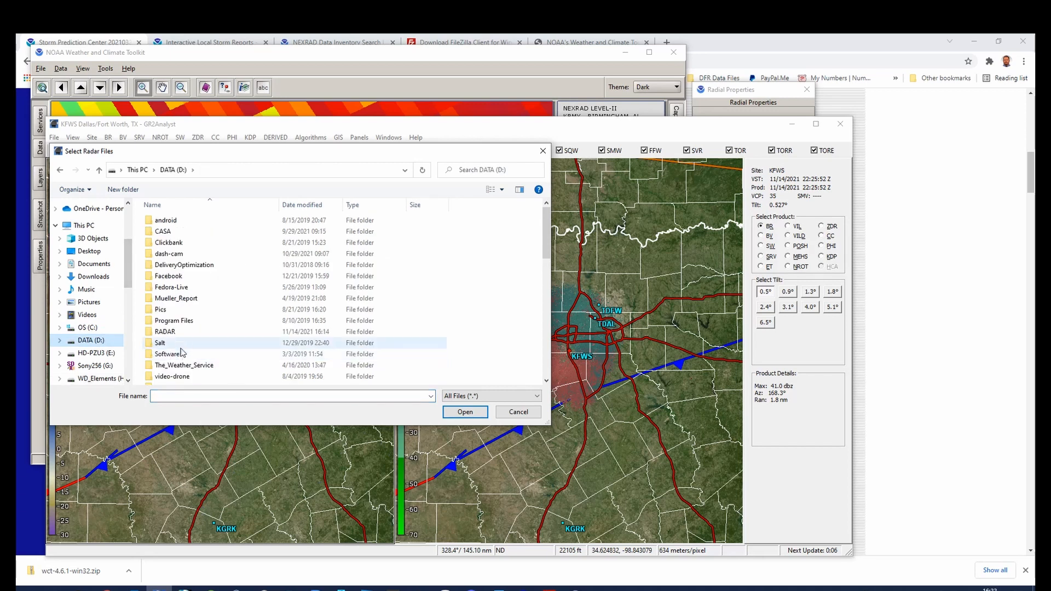
double_click(177, 331)
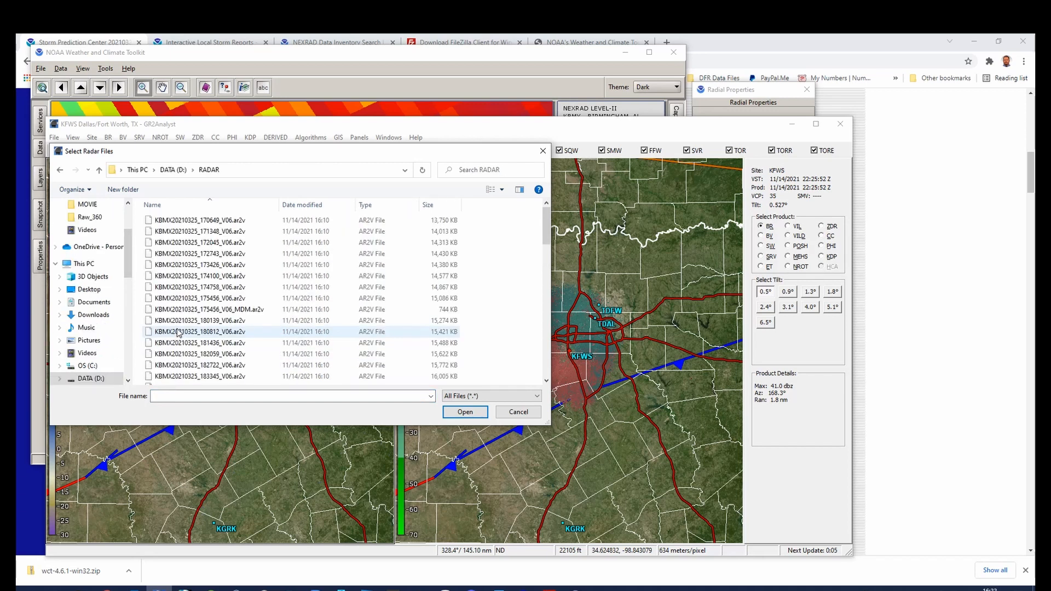
Step: Load the KBMX Level-II files from KBMX20210325_212926_V06.ar2v through KBMX20210325_222143_V06.ar2v and maximize the radar window
click(191, 222)
scroll(202, 257, down, 3)
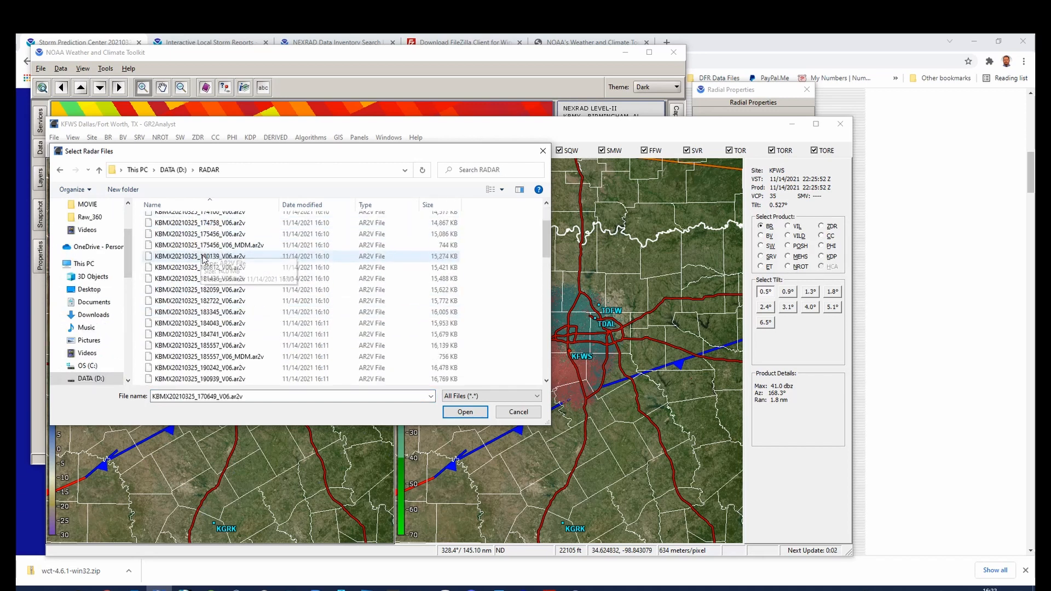
scroll(208, 262, down, 2)
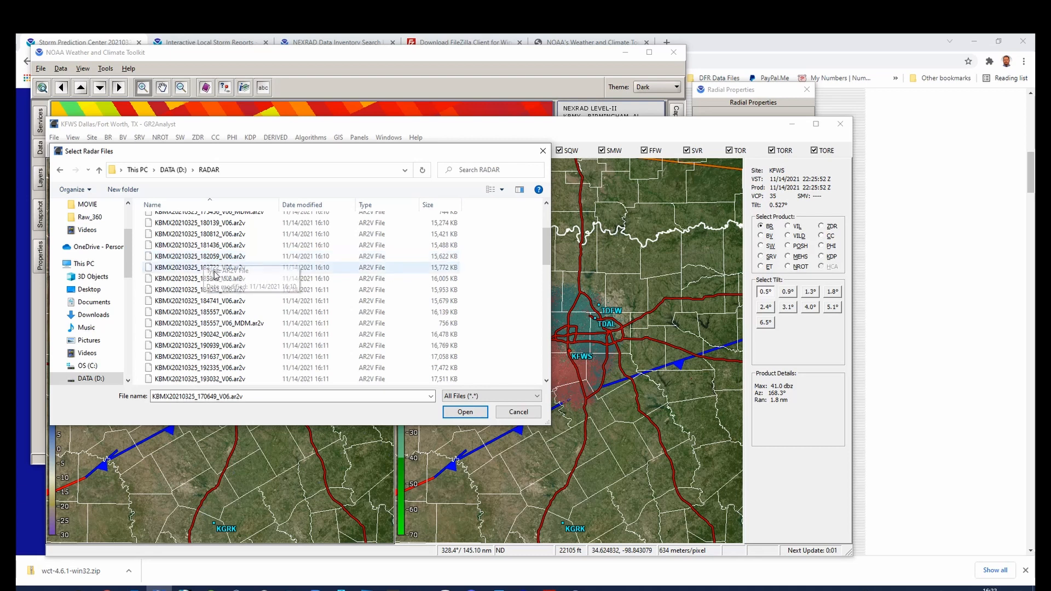
scroll(216, 278, down, 3)
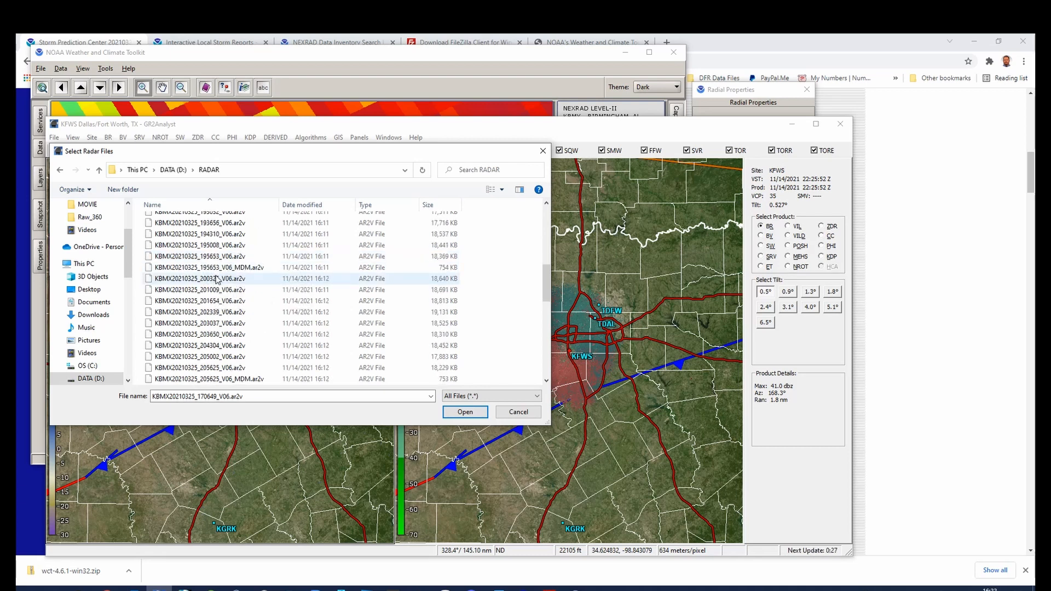
scroll(219, 290, down, 4)
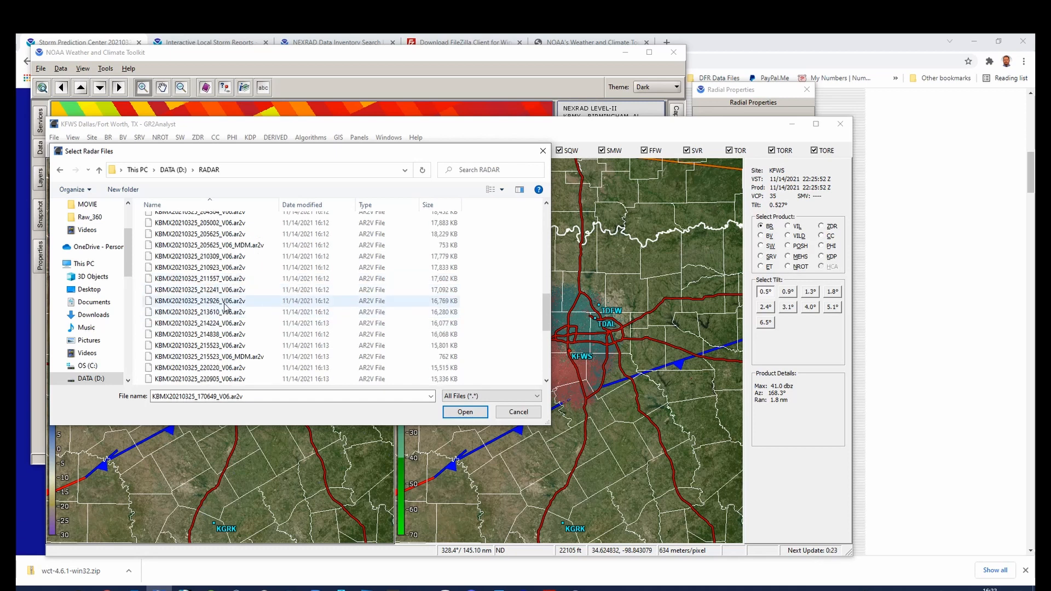
click(222, 302)
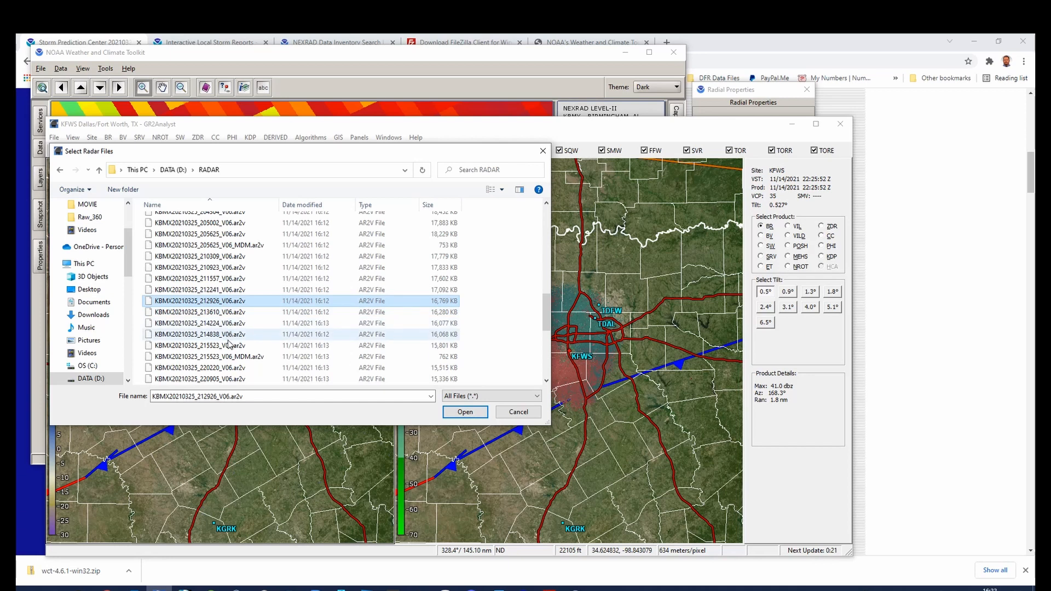
scroll(229, 368, down, 1)
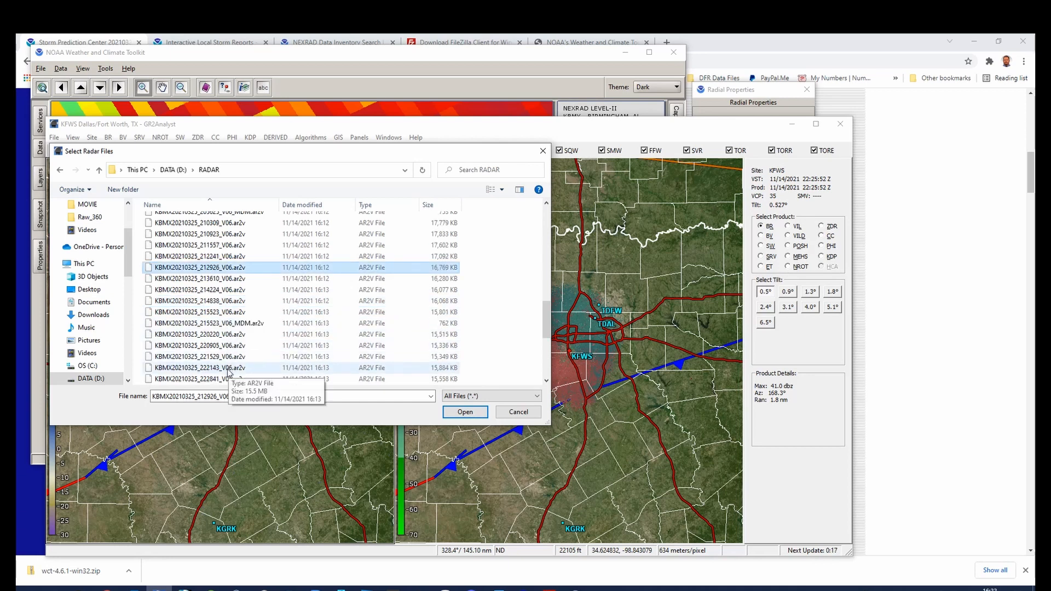
shift+click(229, 366)
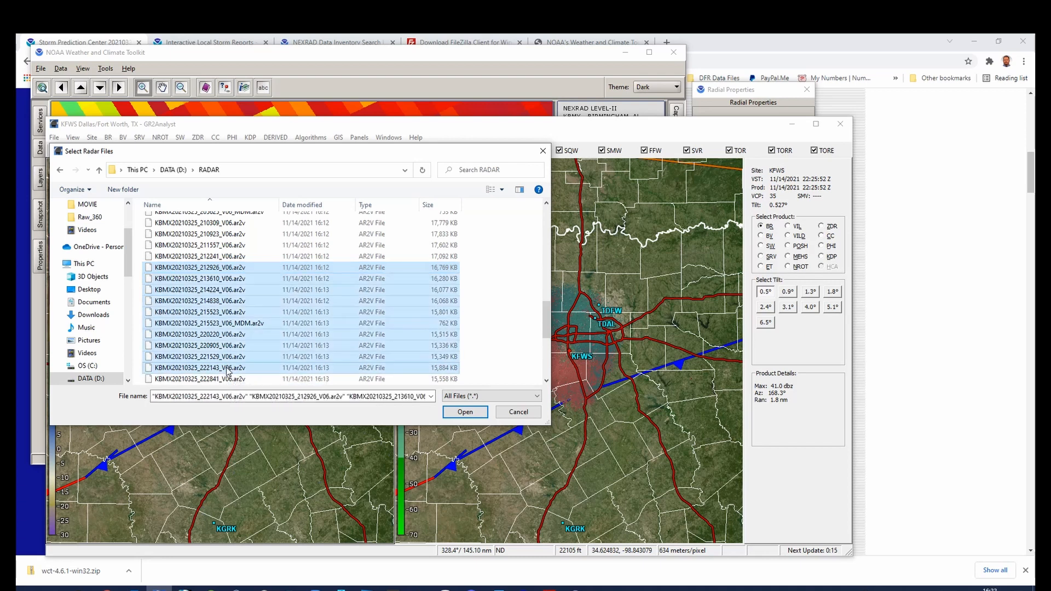
click(462, 413)
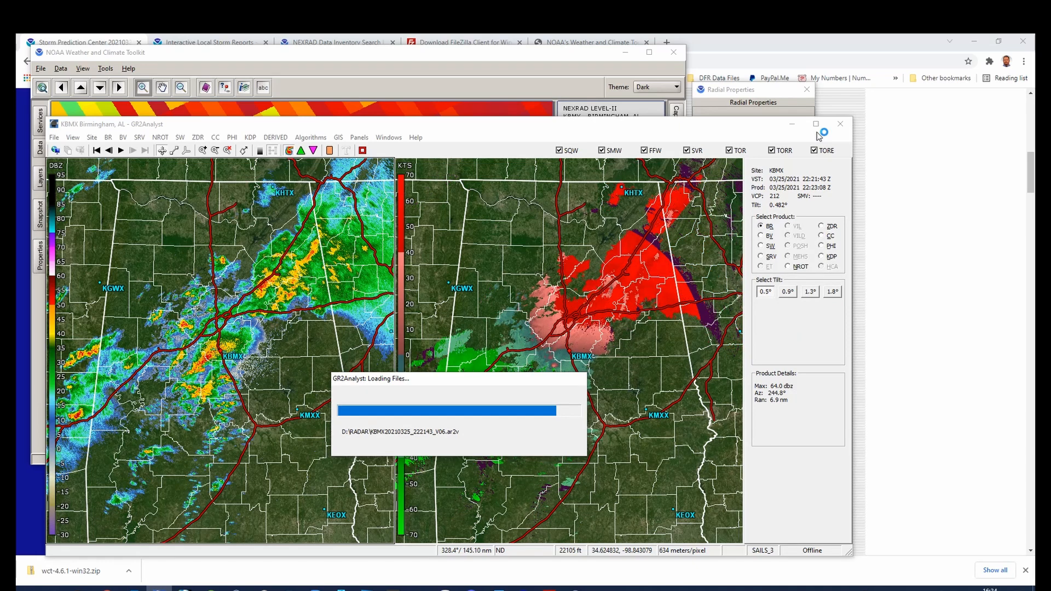
click(815, 125)
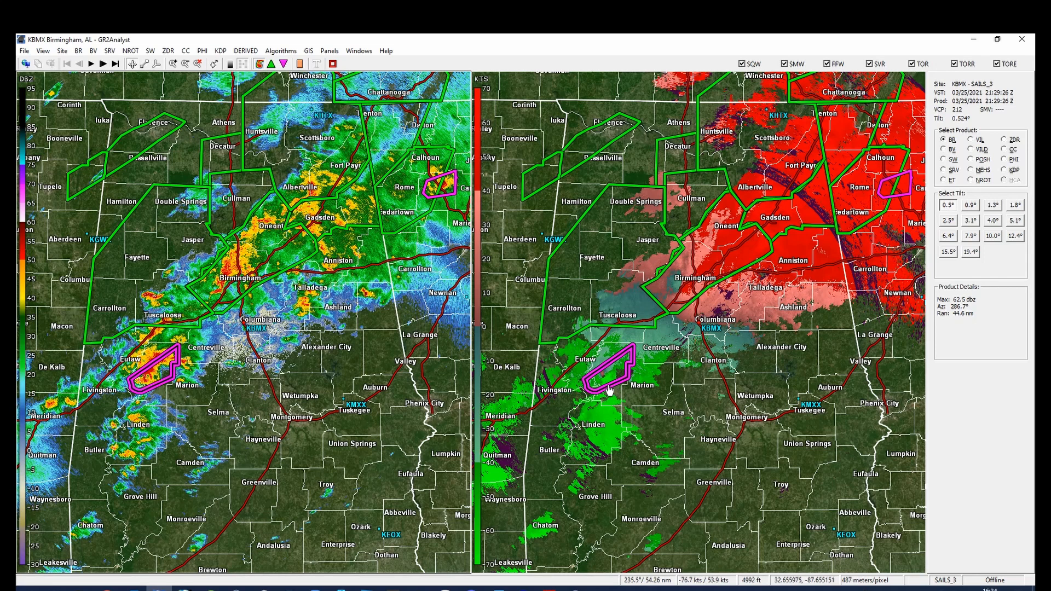
Step: Read the warning text for the tornado warning polygon near Greensboro, including the earlier 440 PM CDT statement, and close it
click(162, 390)
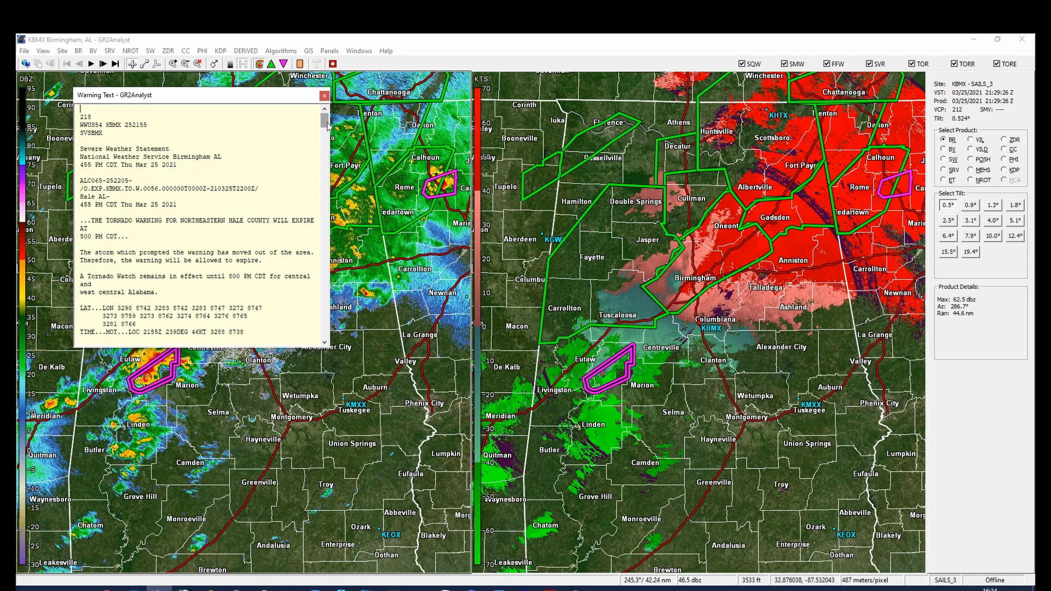
drag(327, 122, 324, 145)
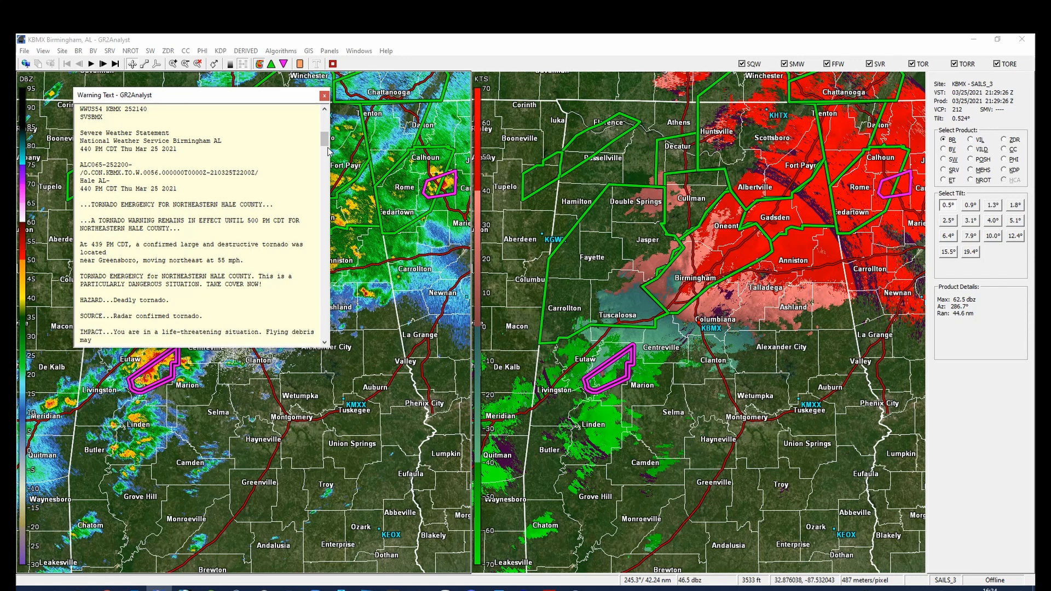
click(324, 95)
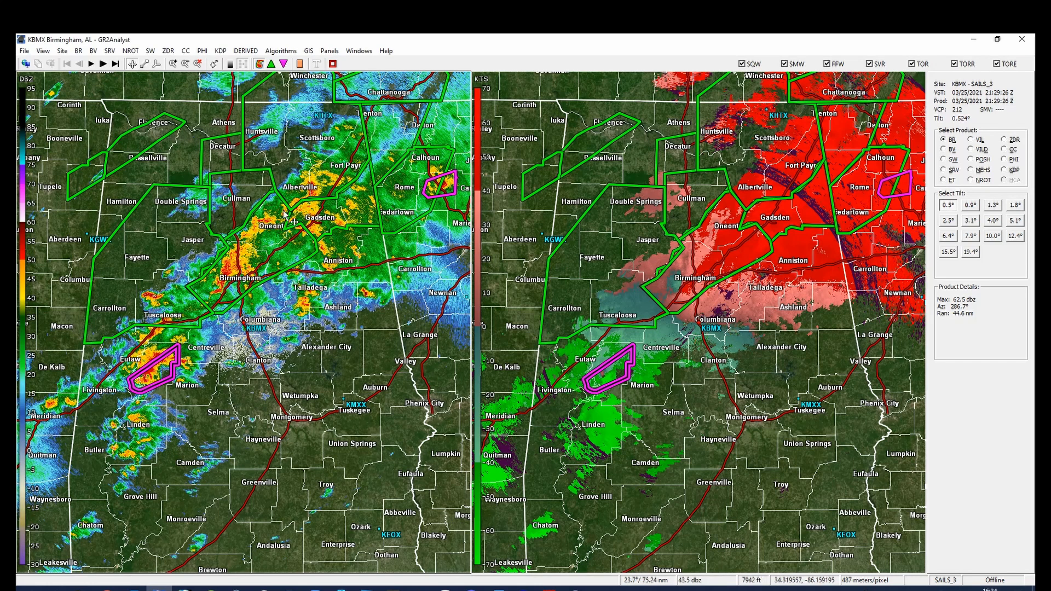
Step: Focus the map on the Greensboro tornado warning and switch the display to four panels
scroll(184, 383, up, 4)
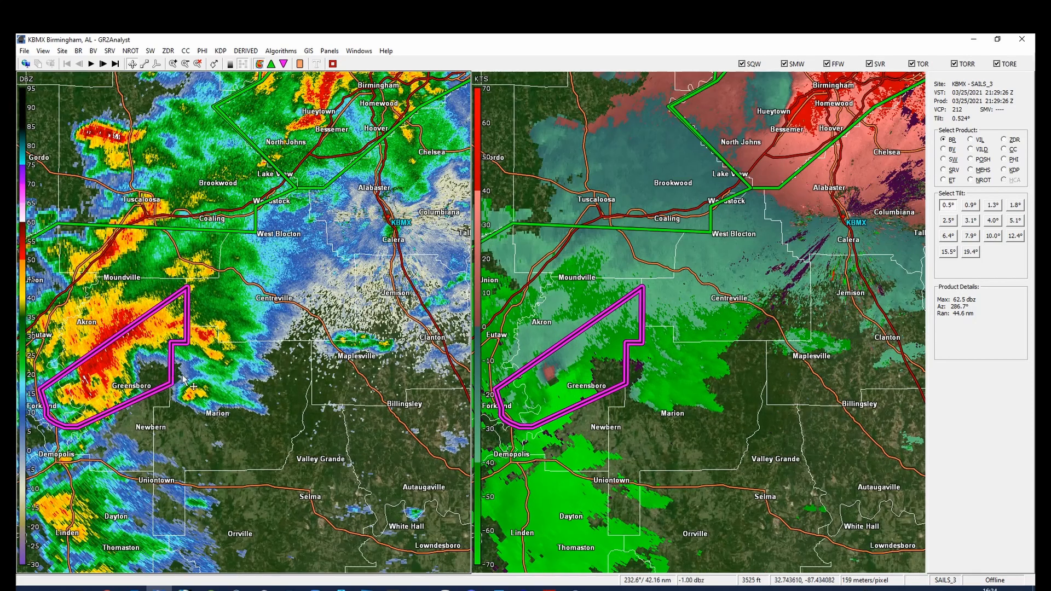
drag(184, 383, 228, 381)
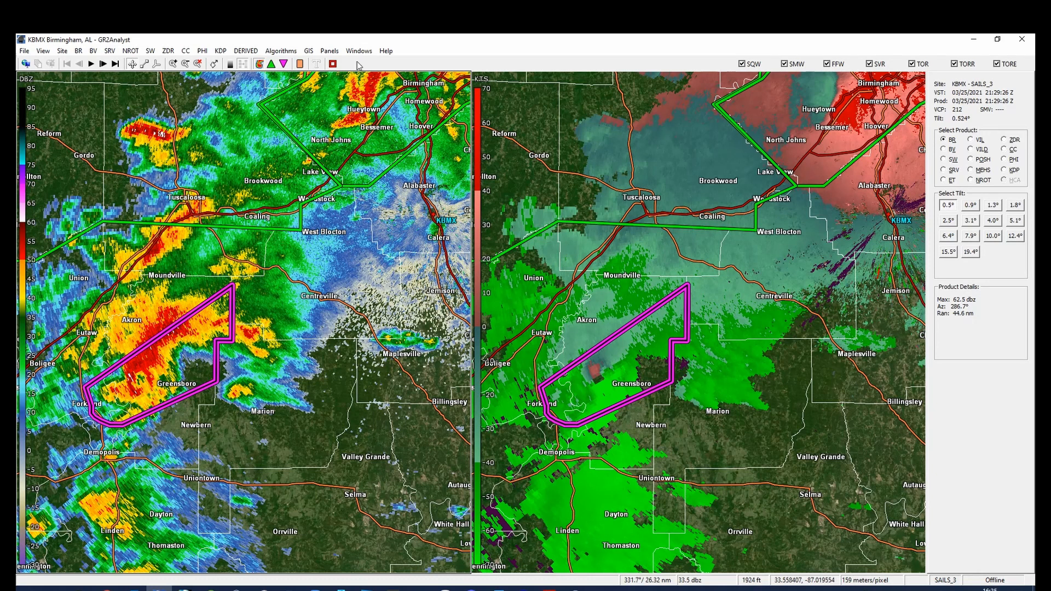
click(330, 51)
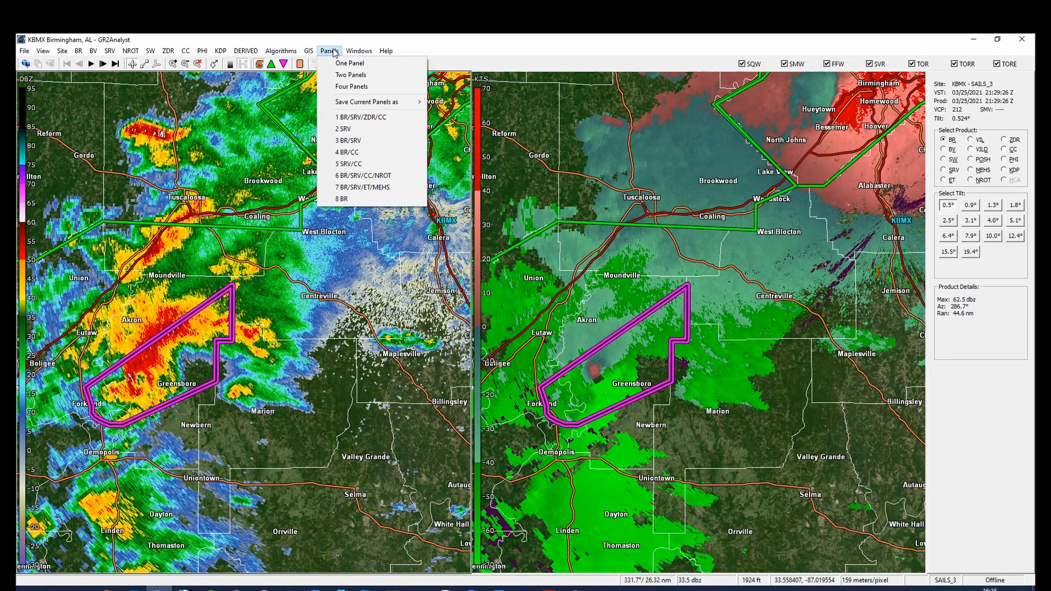
click(339, 86)
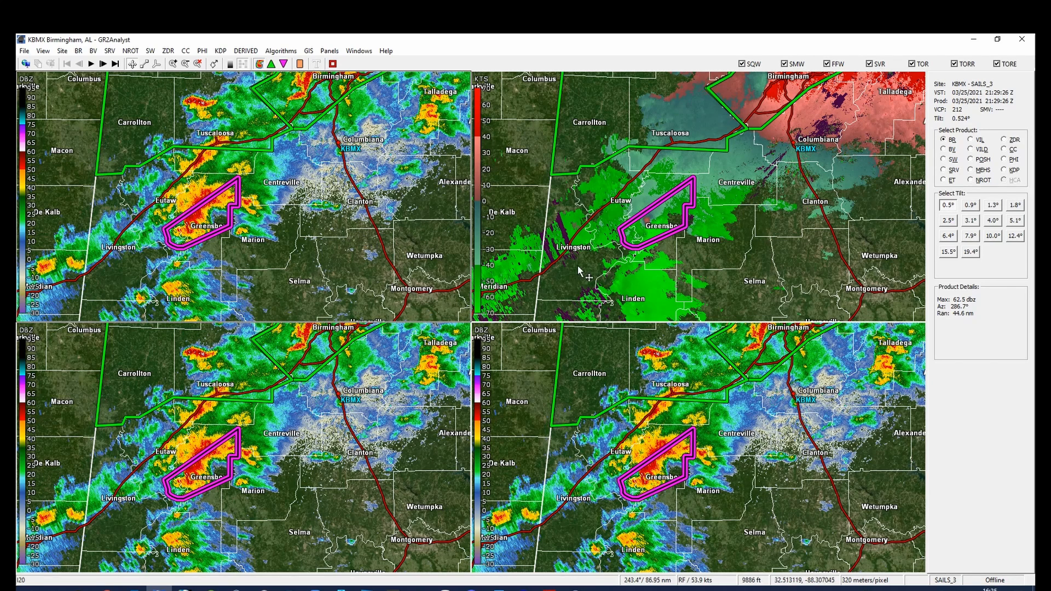
Step: Set the two added reflectivity panels to ZDR and CC over the Greensboro warning area
click(778, 221)
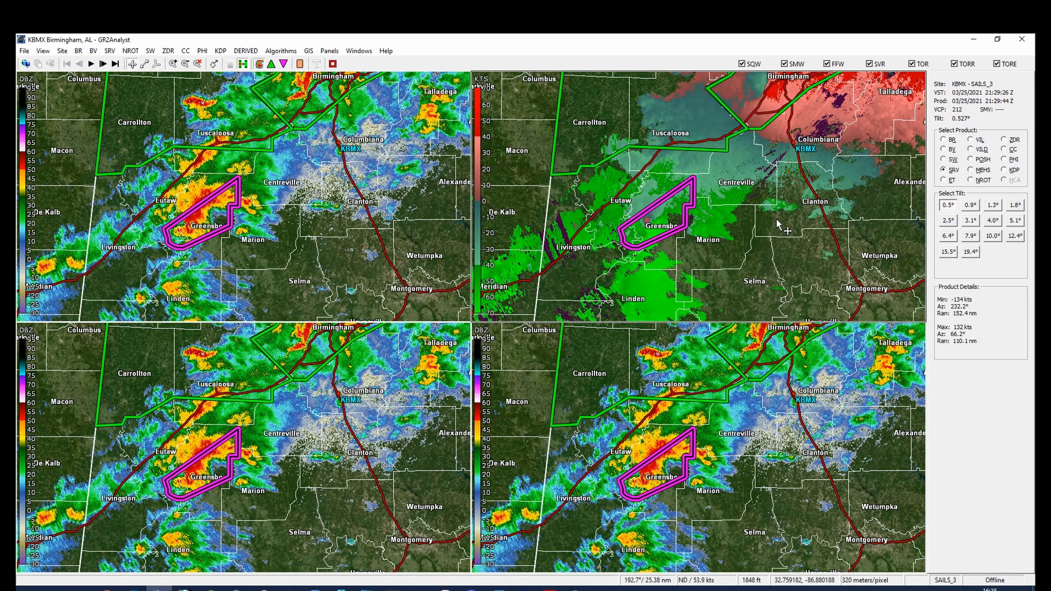
scroll(655, 234, up, 2)
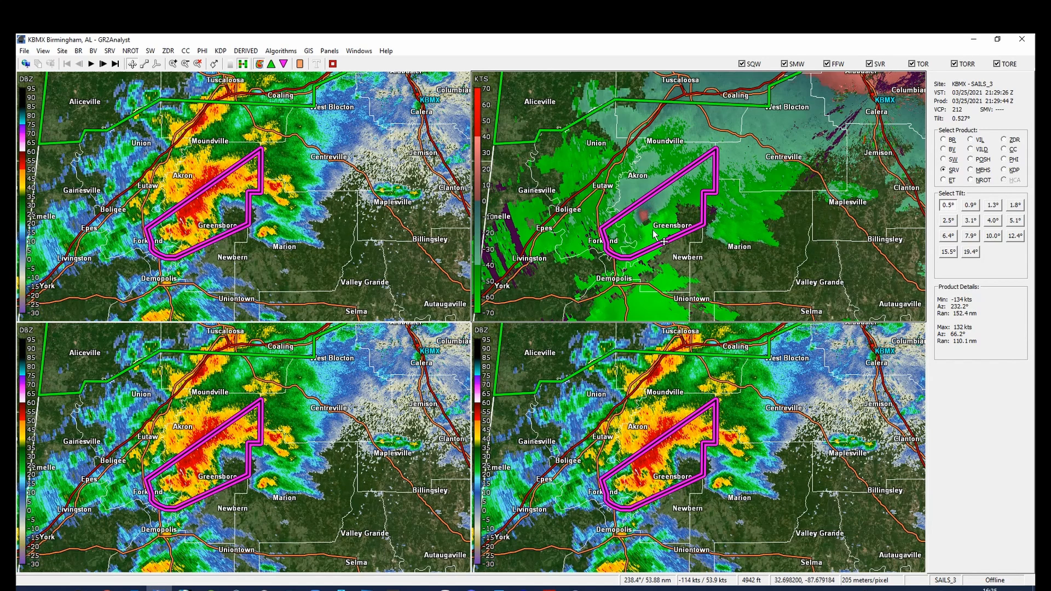
scroll(655, 235, up, 1)
click(458, 376)
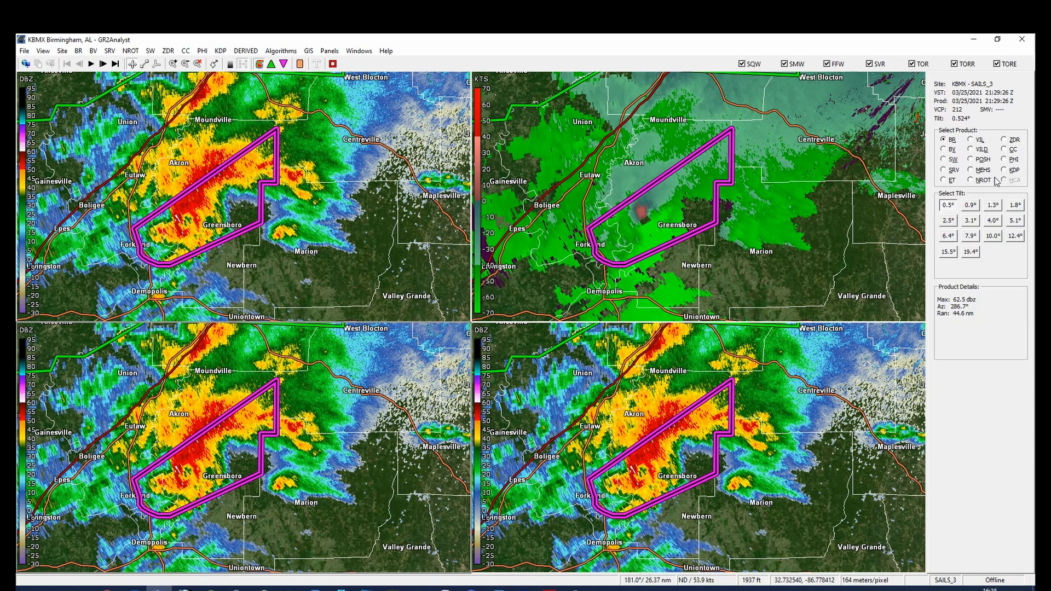
click(1004, 140)
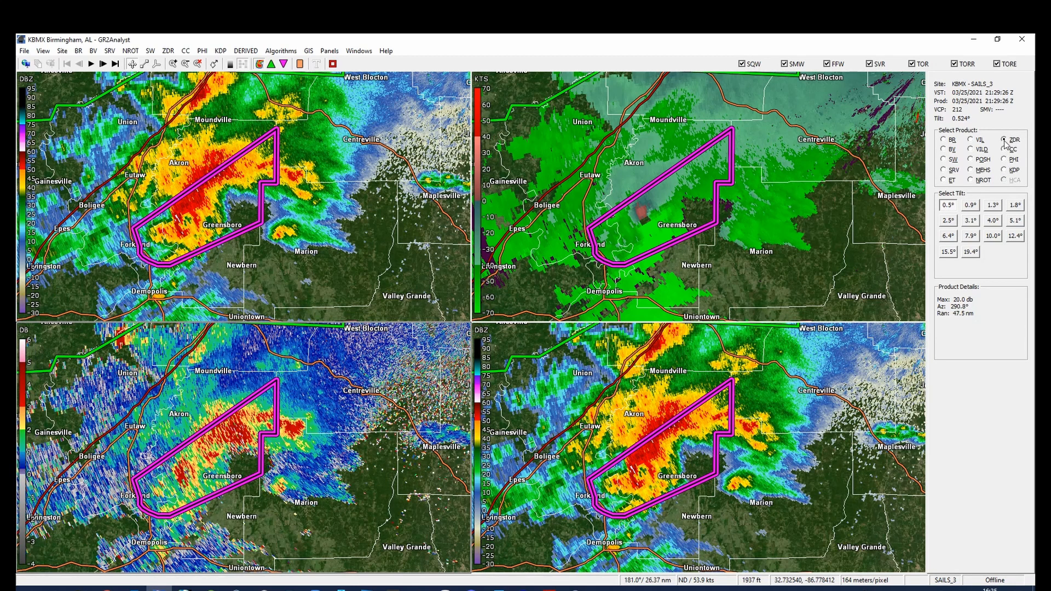
click(947, 205)
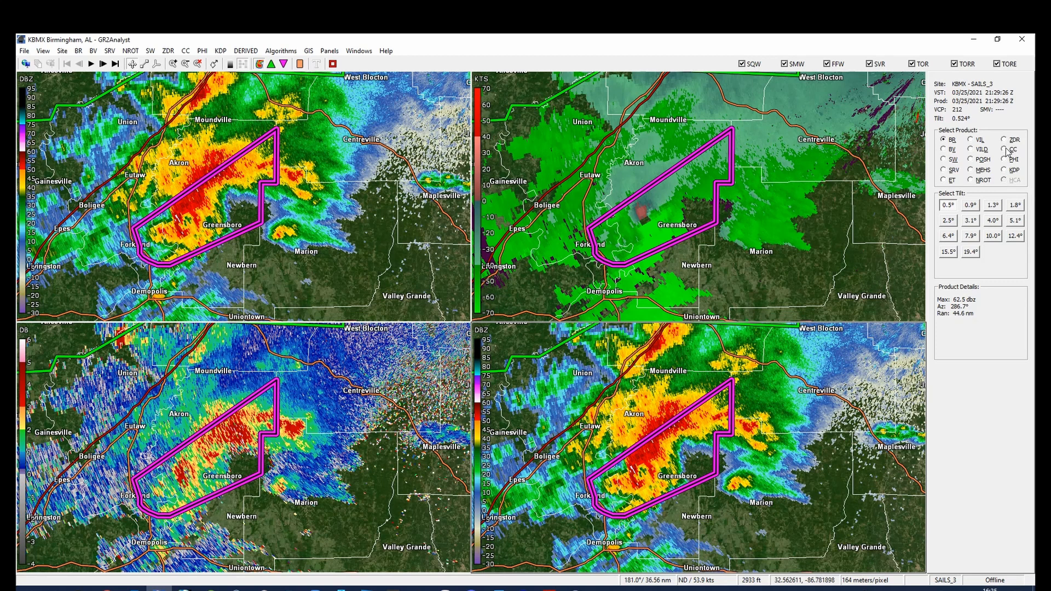
click(1005, 149)
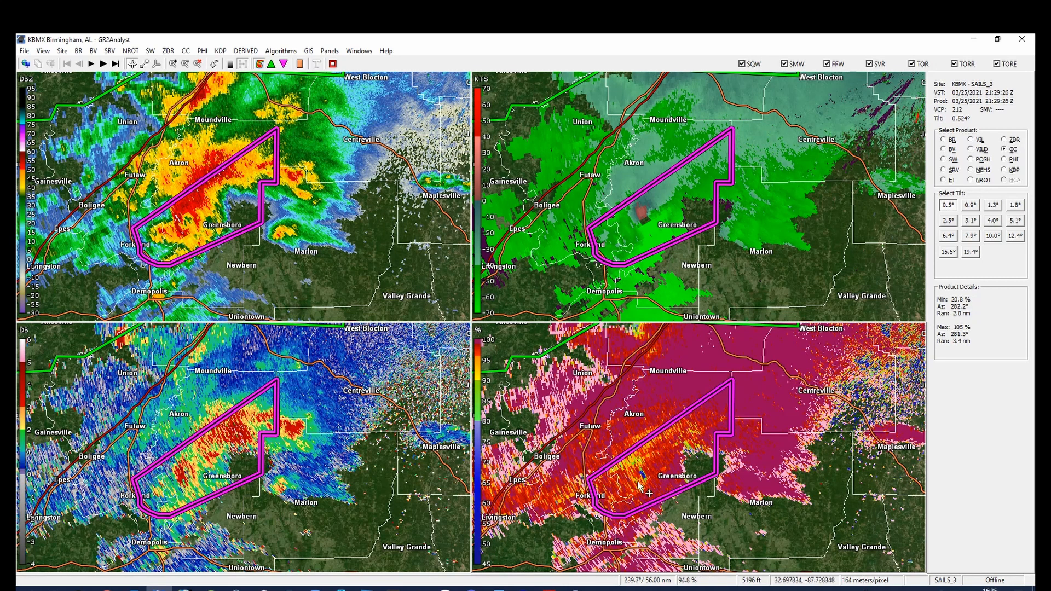
Step: Compare reflectivity, SRV, ZDR and CC close up between Sawyerville and Greensboro, with the reflectivity panel active
scroll(640, 485, up, 3)
scroll(638, 485, up, 1)
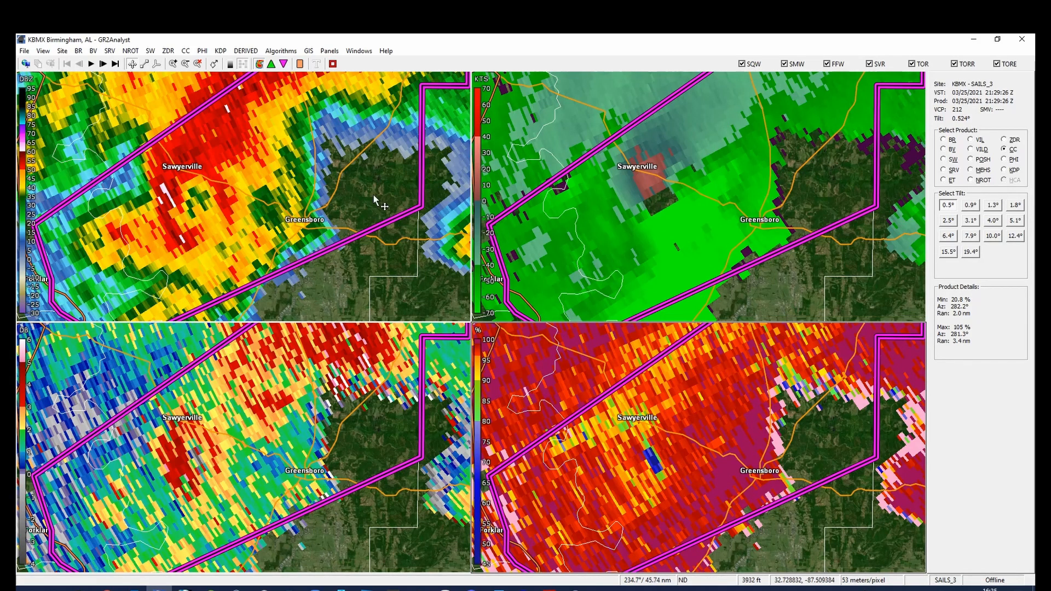
click(201, 203)
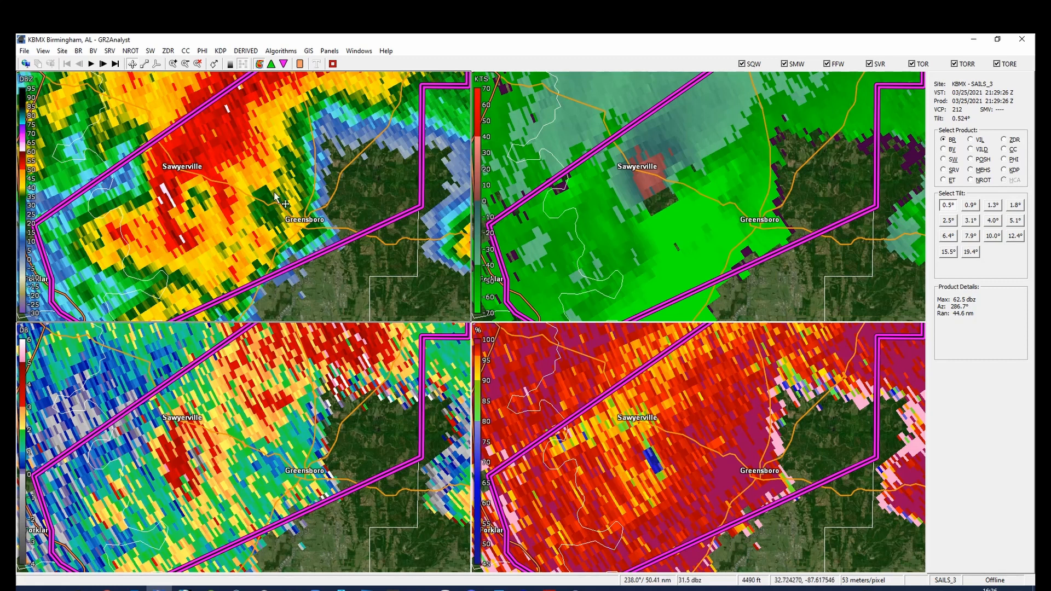
Step: Play the radar loop, stop it at the 21:55:23 Z volume scan and frame the rotation southwest of Centreville
click(91, 64)
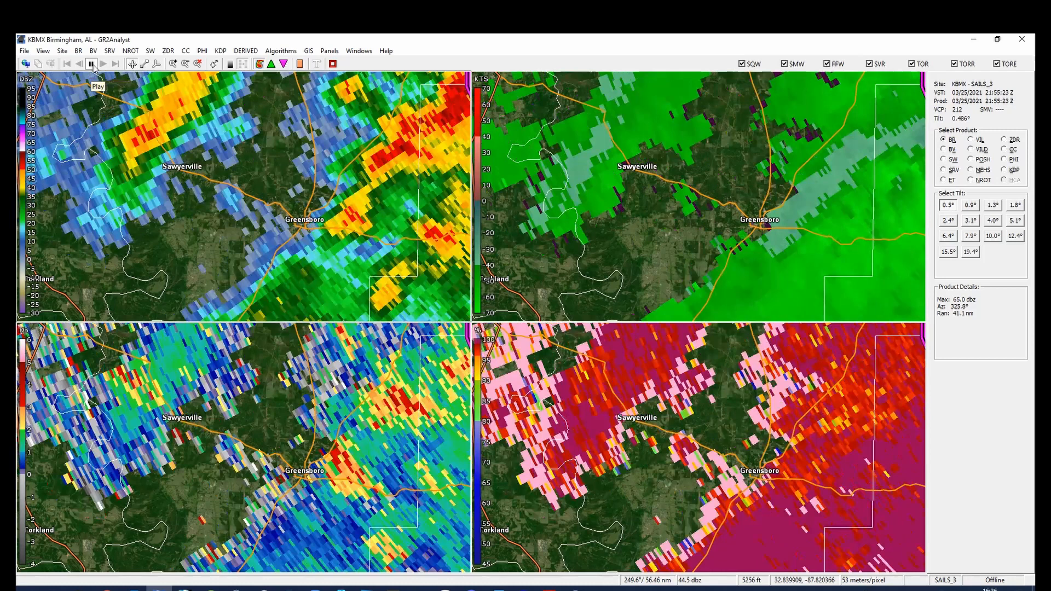
click(92, 64)
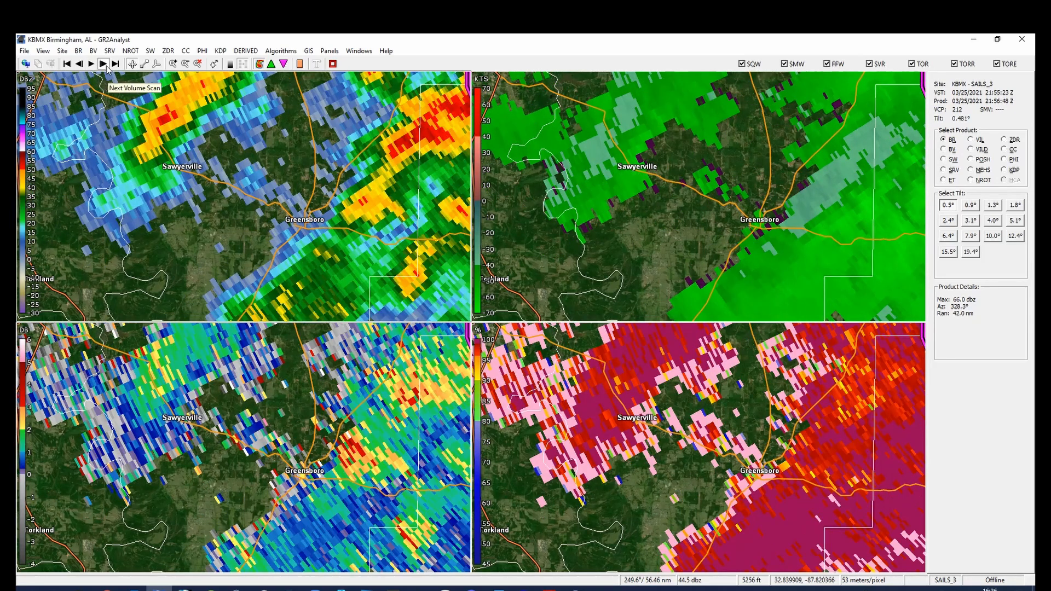
click(103, 64)
scroll(629, 265, down, 1)
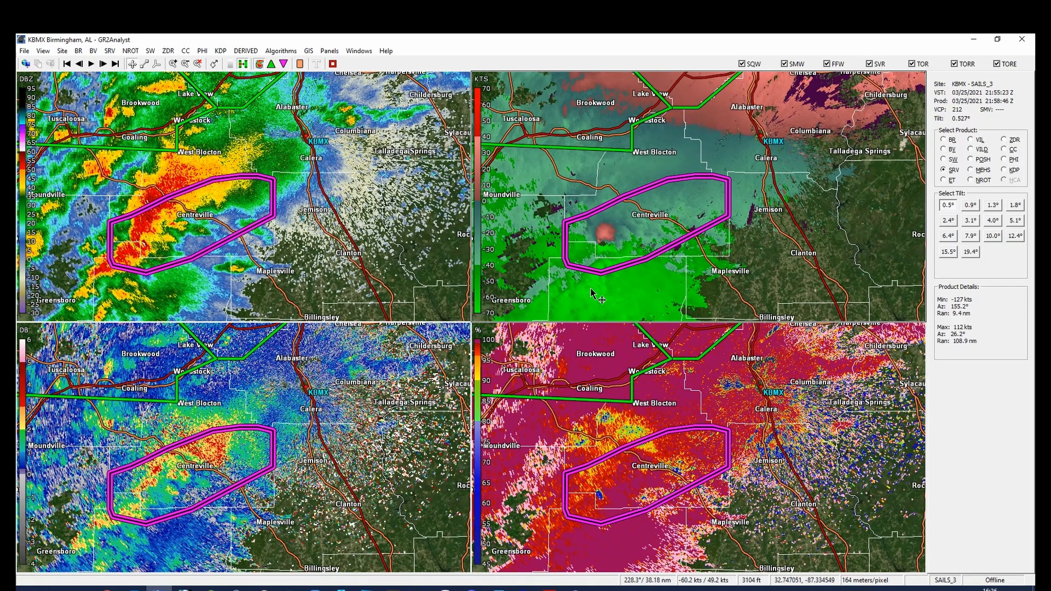
scroll(596, 260, up, 1)
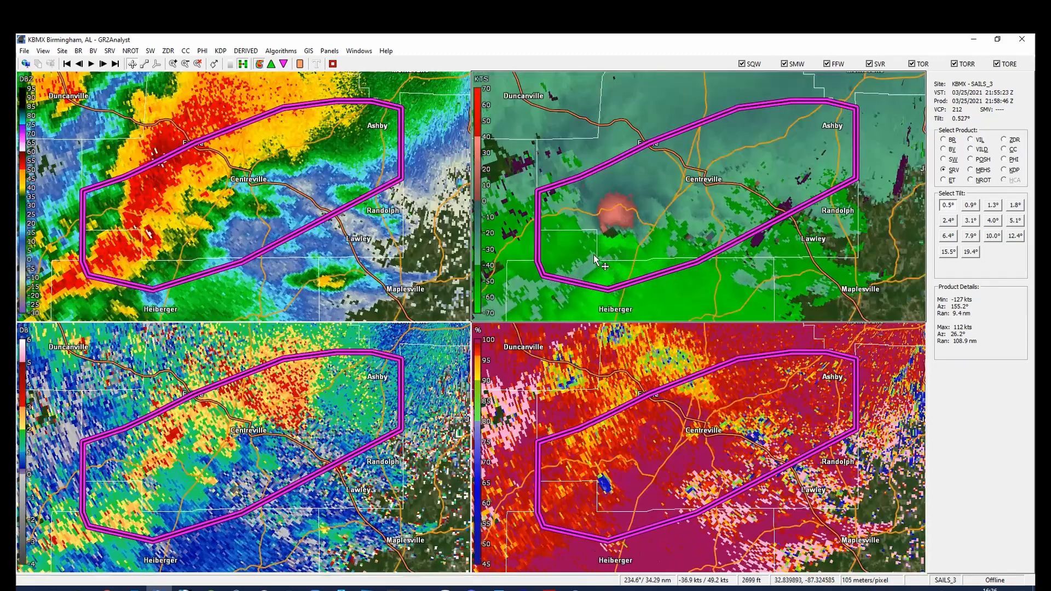
scroll(596, 260, up, 1)
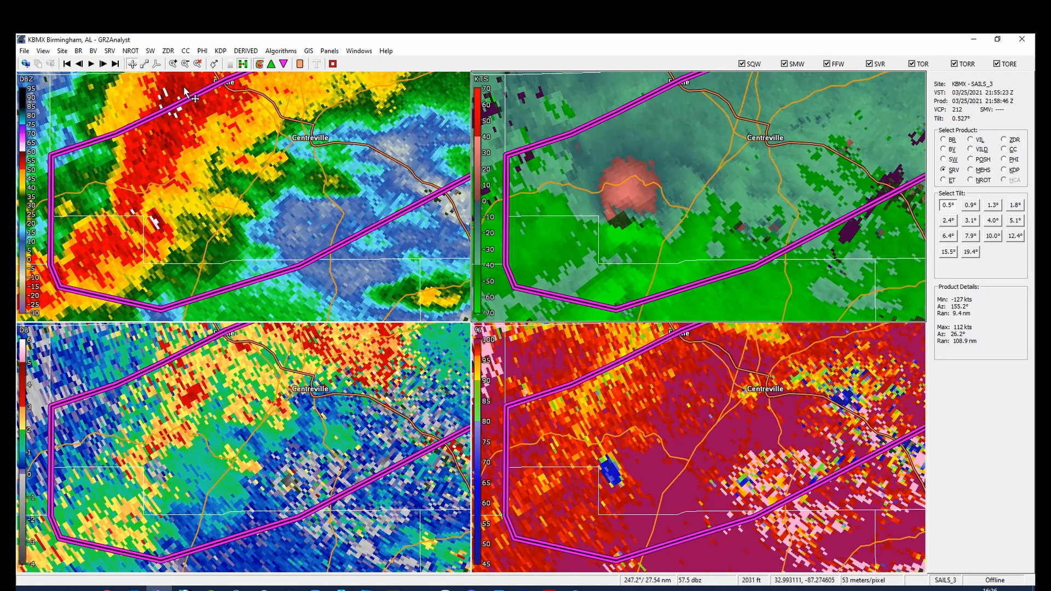
Step: Place a Volume Explorer box over the storm core southwest of Centreville and move the 3D window onto the radar panels
click(158, 64)
click(167, 227)
drag(167, 228, 179, 258)
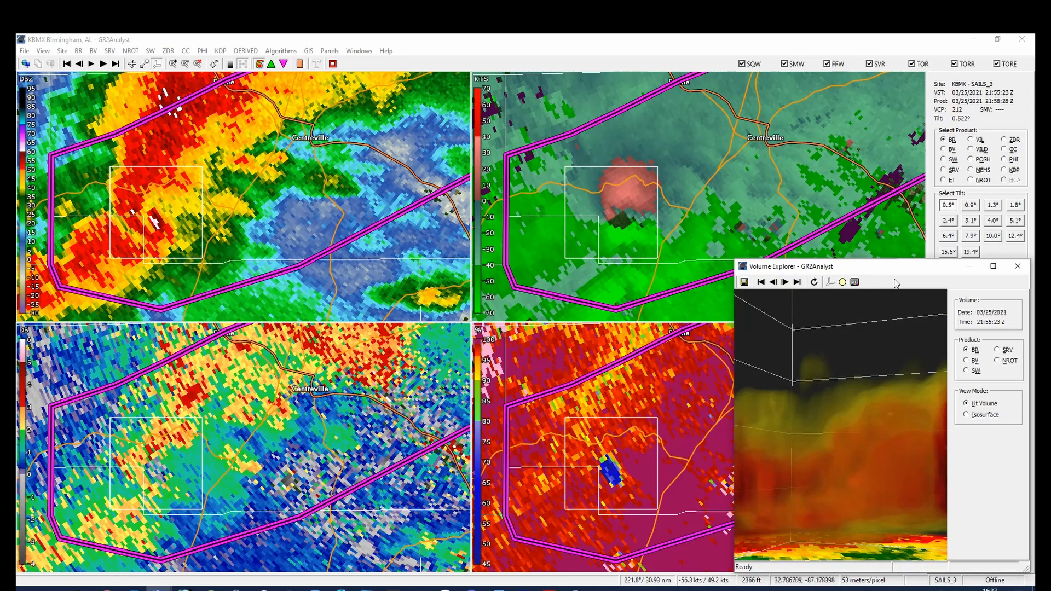
drag(884, 266, 610, 199)
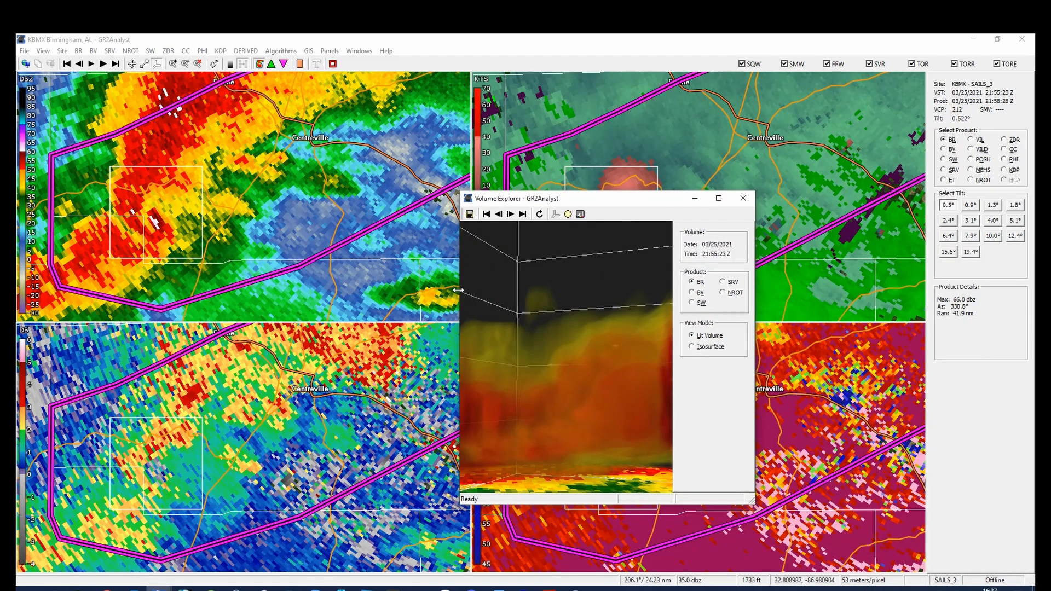
Step: Widen the Volume Explorer window, change its product to BV and view the velocity volume from several angles
drag(460, 288, 280, 288)
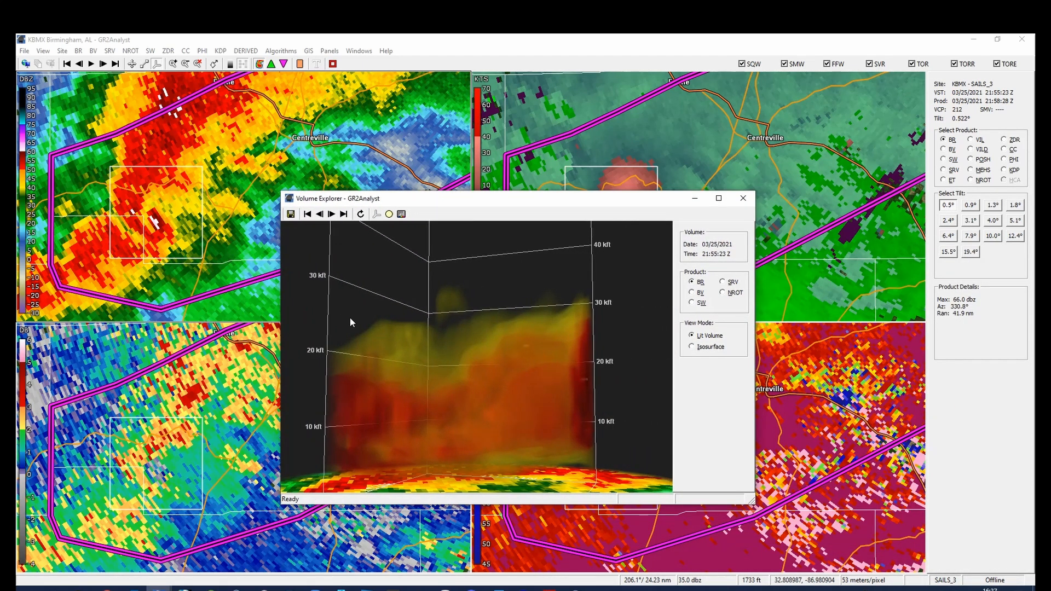
drag(350, 319, 572, 384)
drag(455, 381, 517, 371)
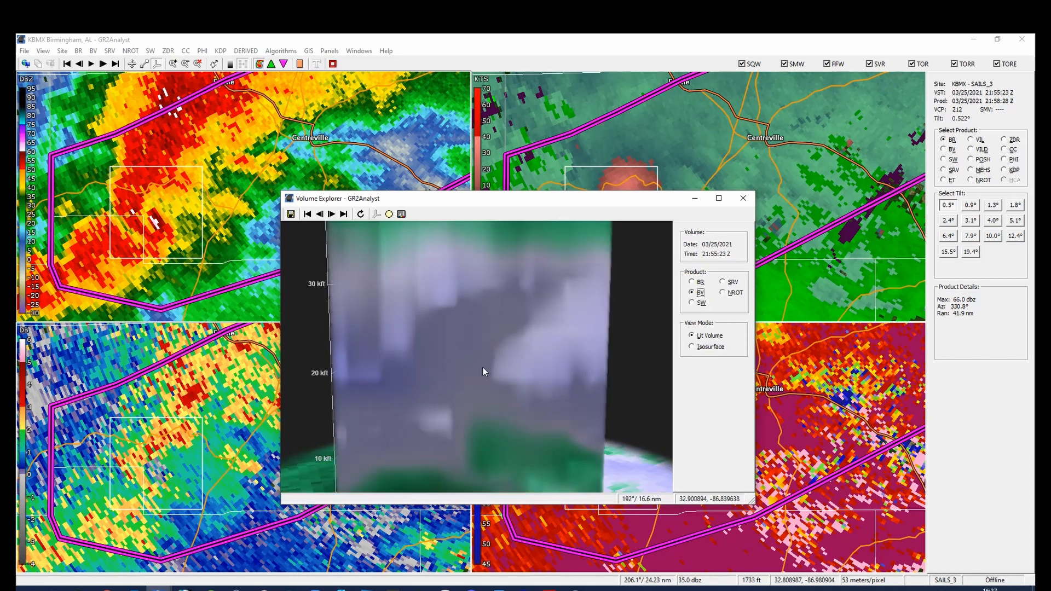
Step: Reshape the BV volume alpha curve into a low, shallow peak spanning the whole velocity range
click(401, 214)
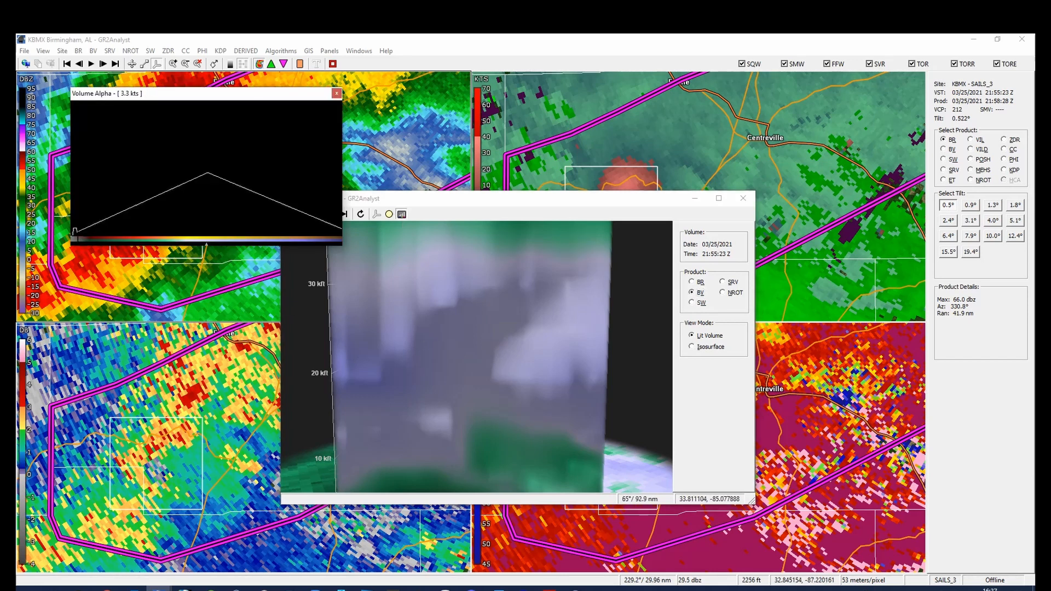
mouse_move(74, 230)
mouse_down()
mouse_move(199, 219)
mouse_move(199, 175)
mouse_up()
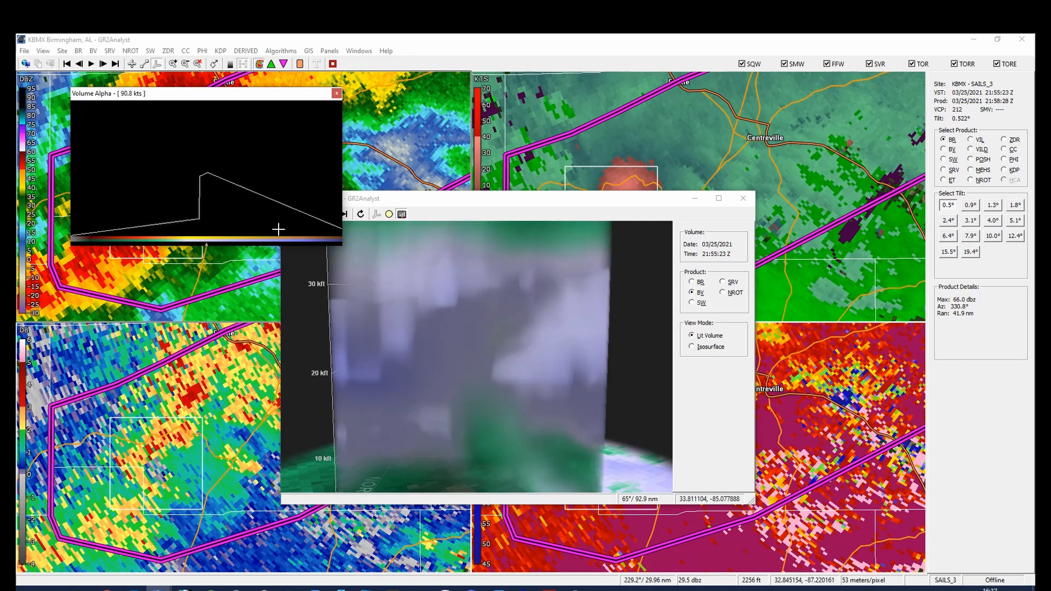
drag(278, 230, 340, 235)
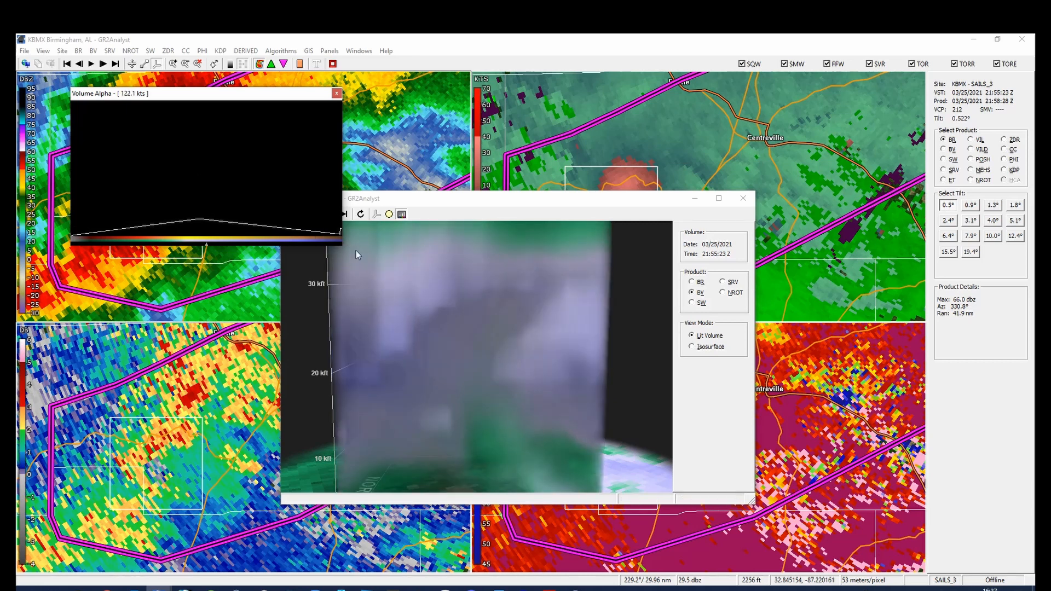
click(336, 93)
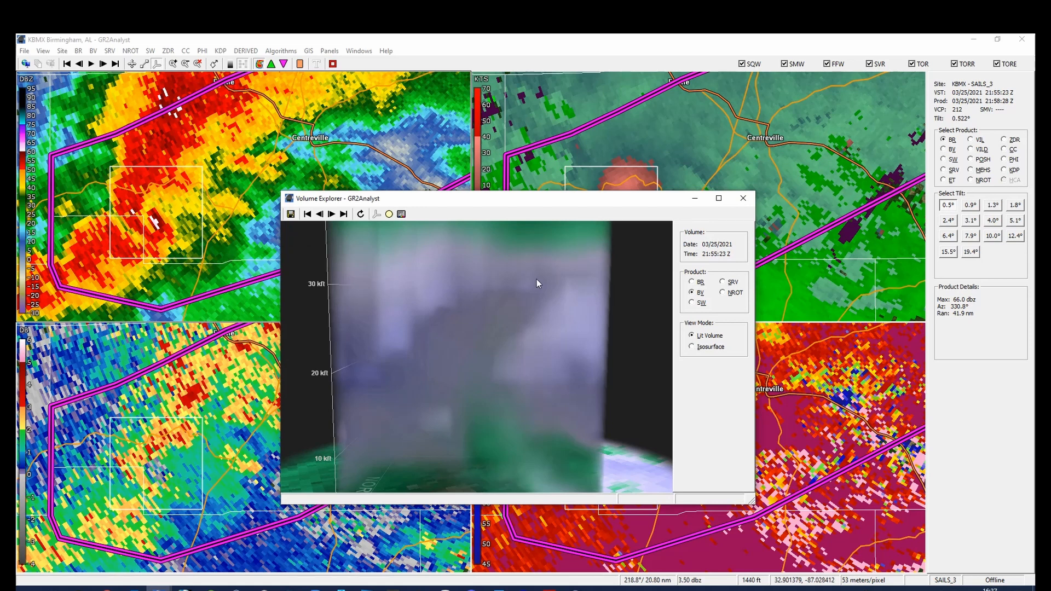
Step: Inspect the BV volume from several angles, compare Isosurface with Lit Volume, and close the Volume Explorer
drag(551, 368, 397, 361)
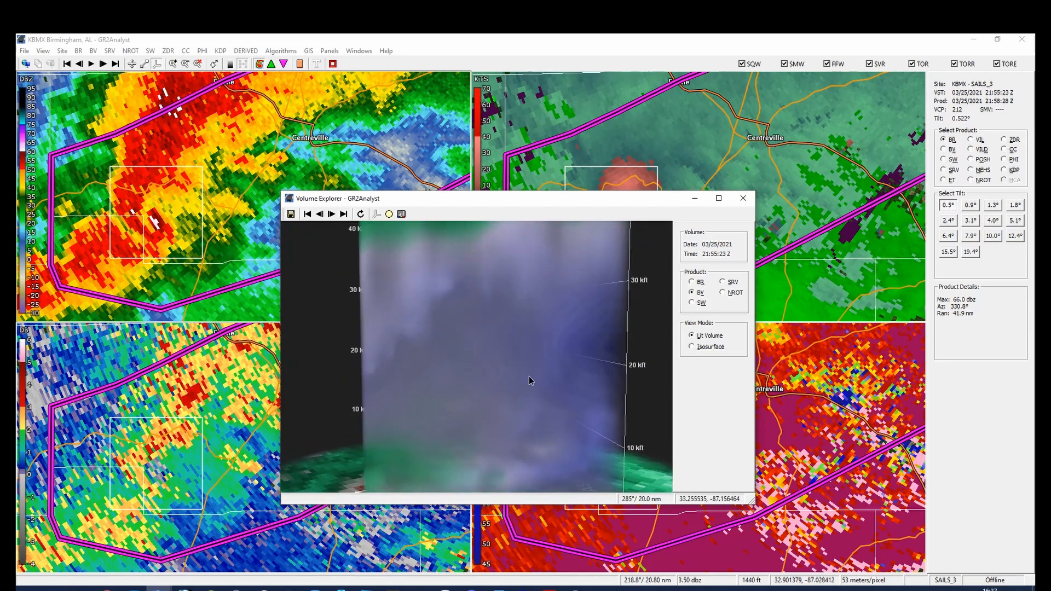
drag(528, 376, 613, 386)
click(691, 347)
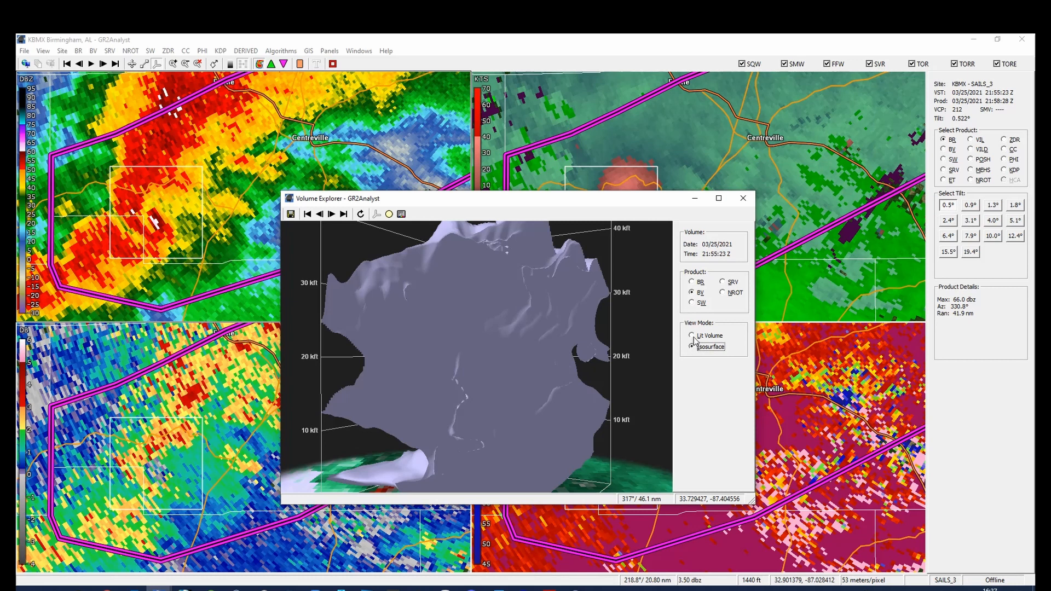
click(692, 337)
drag(404, 410, 617, 378)
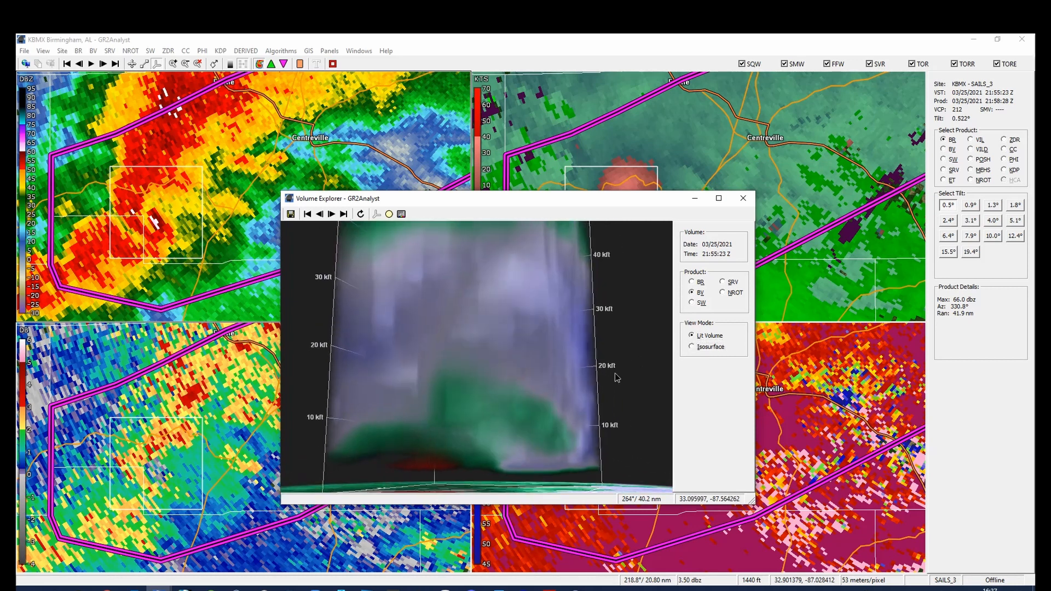
drag(464, 450, 582, 336)
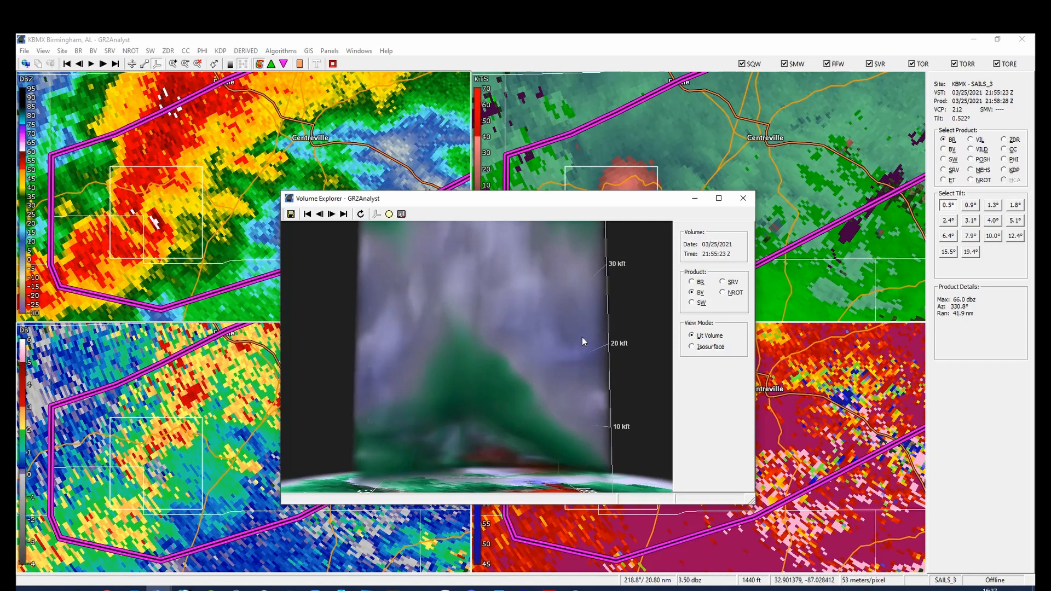
click(743, 198)
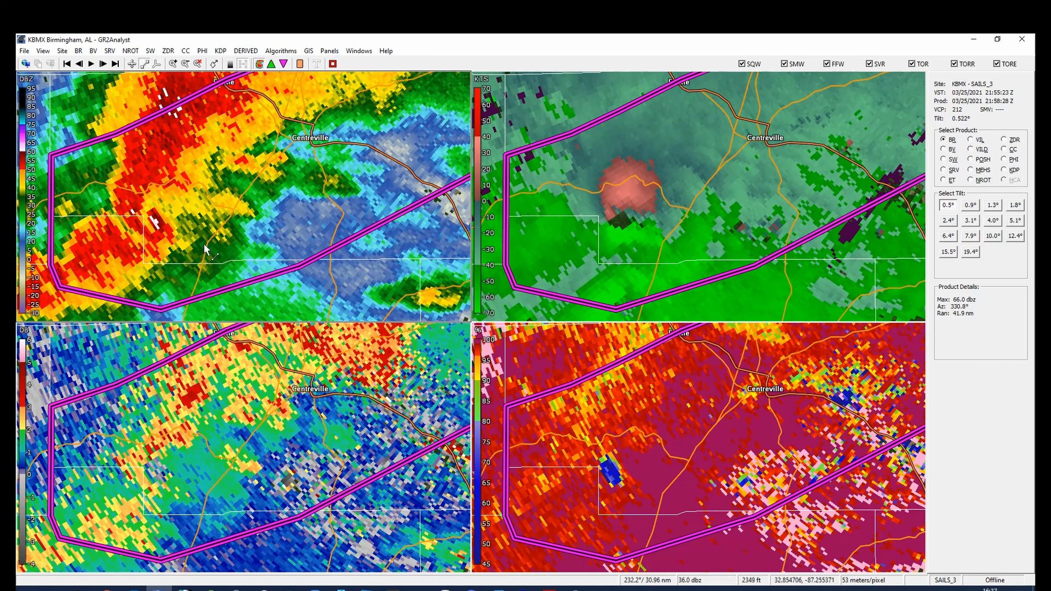
Step: Draw a north-south cross section through the SRV velocity couplet southwest of Centreville and shift the BR slice's position
click(627, 149)
drag(628, 149, 625, 270)
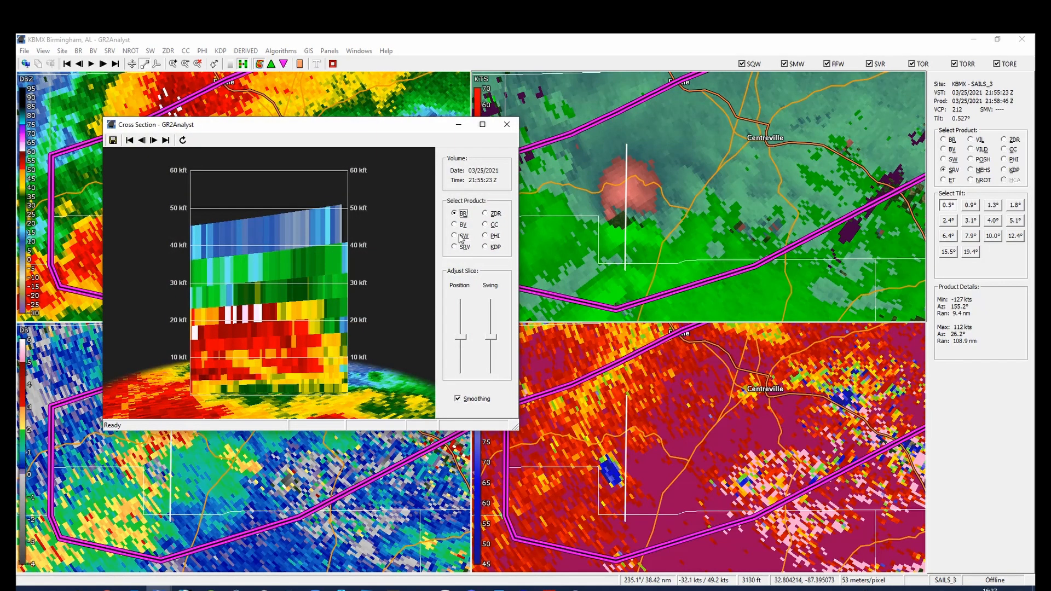
mouse_move(466, 341)
mouse_down()
mouse_move(464, 328)
mouse_move(462, 344)
mouse_up()
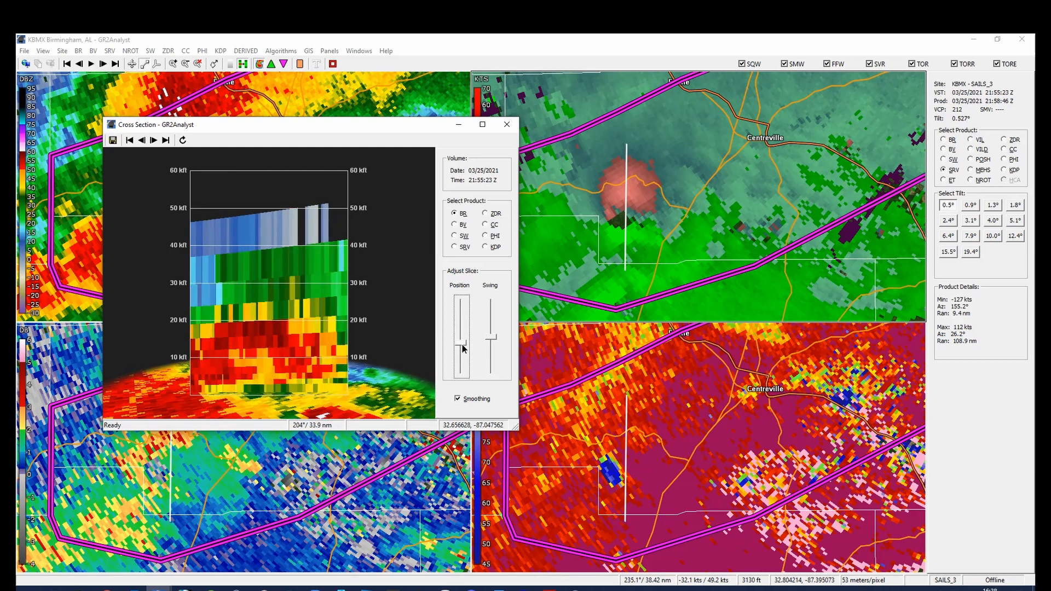
Step: Examine the cross section in BV and CC, swinging the slice and shifting its position through the rotation
click(454, 226)
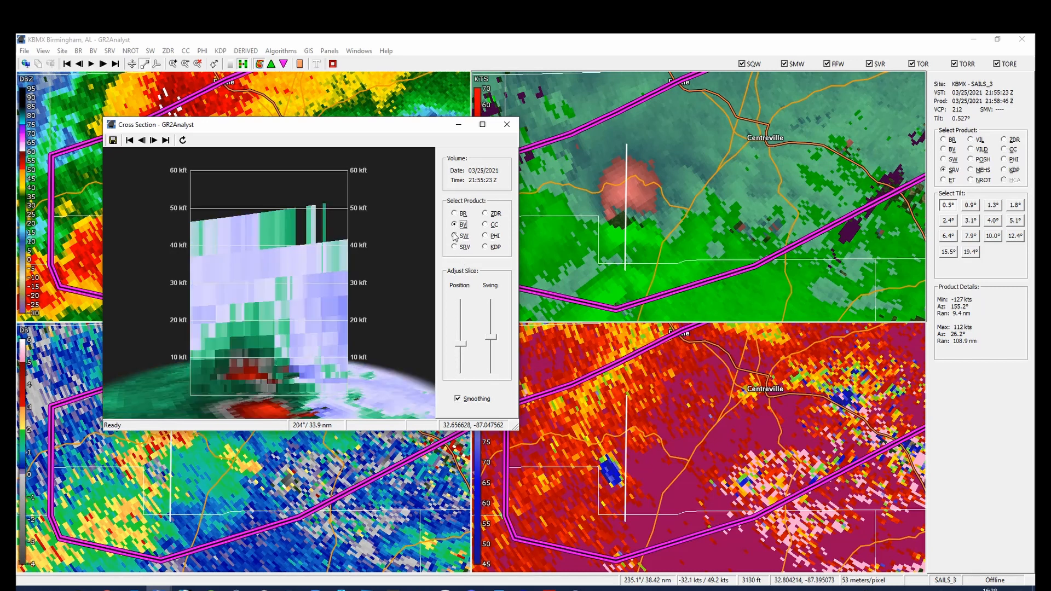
mouse_move(462, 346)
mouse_down()
mouse_move(490, 331)
mouse_move(491, 319)
mouse_move(463, 360)
mouse_up()
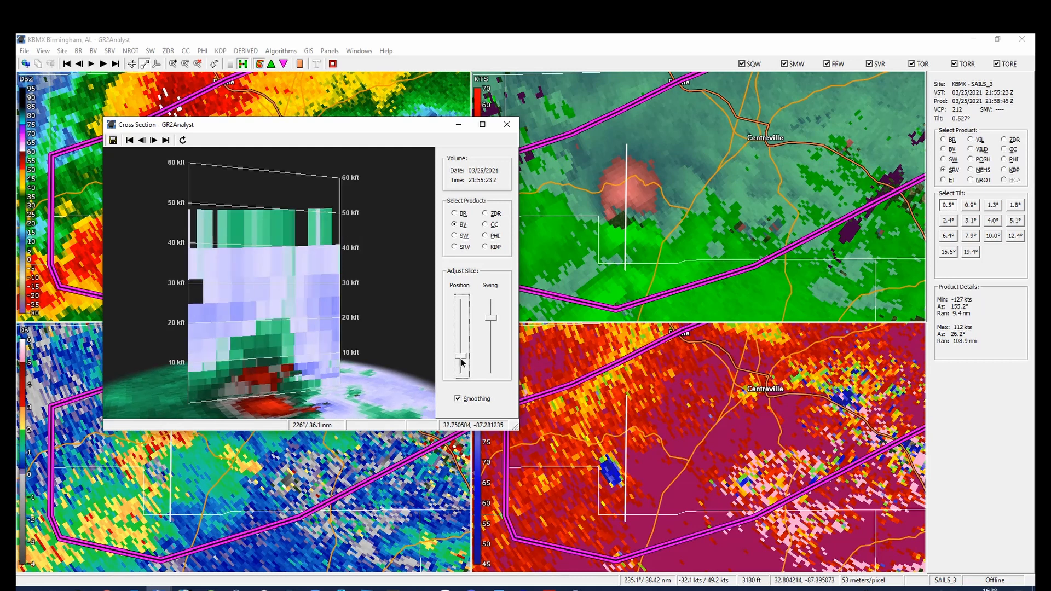
drag(463, 359, 461, 361)
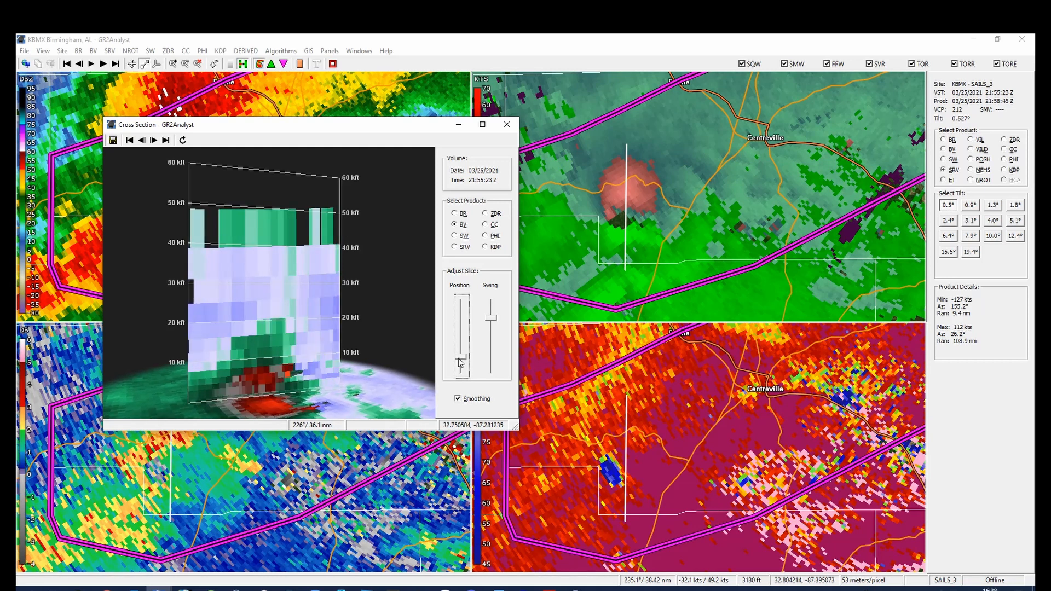
click(486, 225)
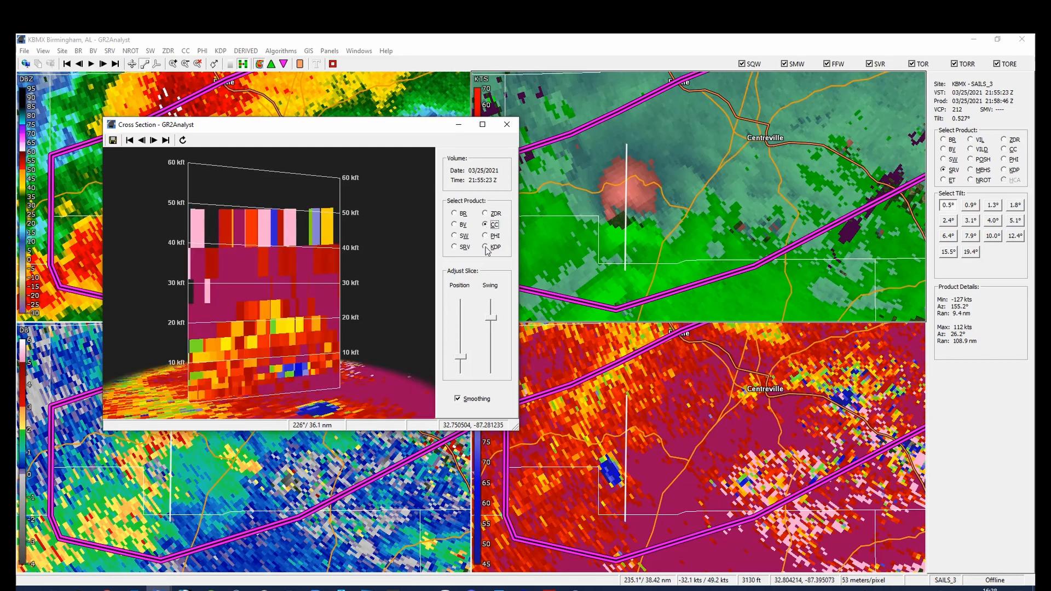
drag(463, 360, 463, 375)
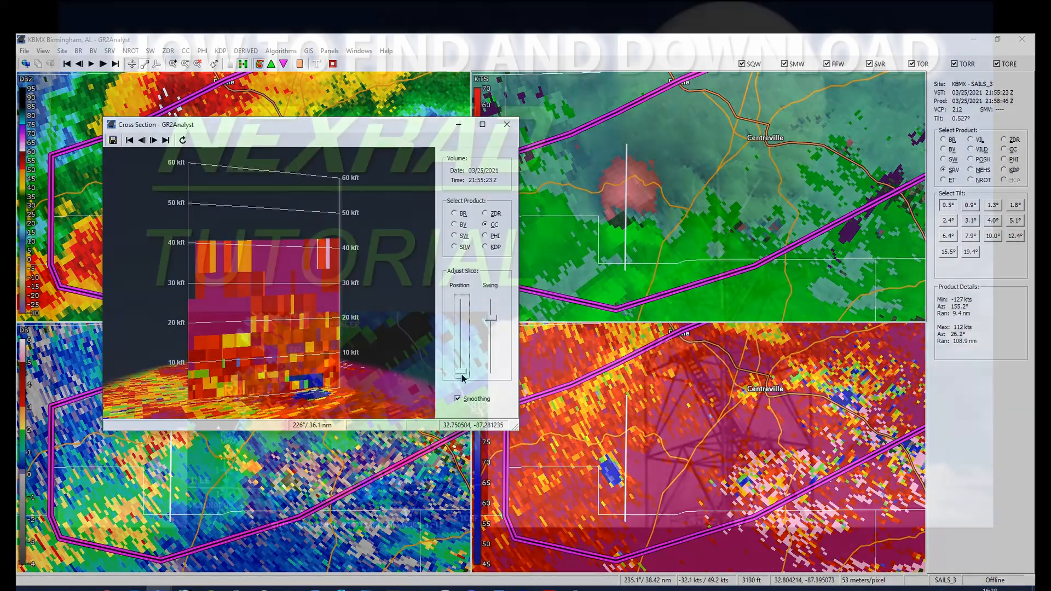